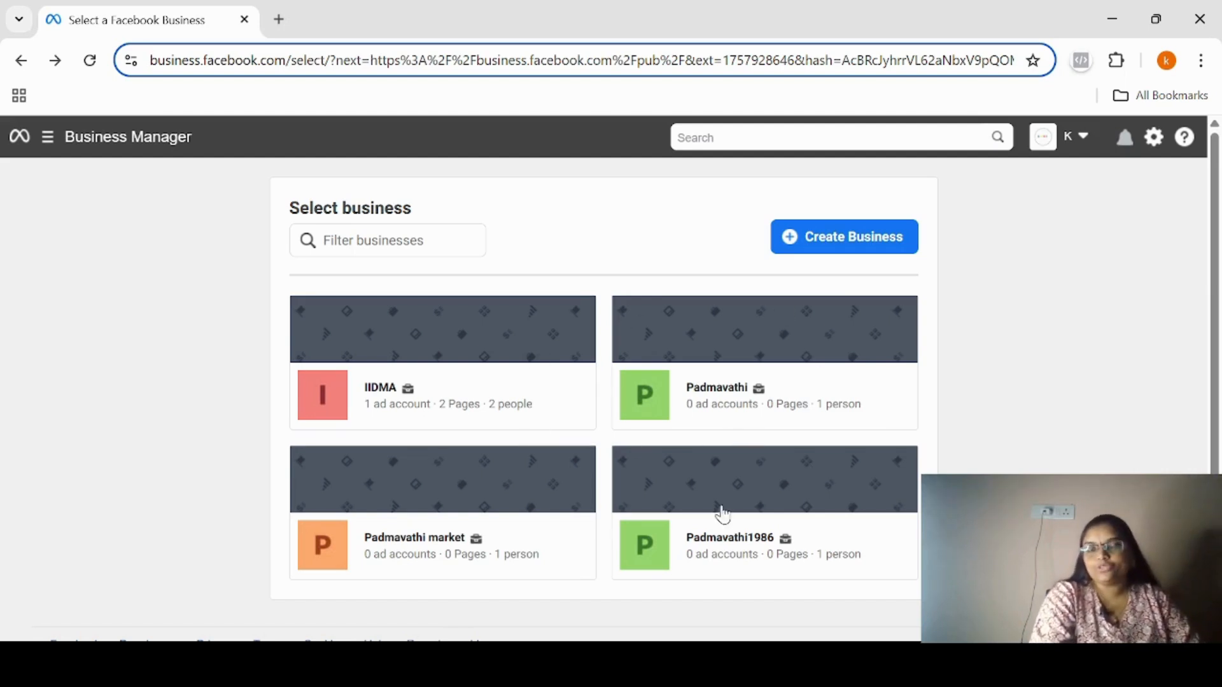
click(843, 244)
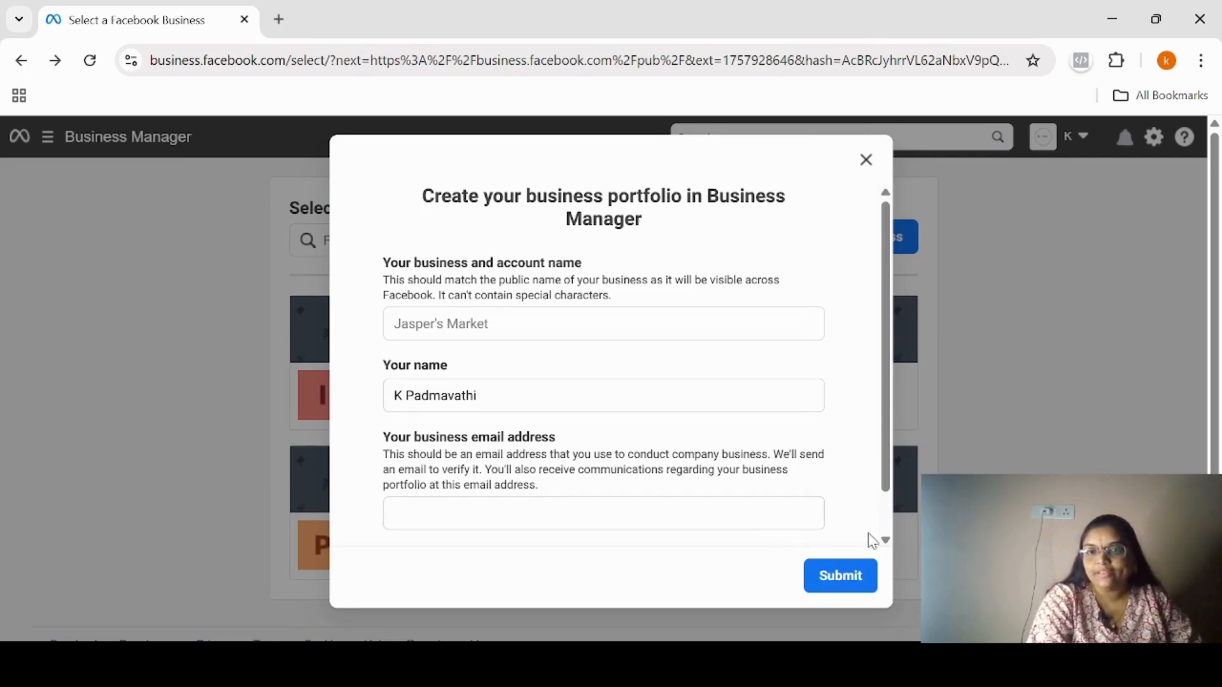
click(890, 539)
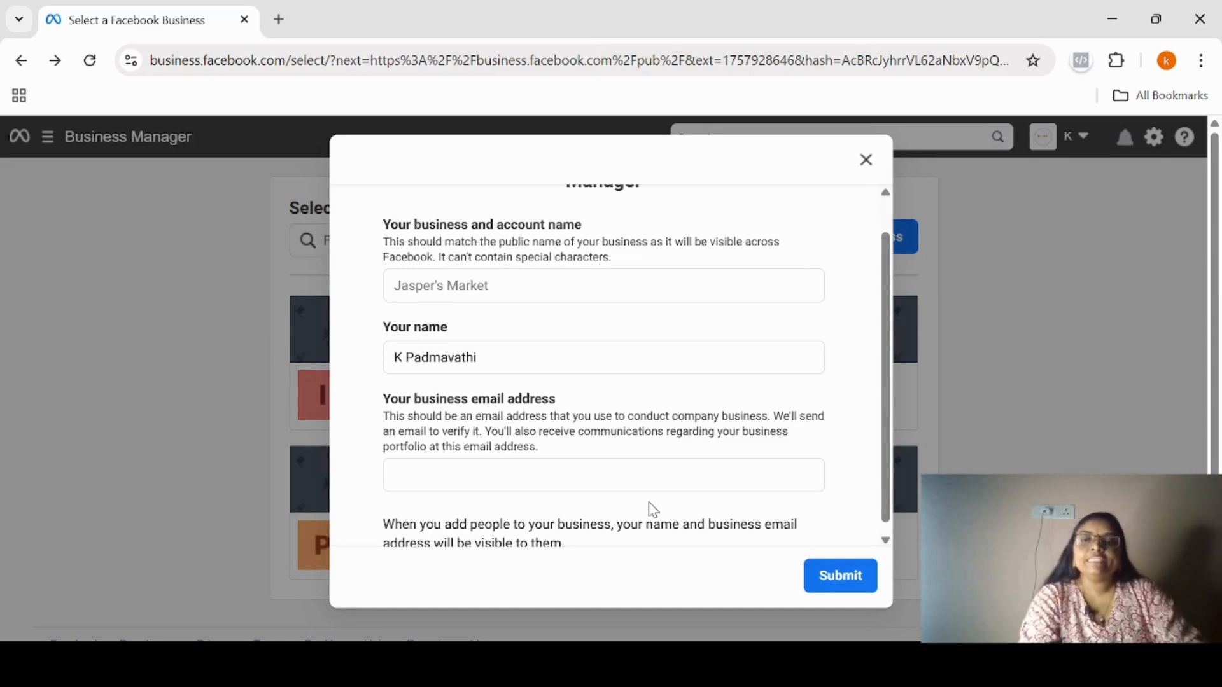
click(836, 576)
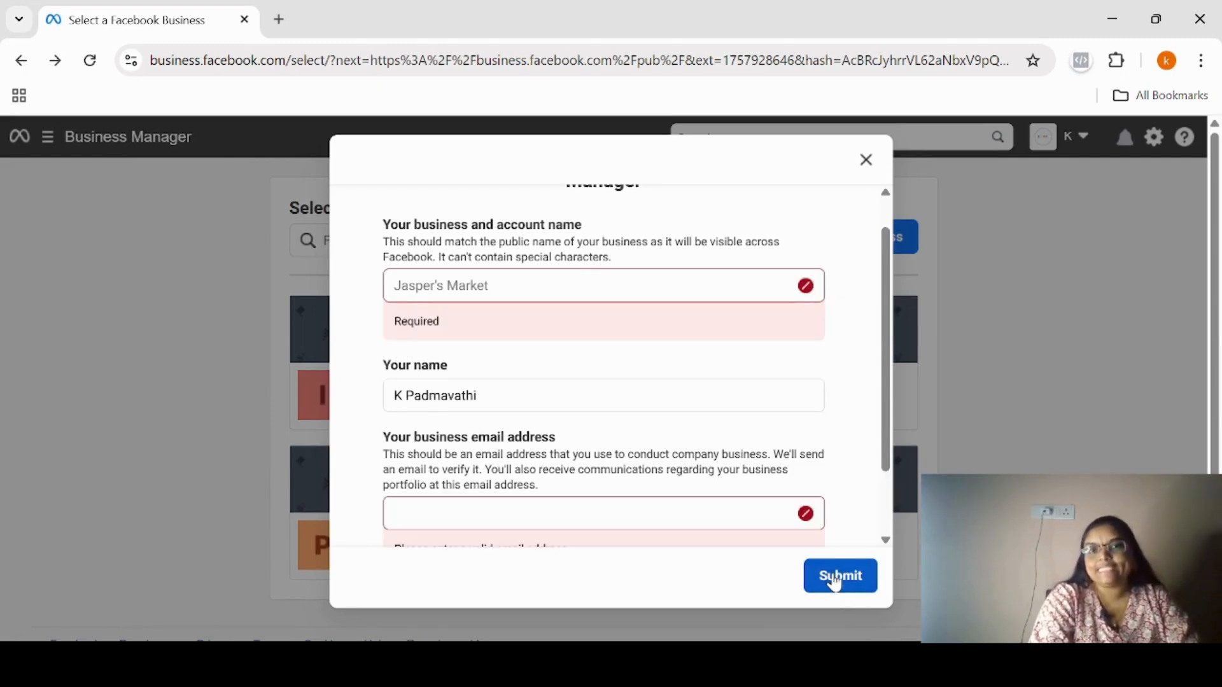
click(867, 160)
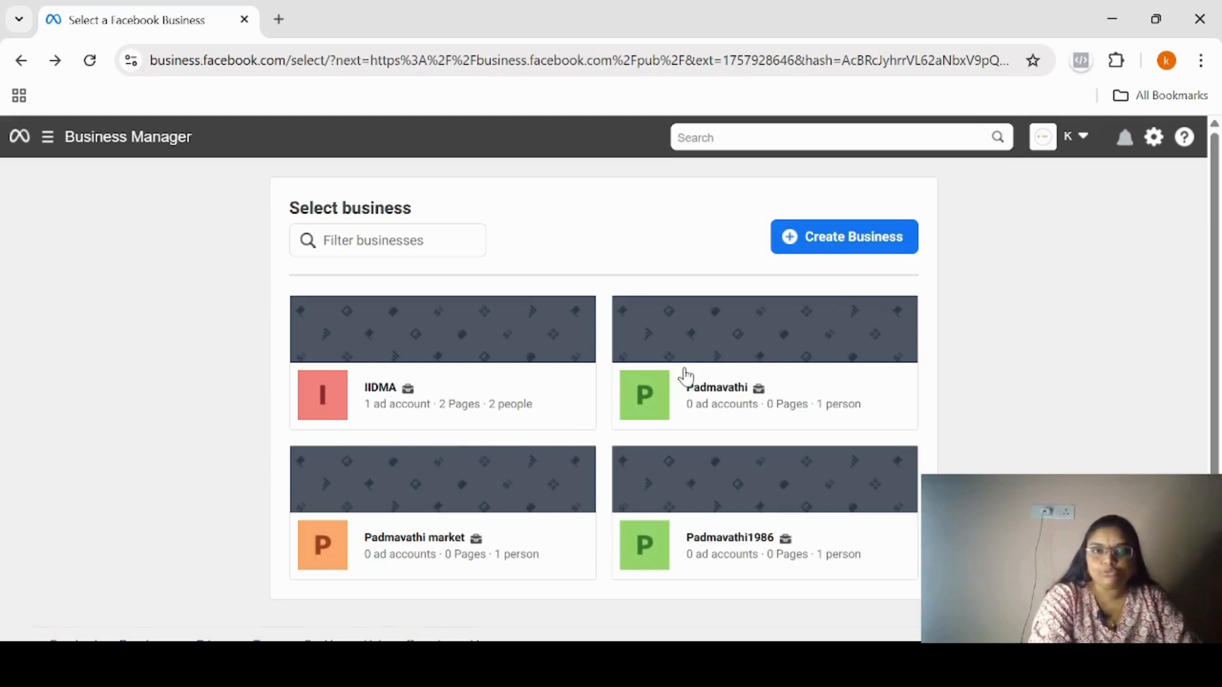
Open the IIDMA business and switch to the business portfolio listed directly below it.
click(392, 393)
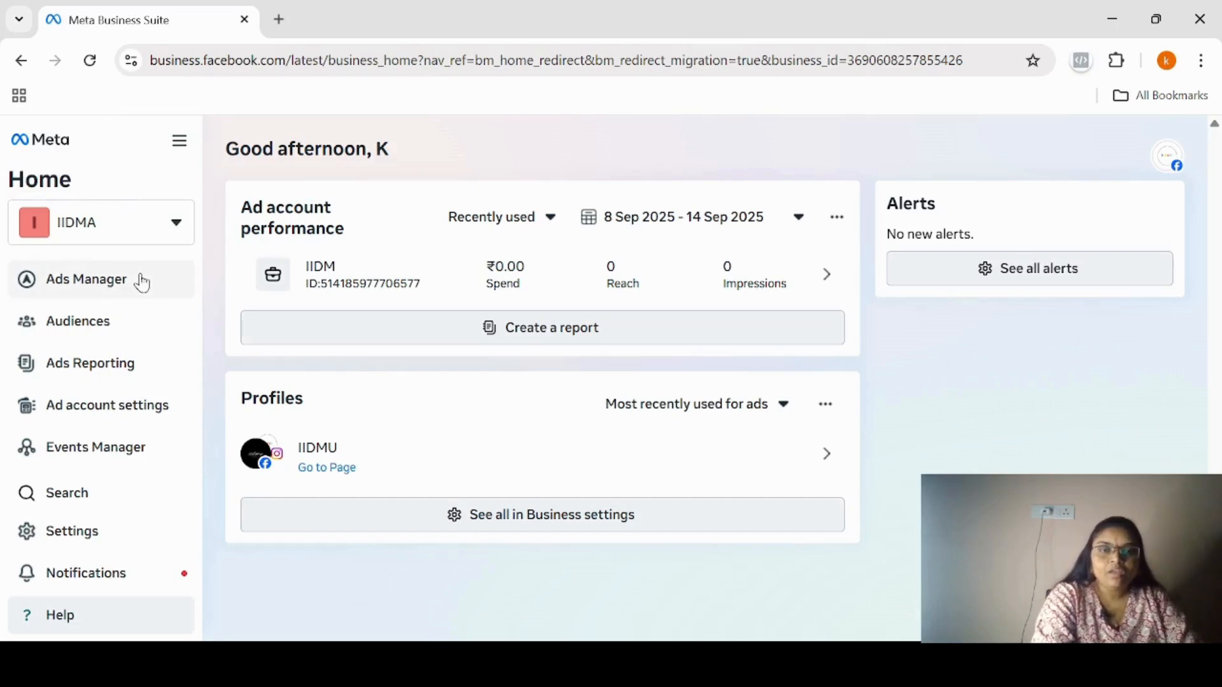
click(177, 224)
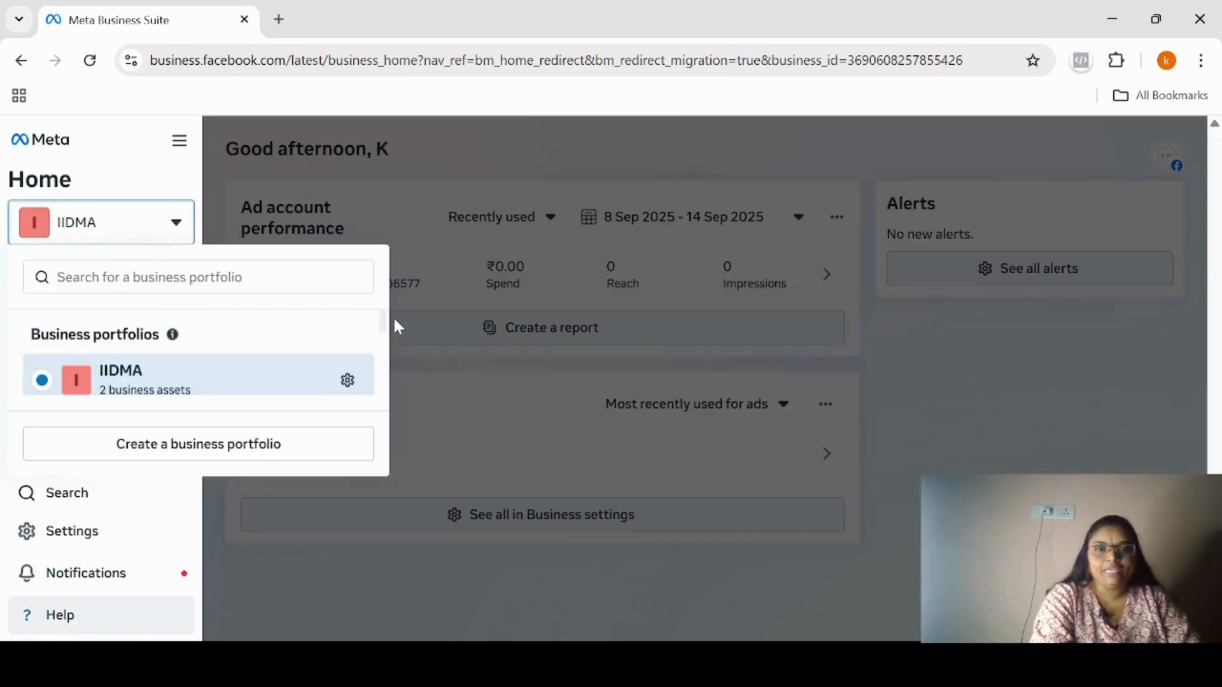
drag(386, 327, 384, 346)
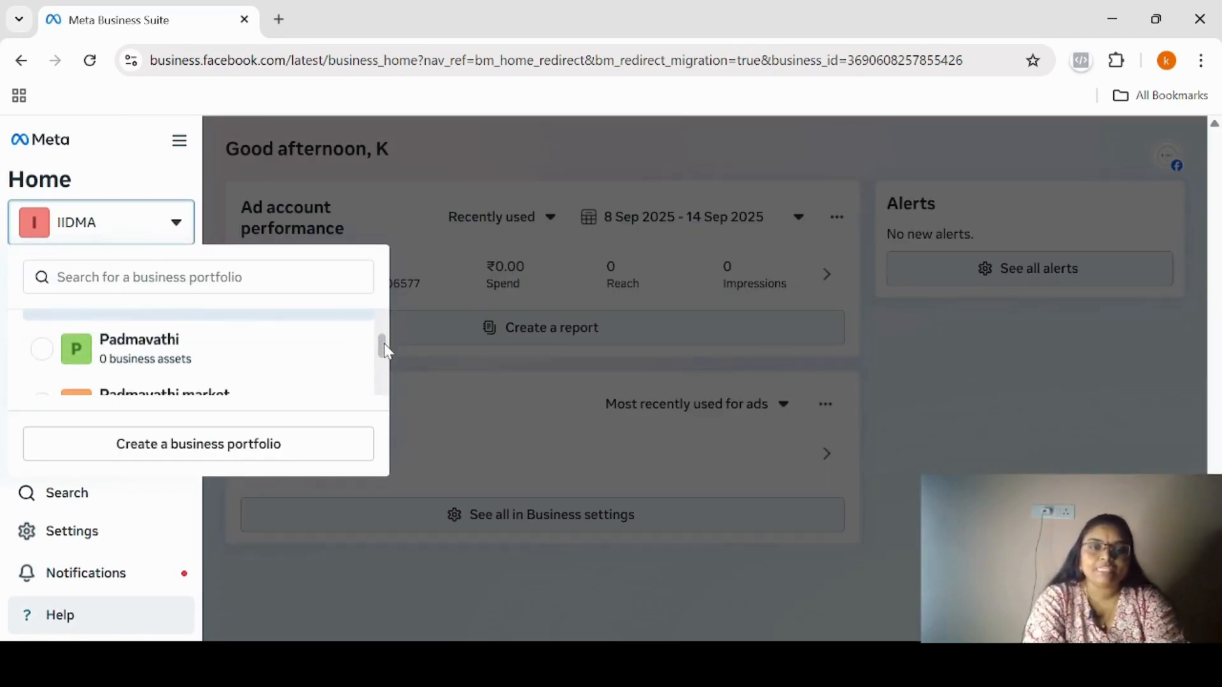
click(141, 360)
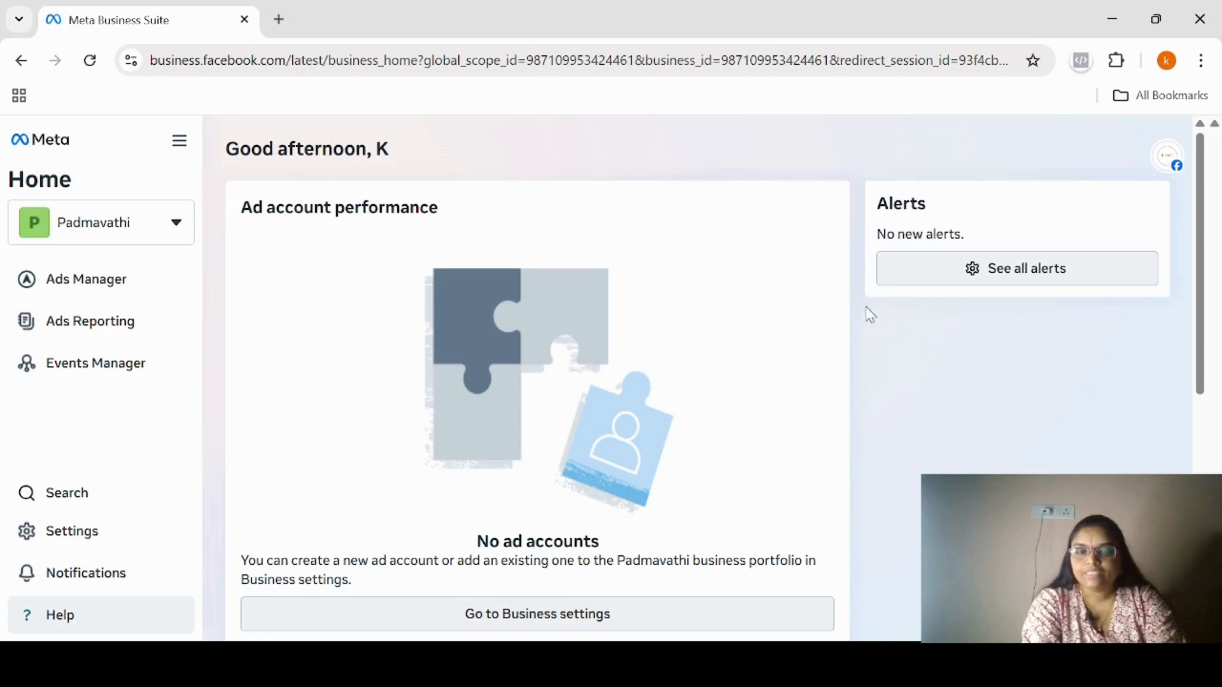
Open the portfolio's ad account settings and start creating a new ad account.
click(79, 546)
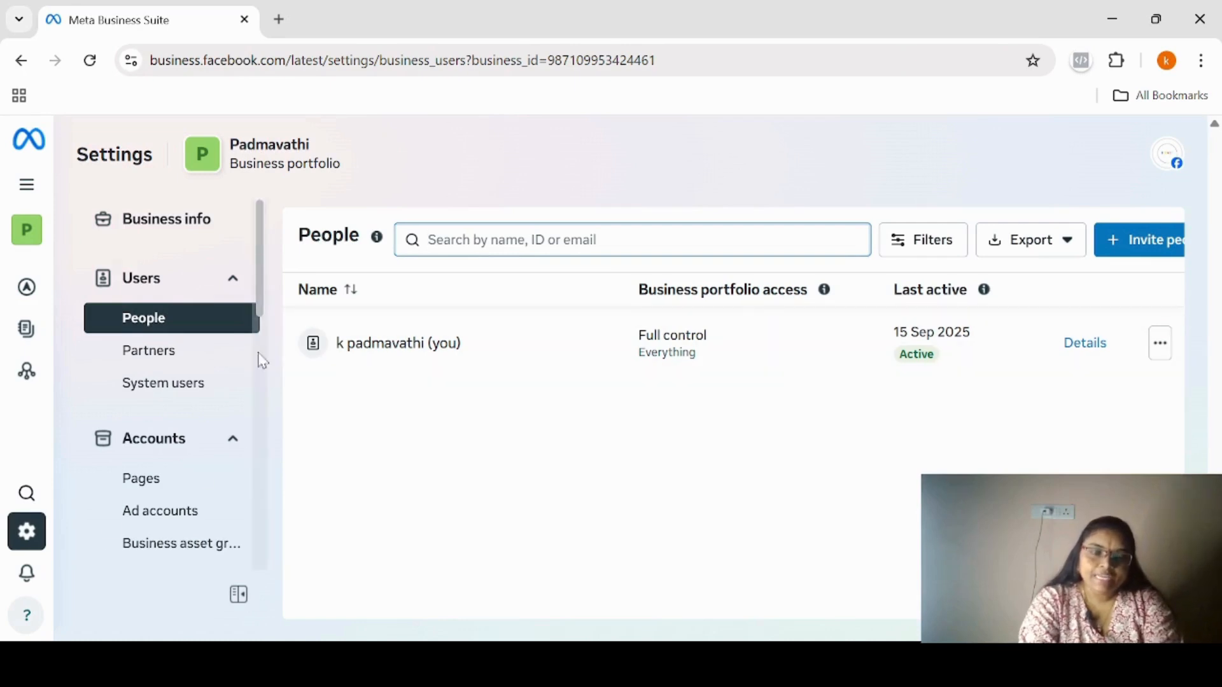
click(195, 525)
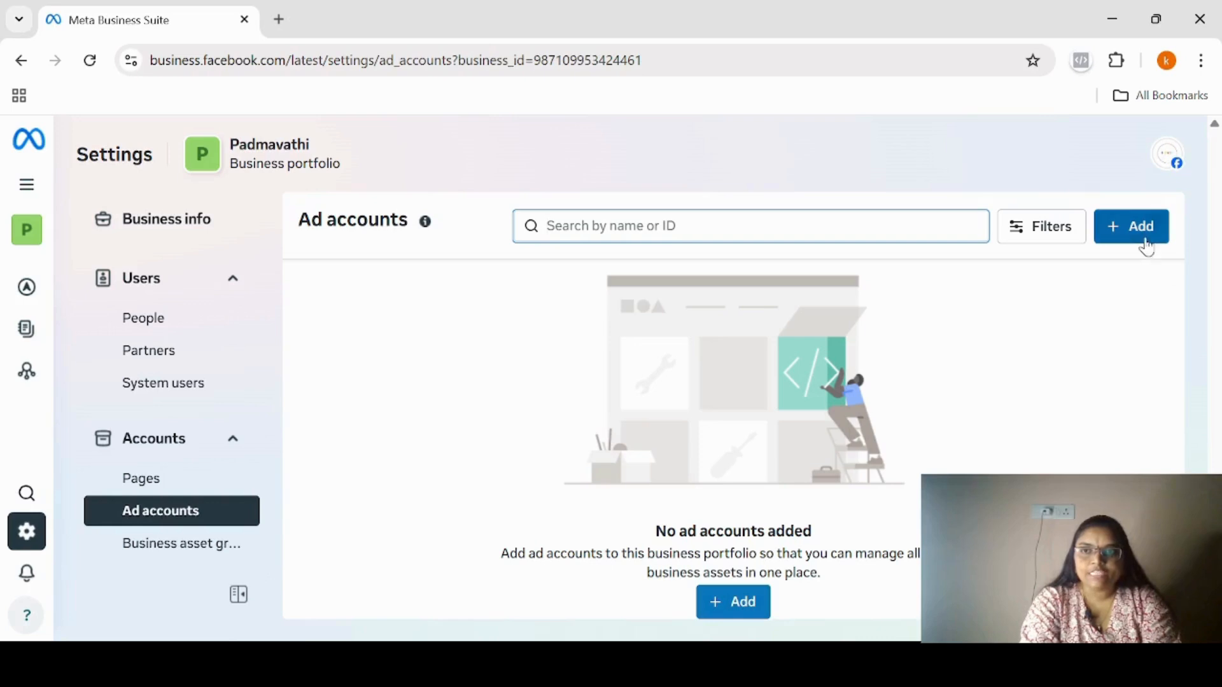
click(750, 608)
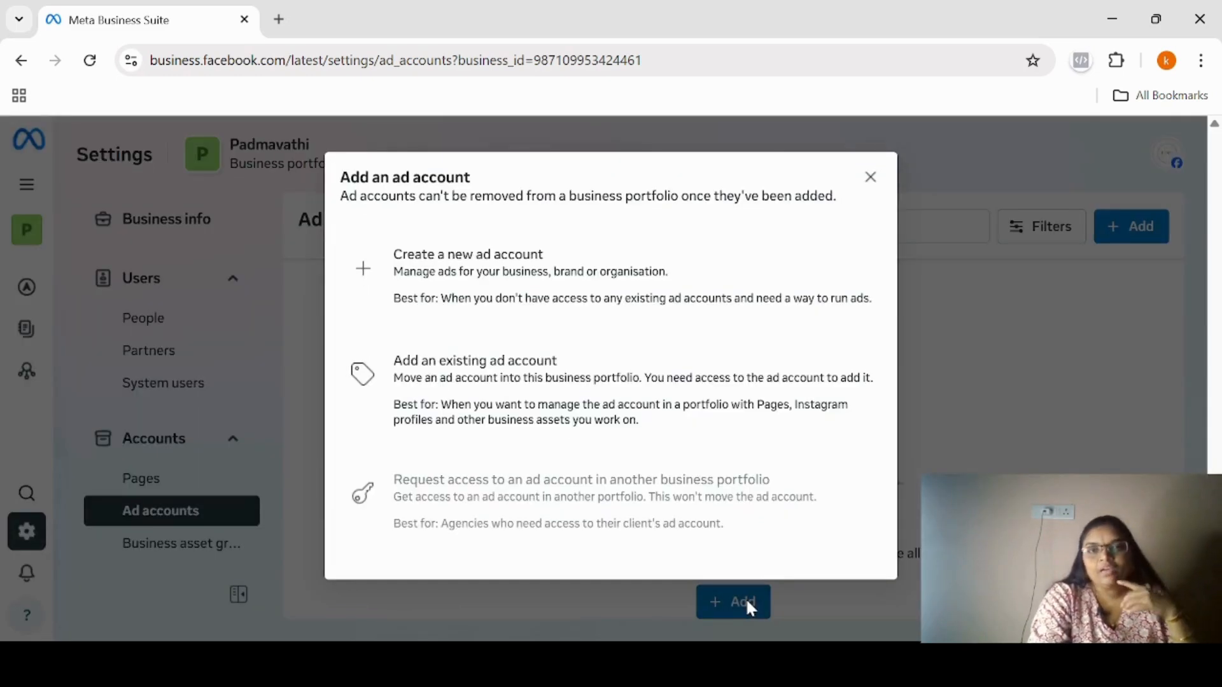
click(494, 268)
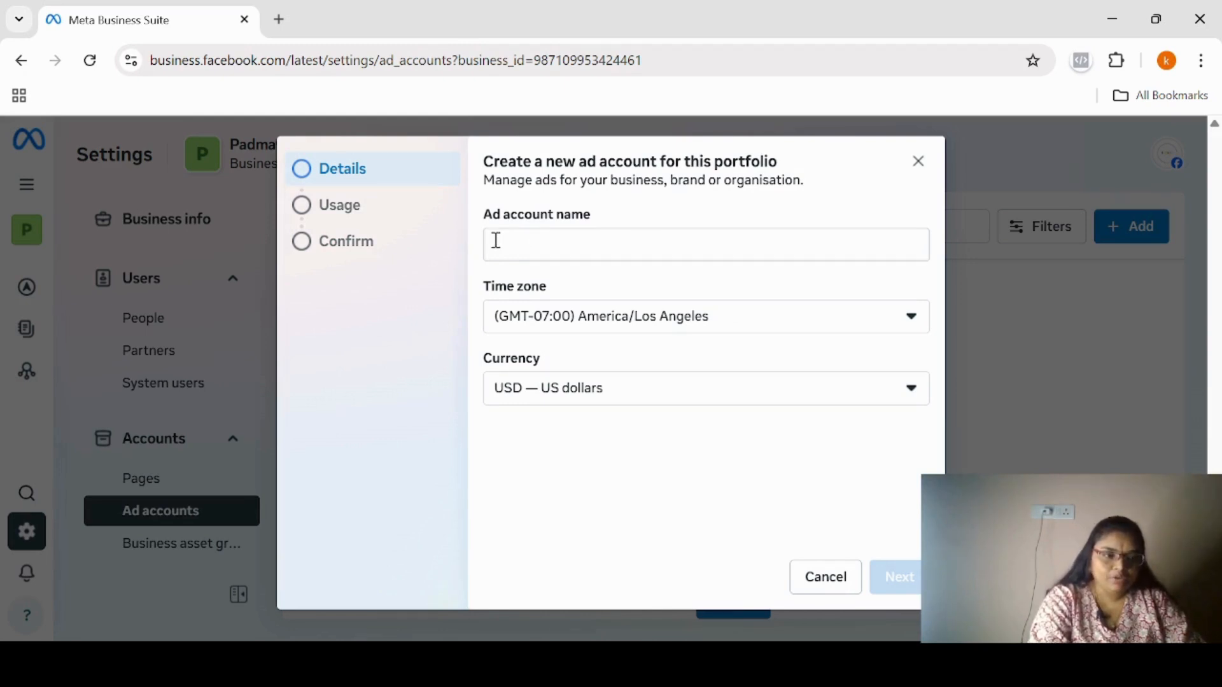
Name the new ad account "Digital Learning Course".
click(497, 240)
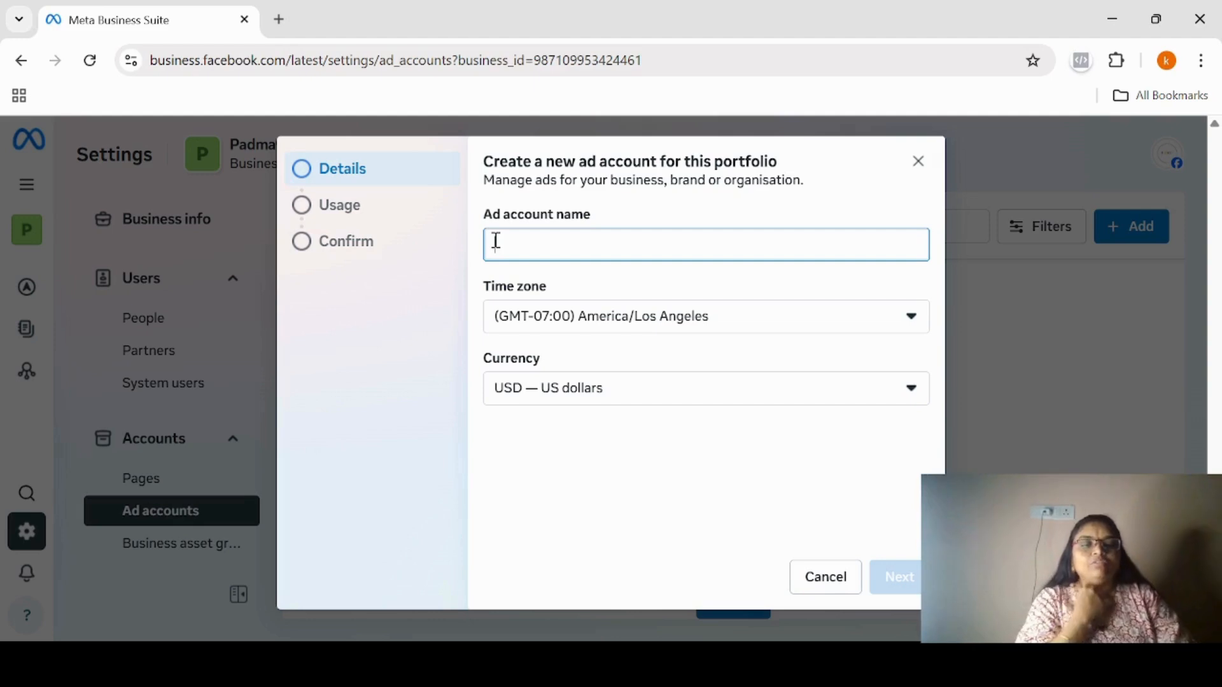
text(b)
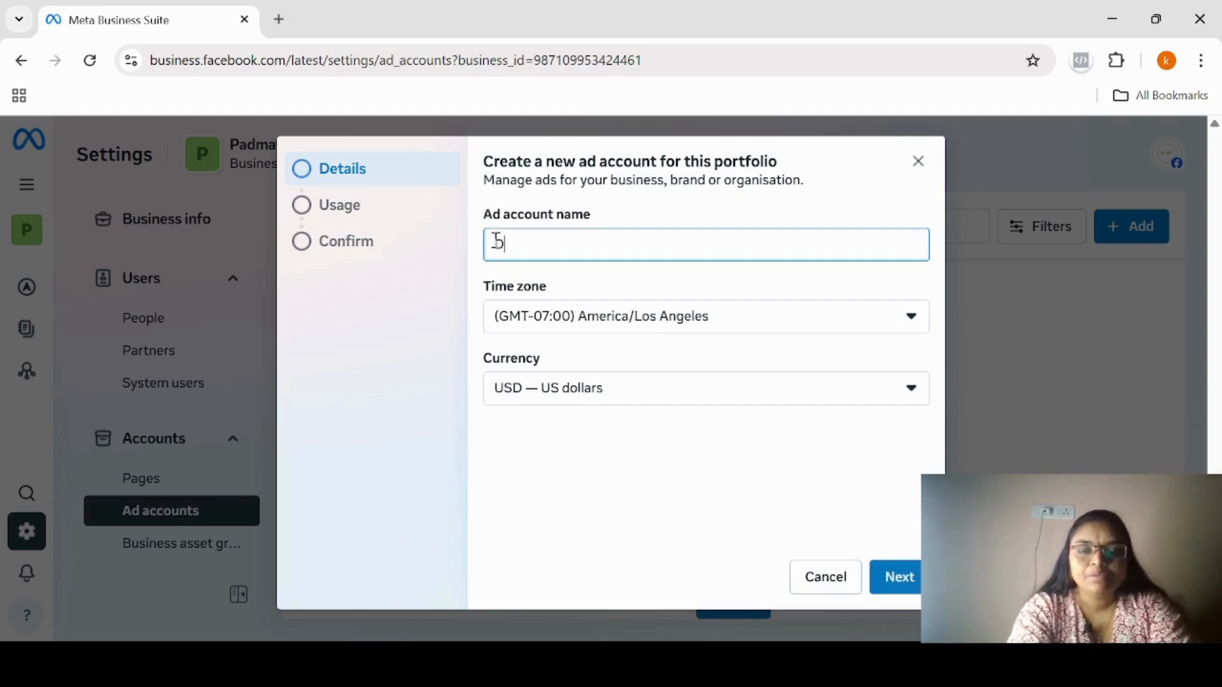
text(igital)
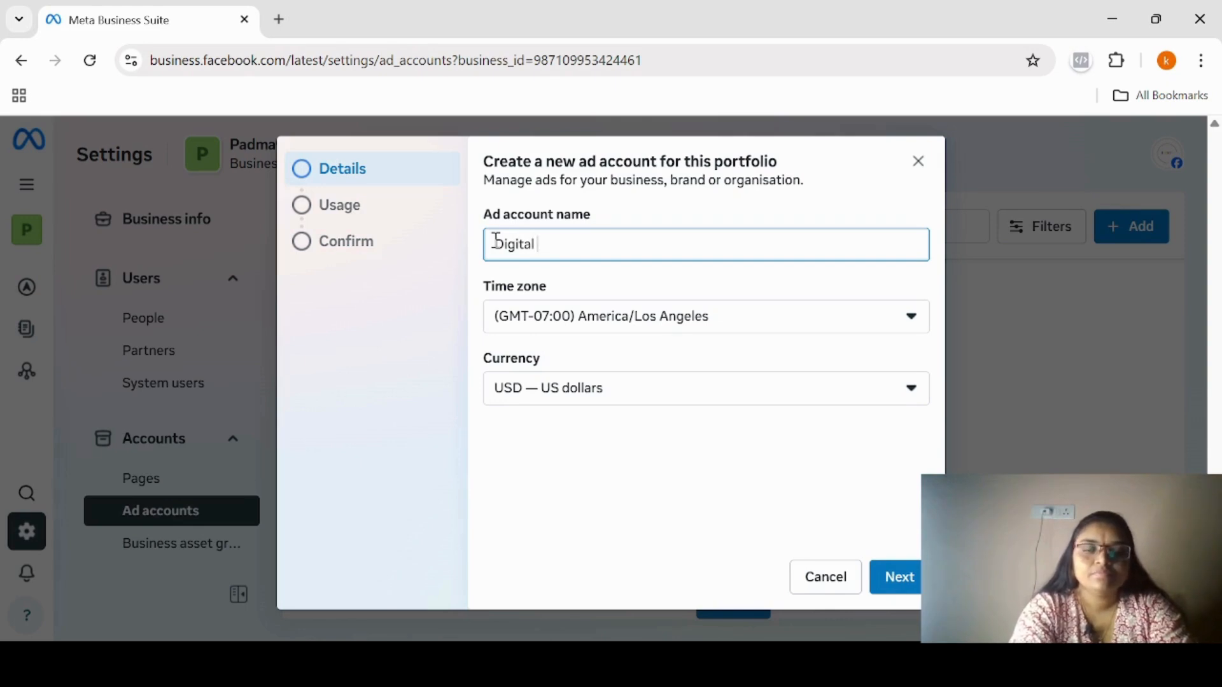
text( Learn)
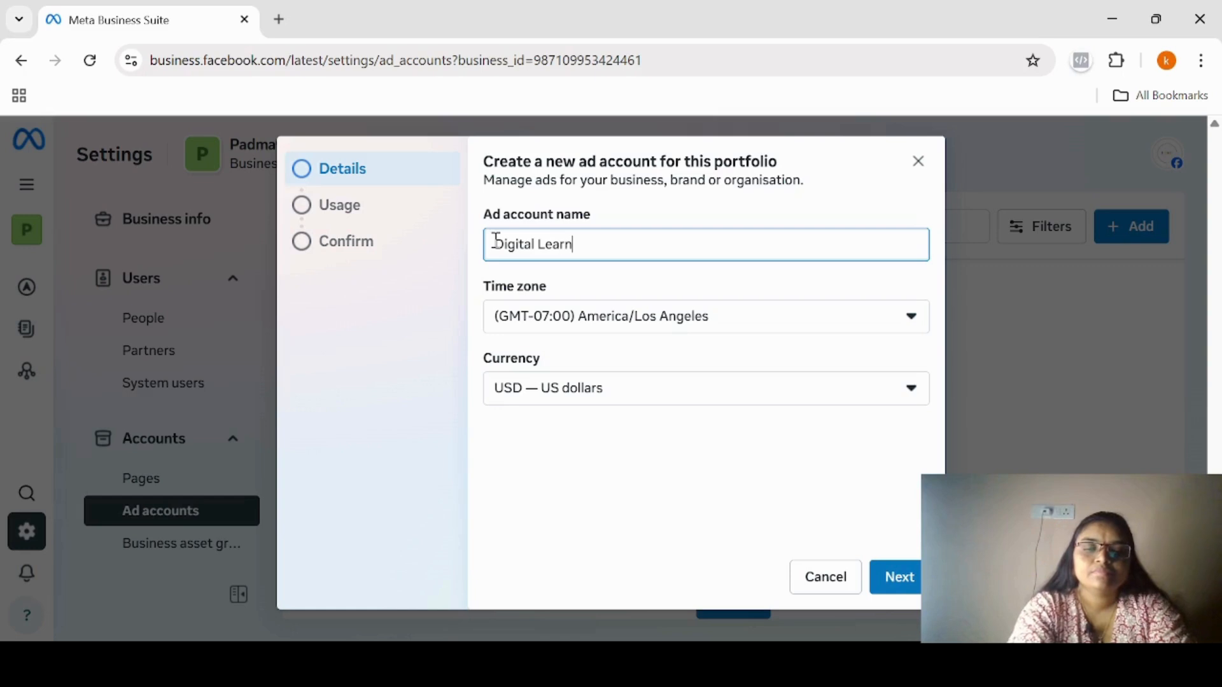
text(ing)
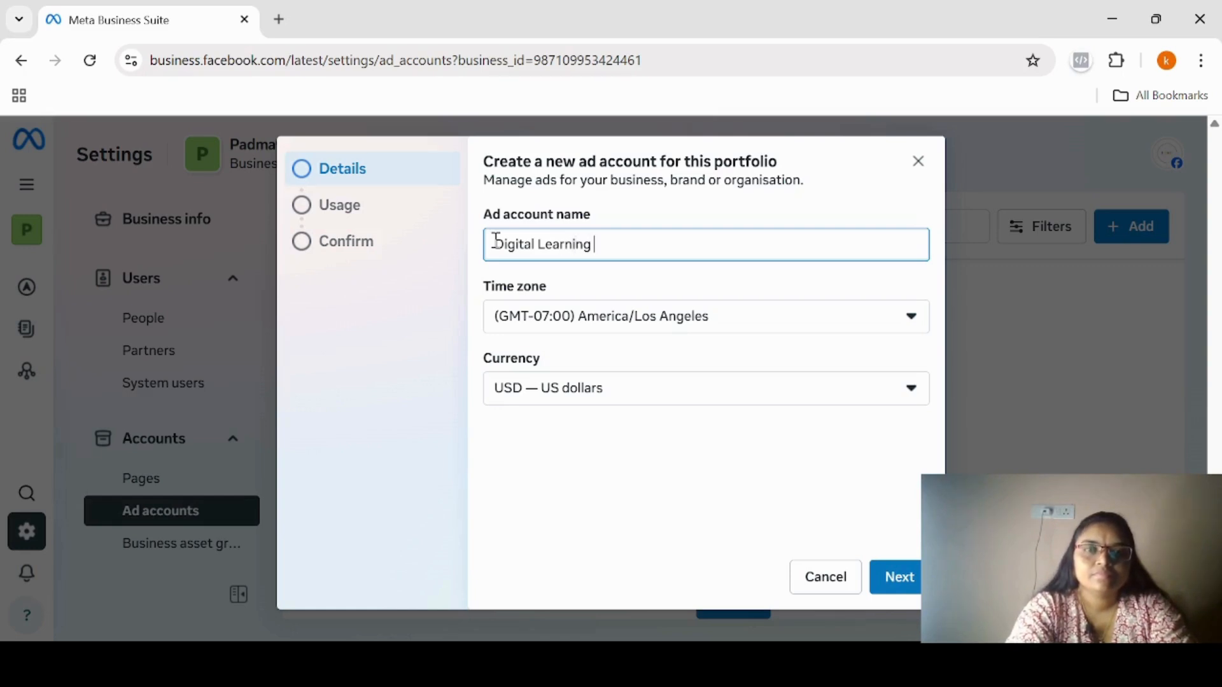
text( Course)
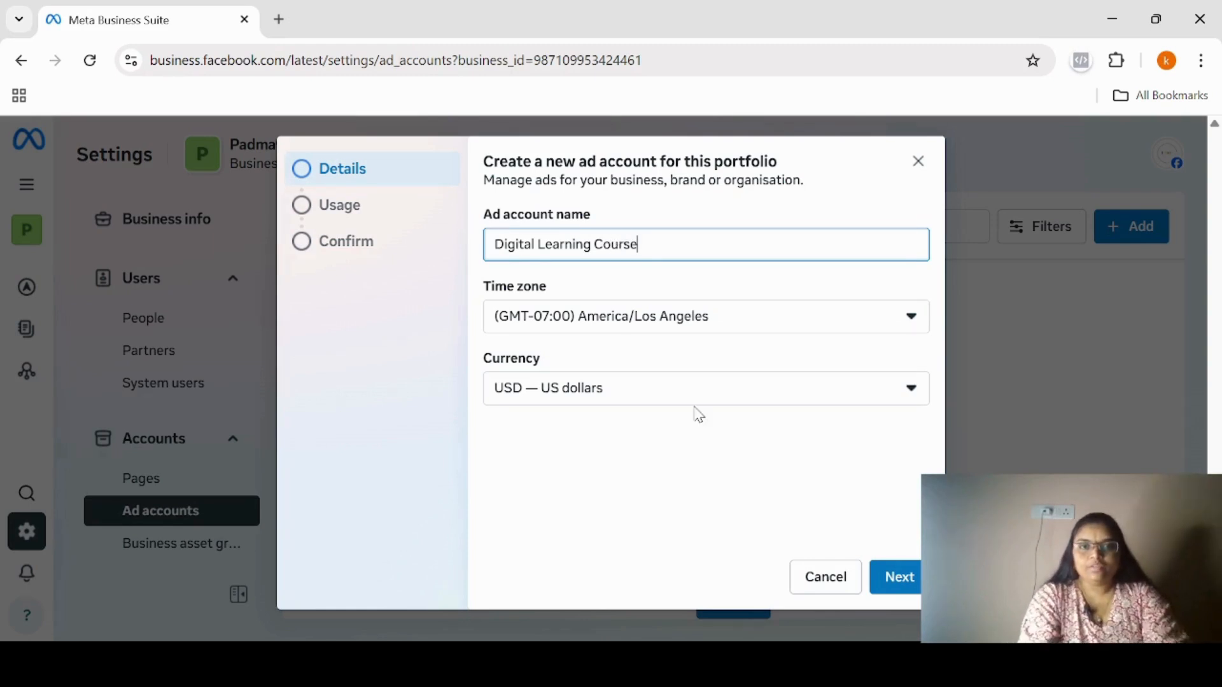
Set the ad account's time zone to (GMT+05:30) Asia/Calcutta.
click(913, 327)
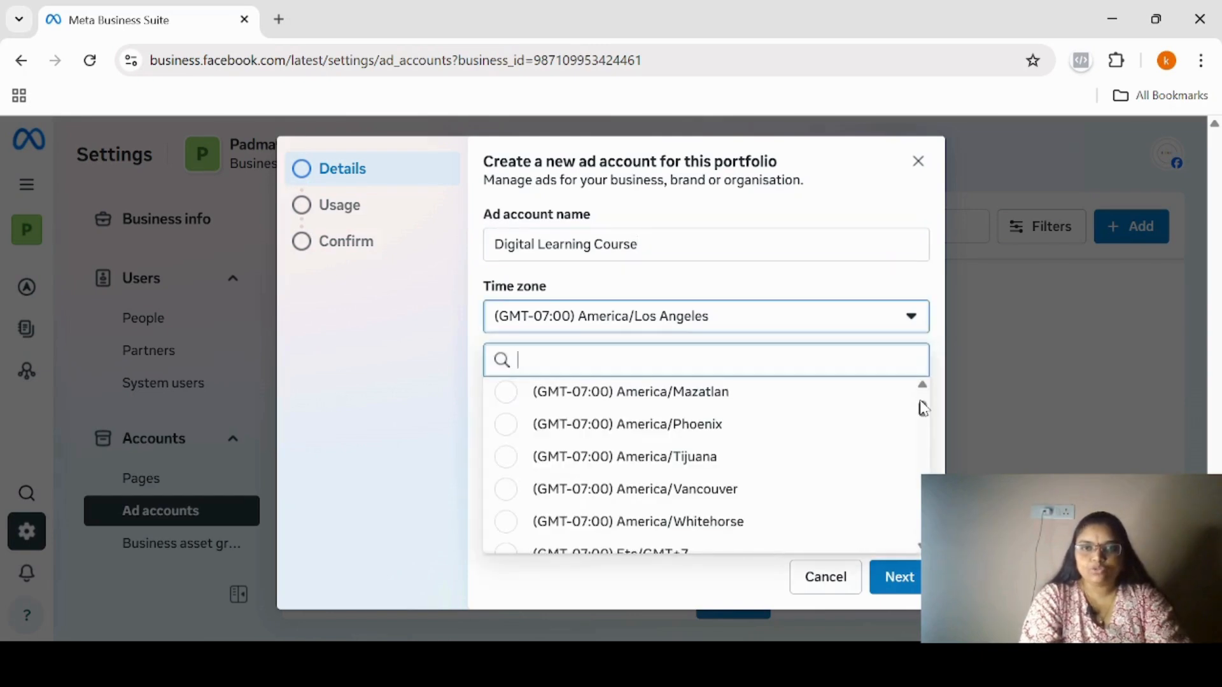
drag(922, 408, 923, 435)
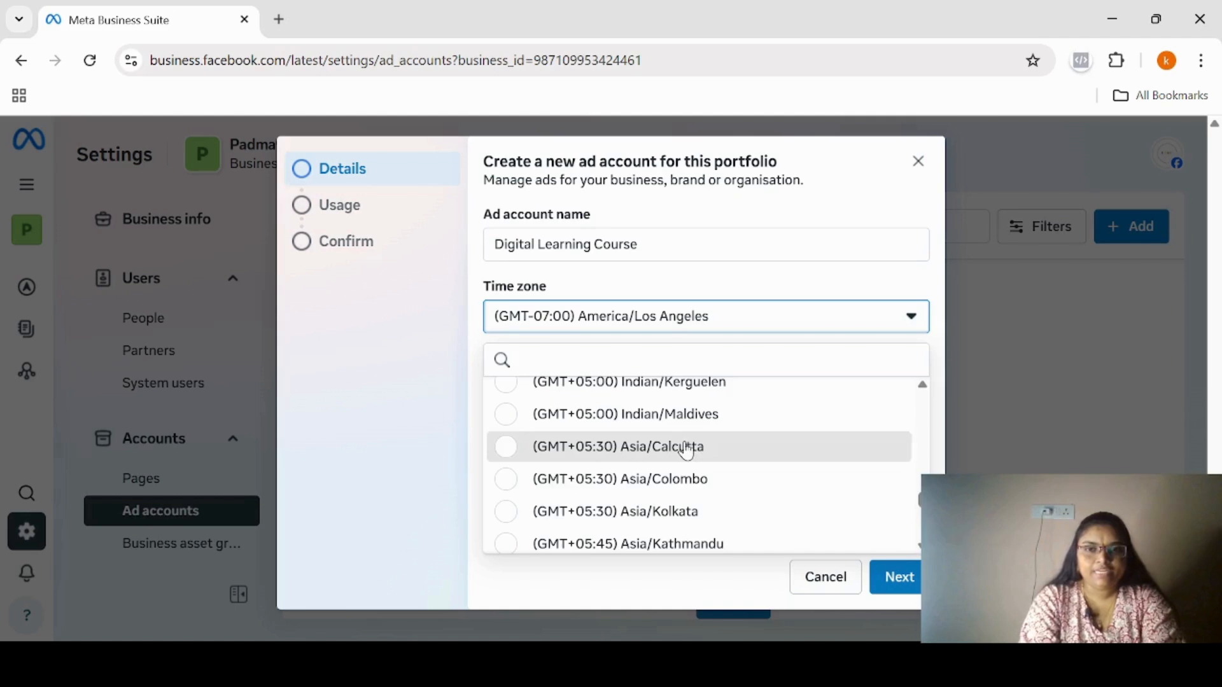
click(687, 451)
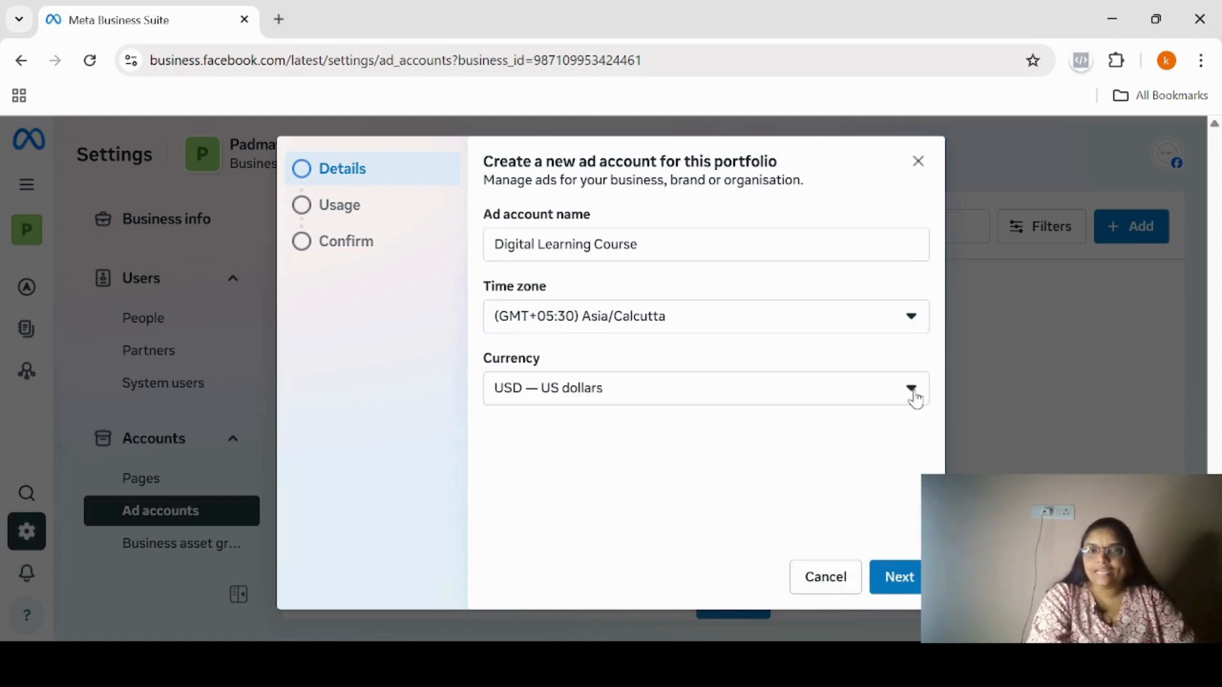
Set the ad account's currency to INR — Indian Rupee and continue to the usage details.
click(912, 393)
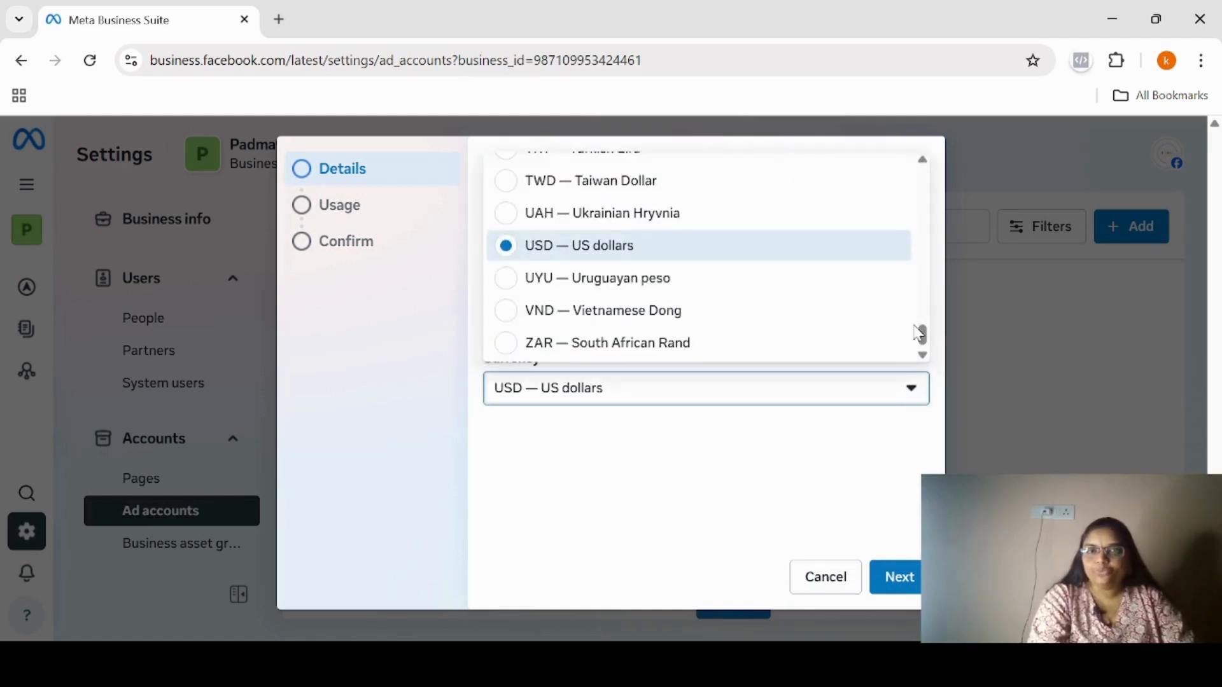
click(923, 160)
scroll(922, 163, up, 9)
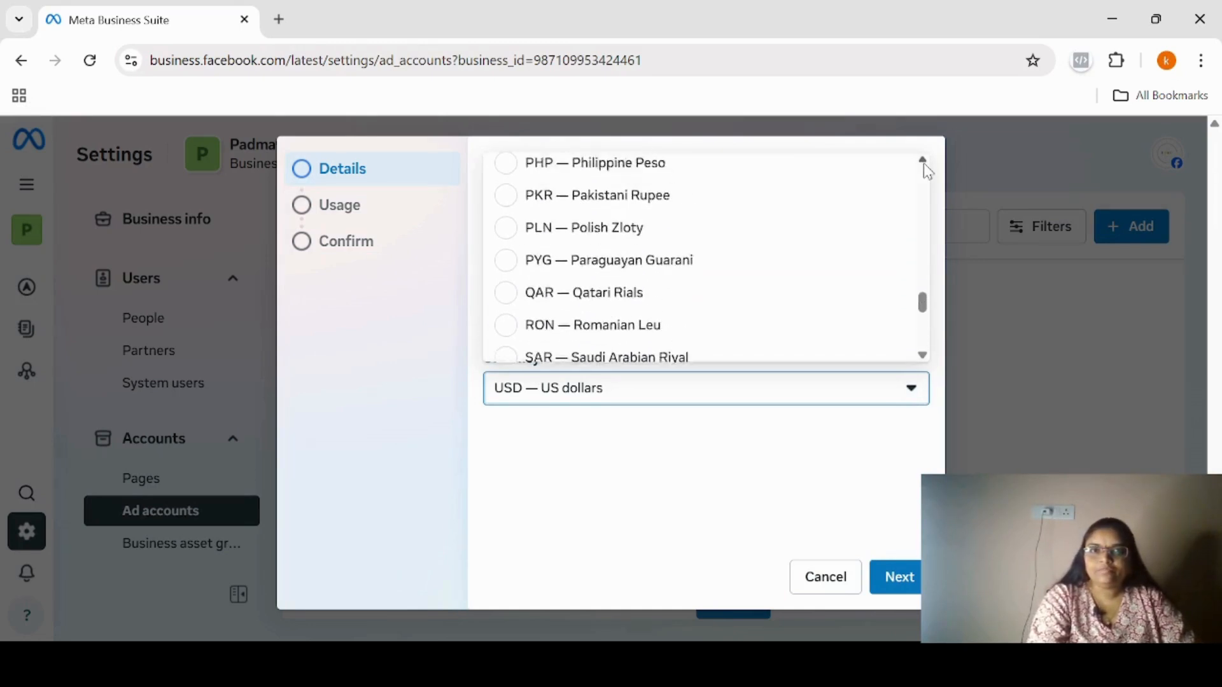
scroll(922, 163, up, 10)
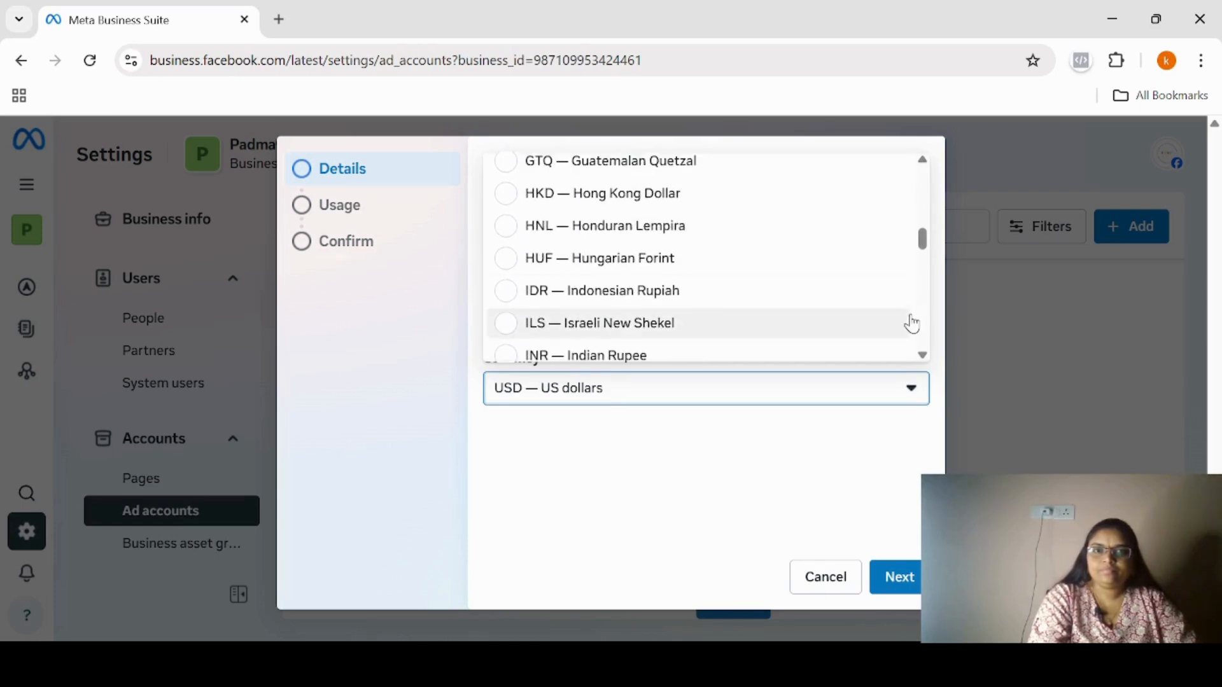
scroll(920, 355, down, 1)
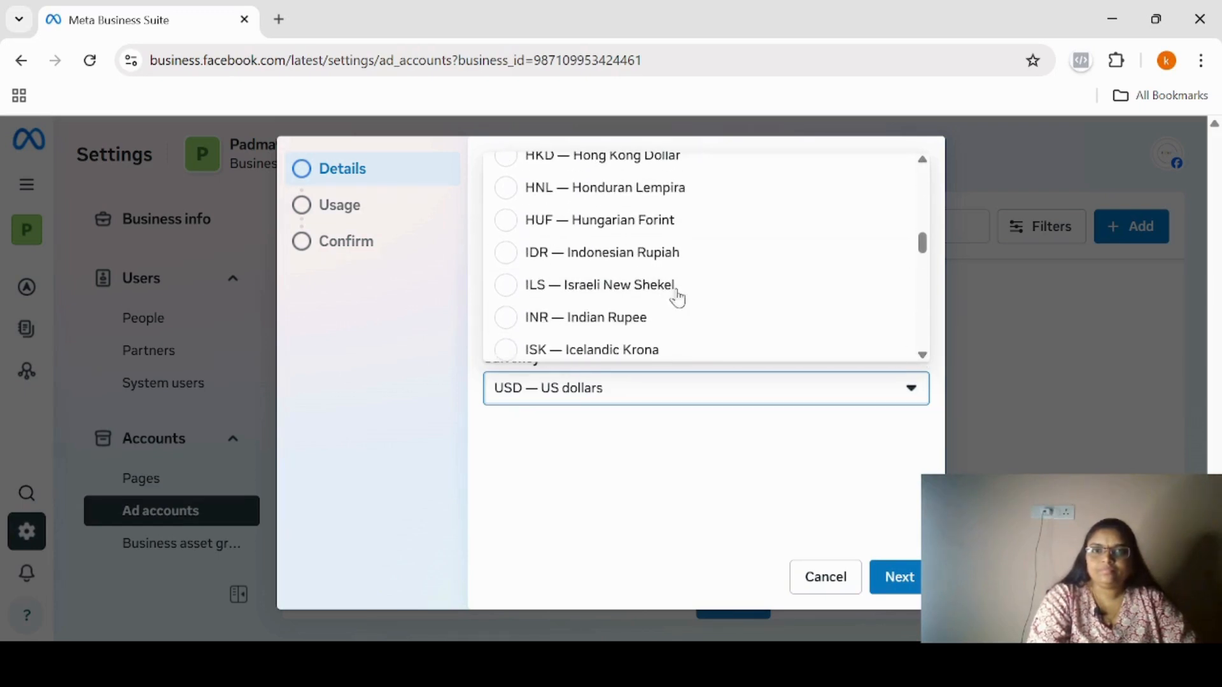
click(512, 330)
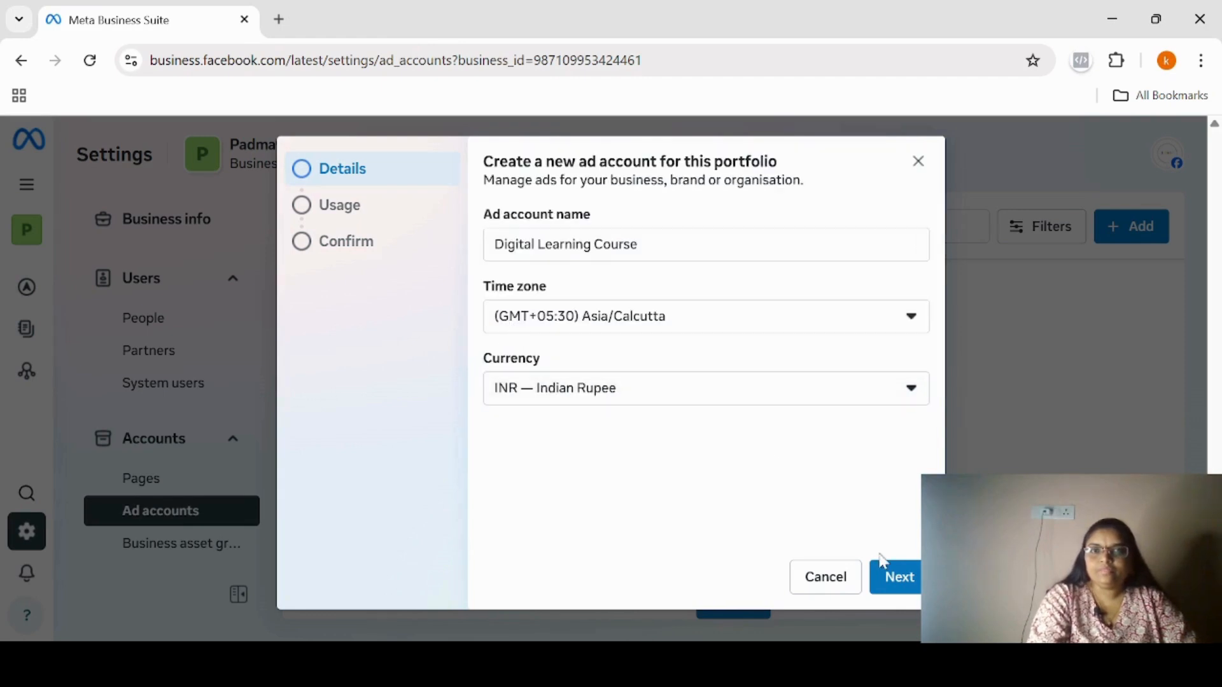
click(907, 586)
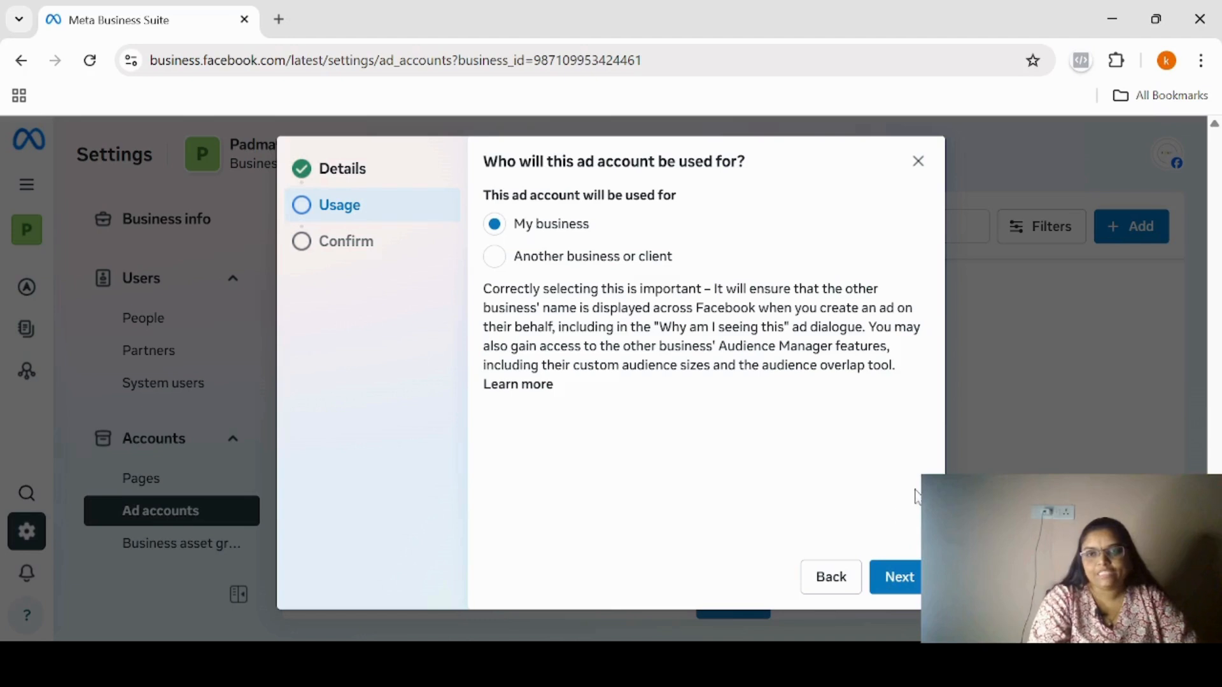
Keep the usage as My business, accept the terms and create the ad account without adding payment info.
click(902, 579)
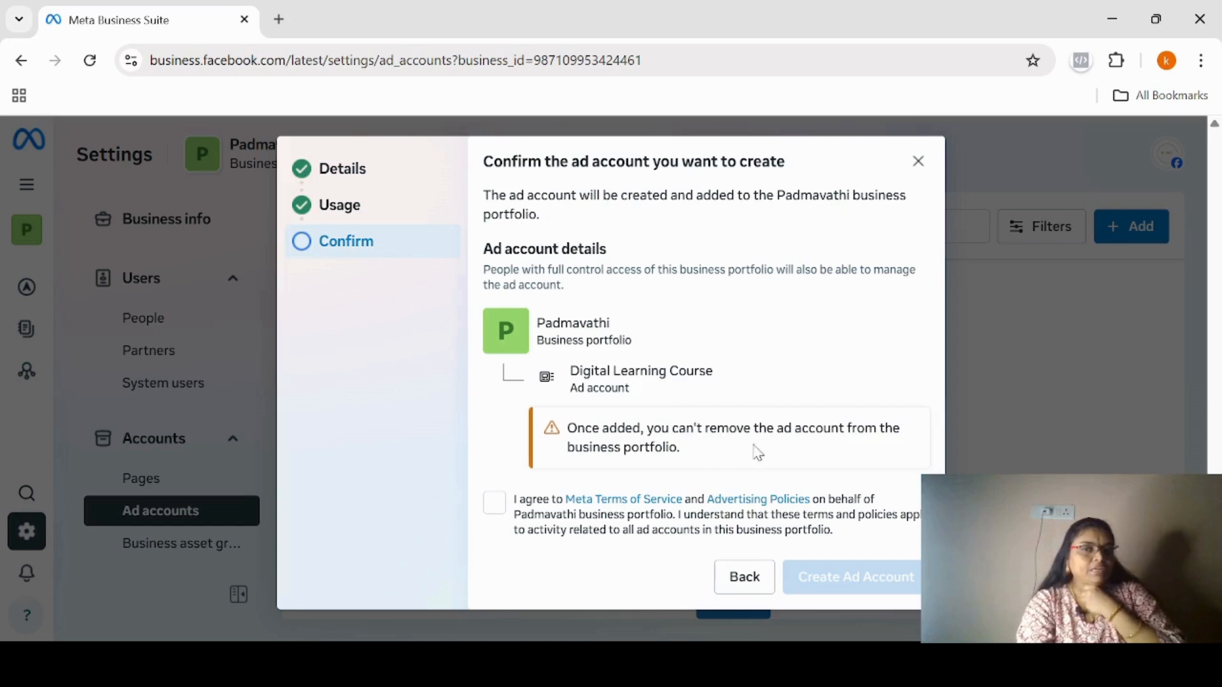
click(495, 504)
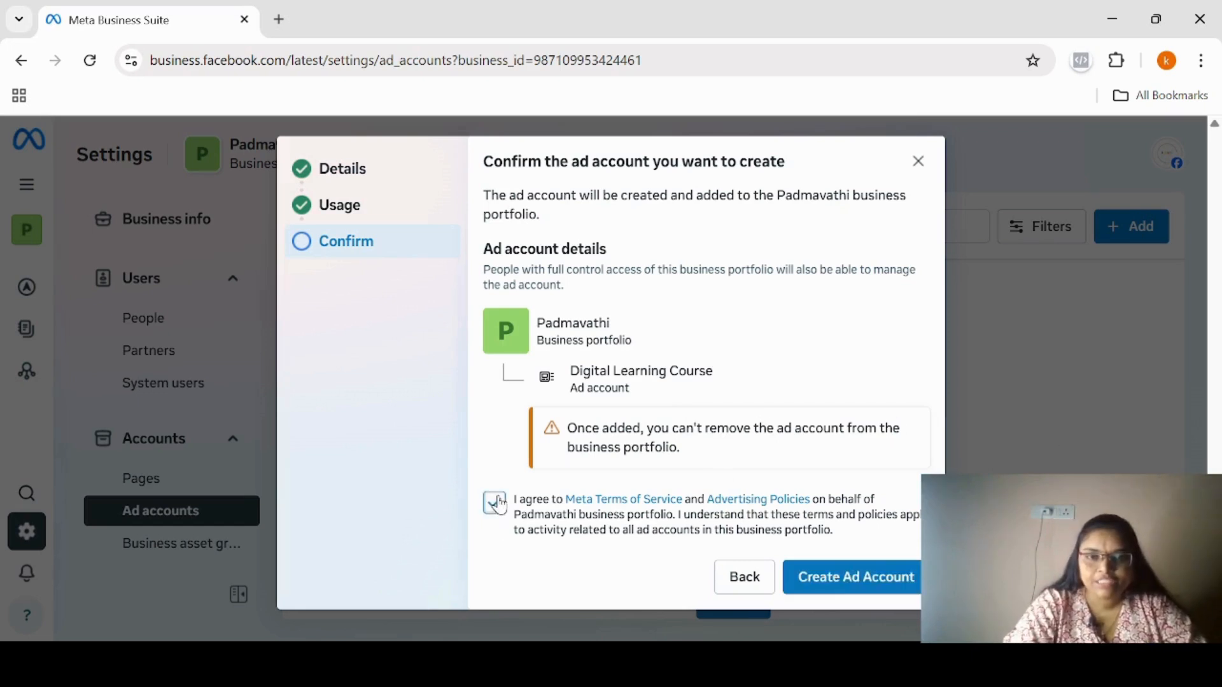
click(848, 592)
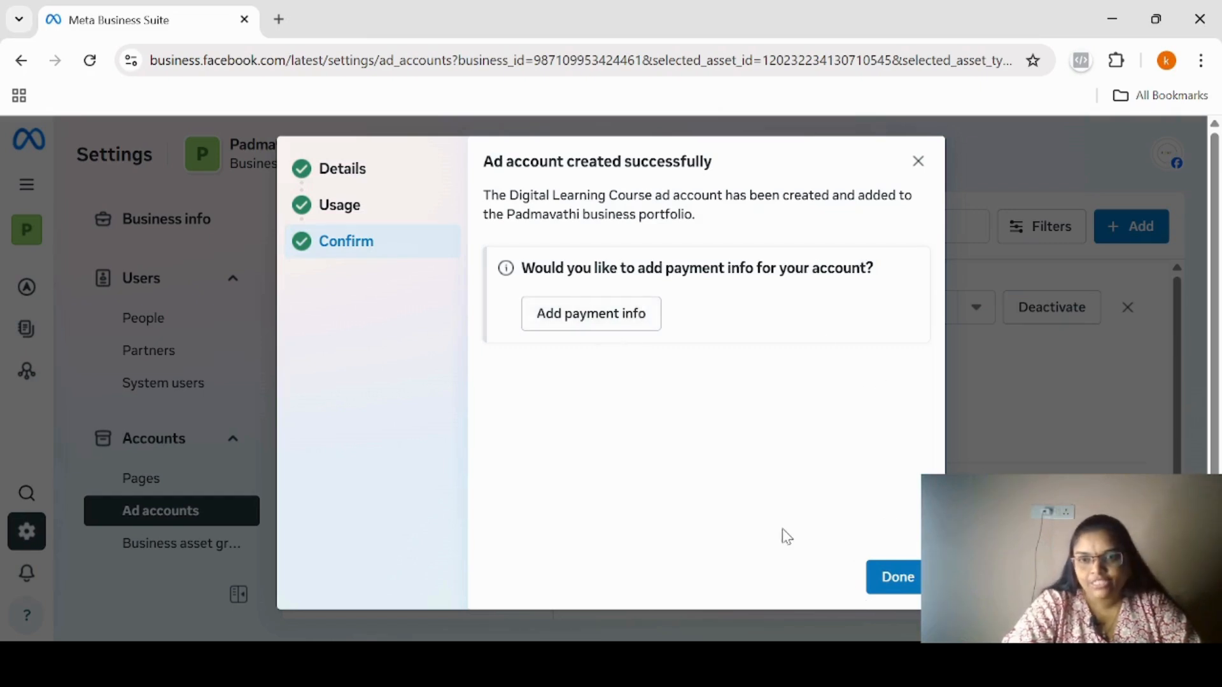
click(899, 579)
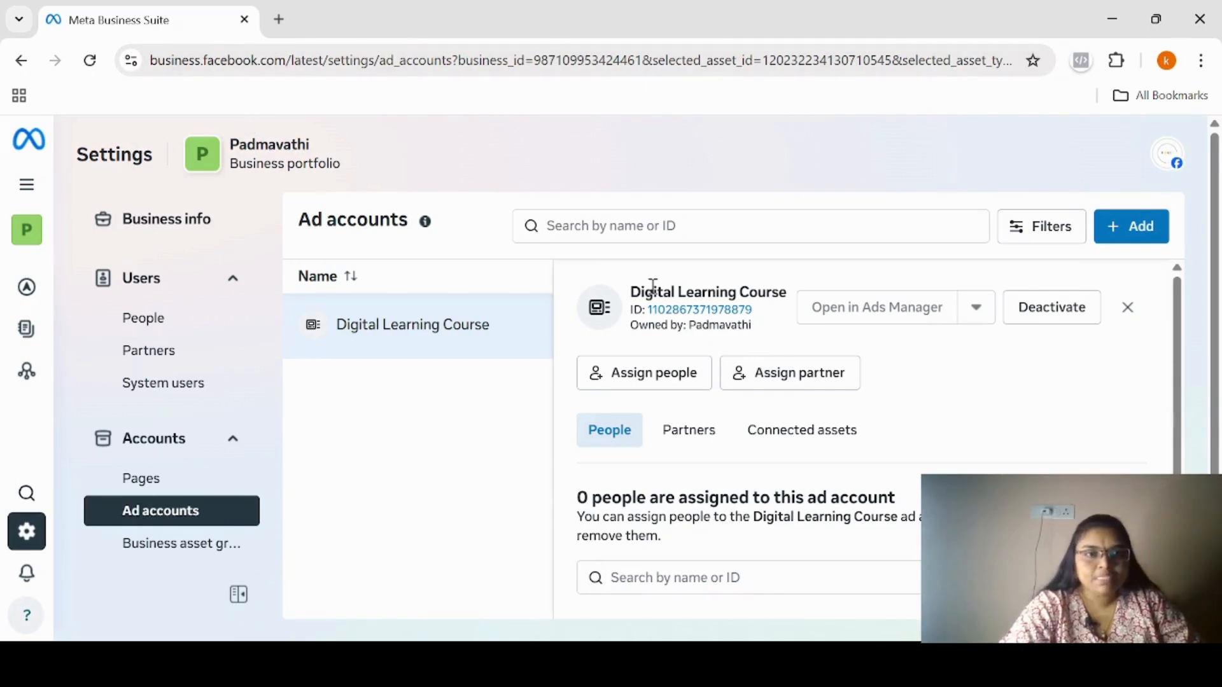
Open Facebook in a new browser tab and go to Ads Manager.
click(287, 19)
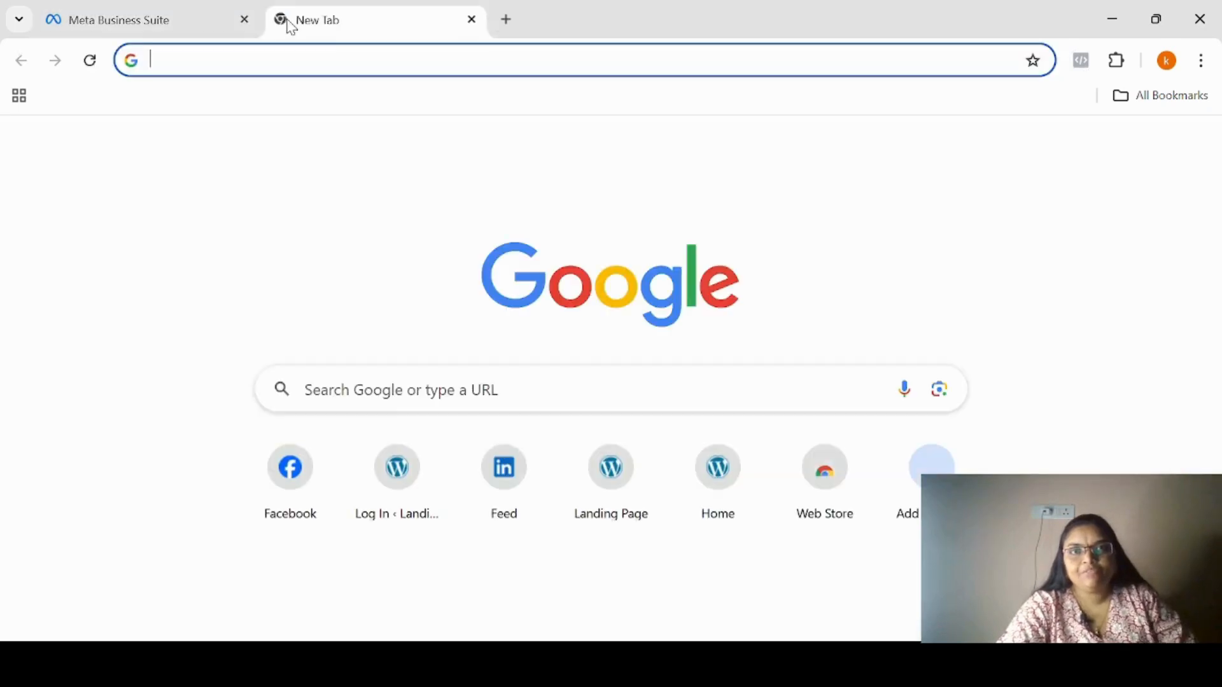
click(295, 489)
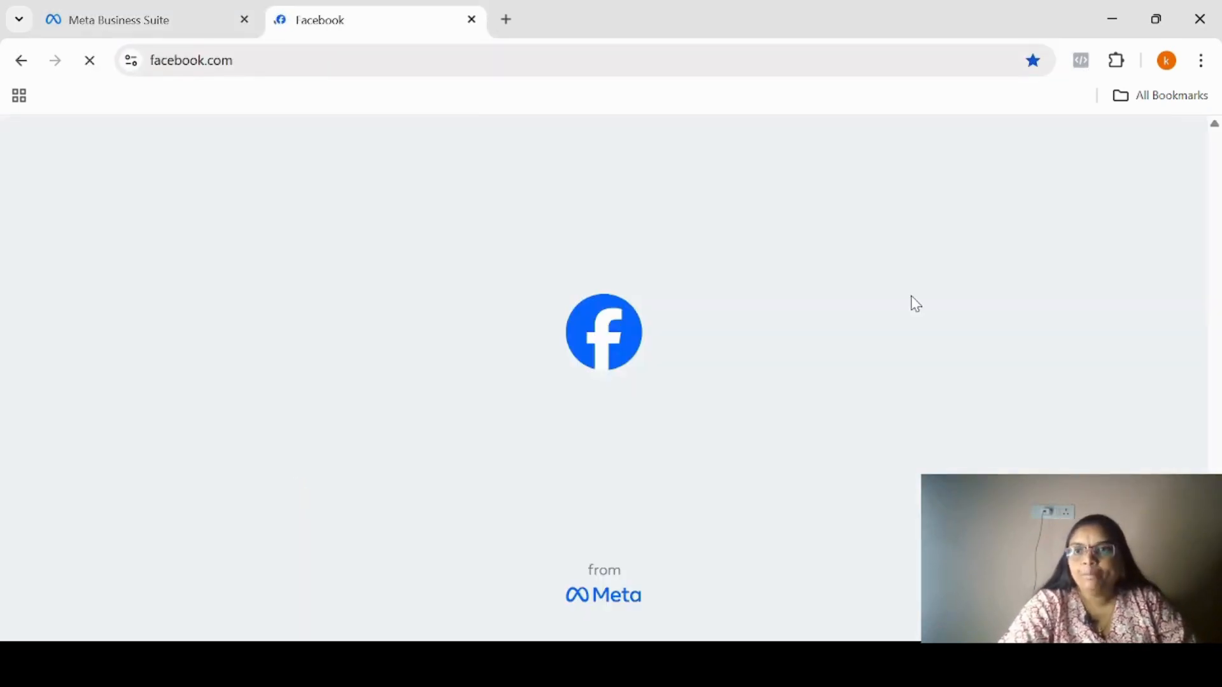
click(1037, 153)
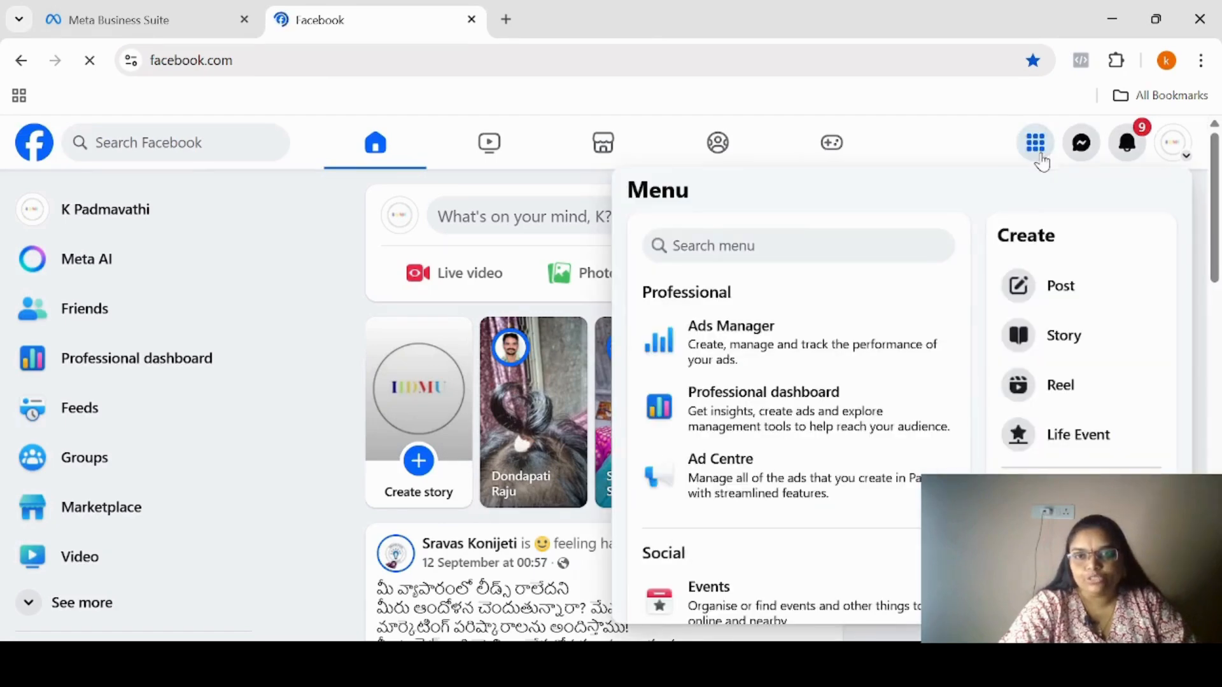
click(755, 348)
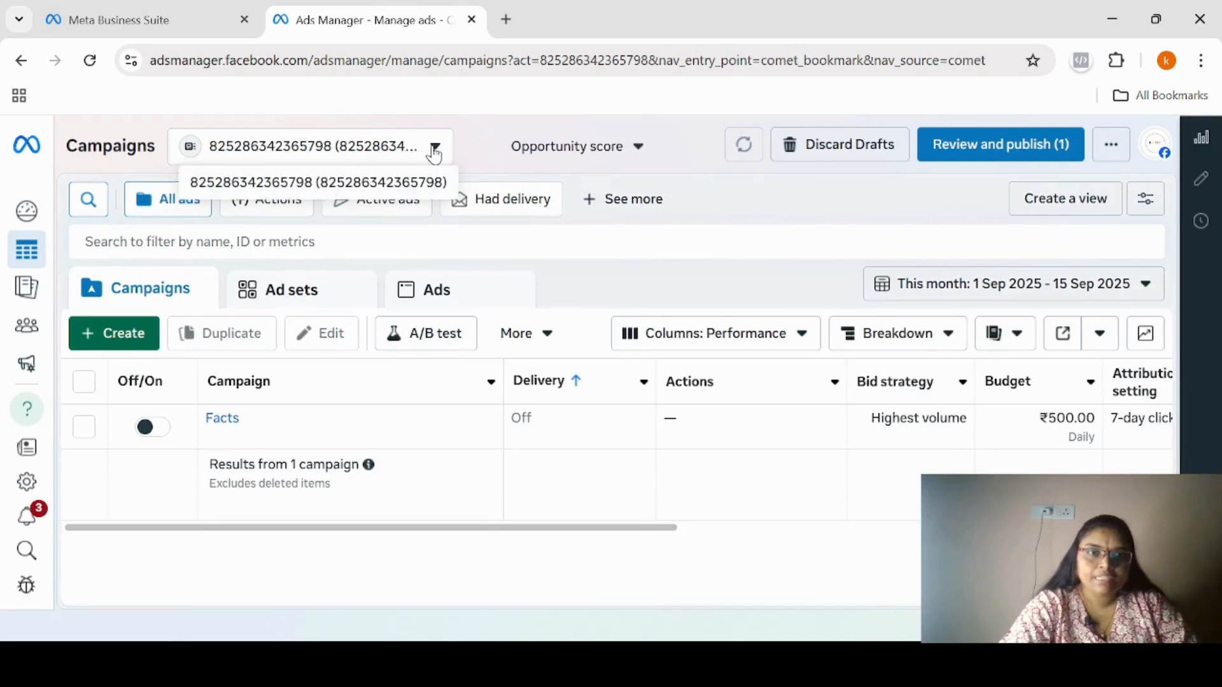
click(33, 485)
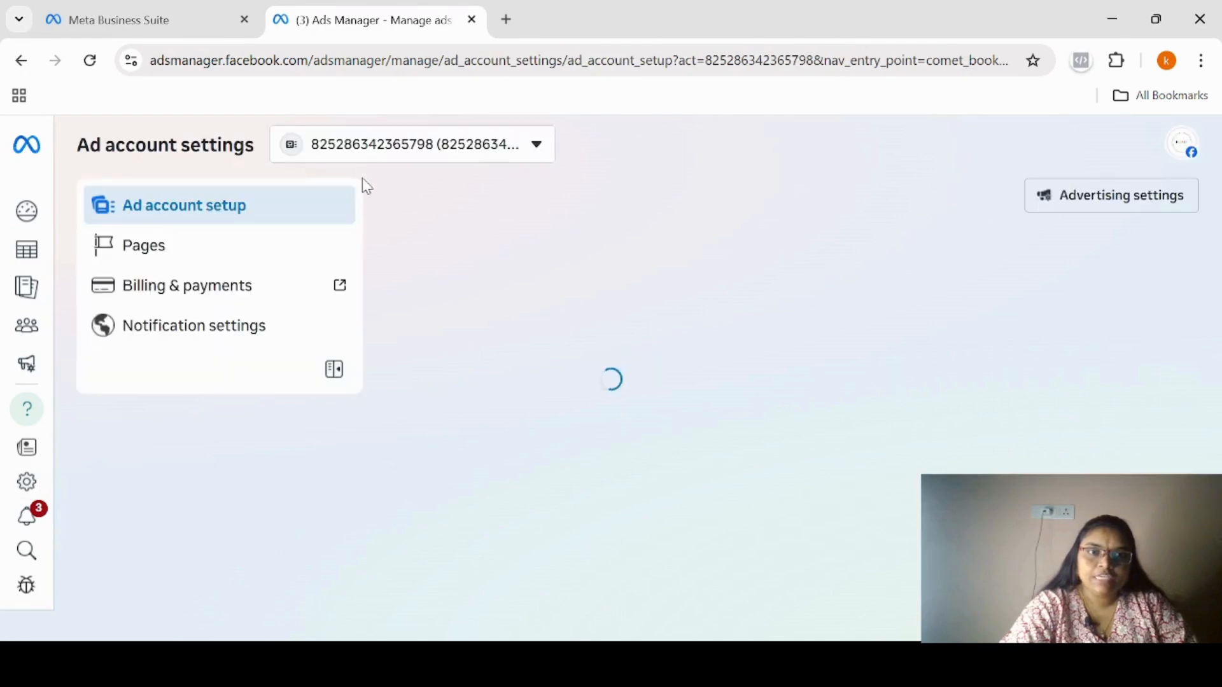
click(536, 151)
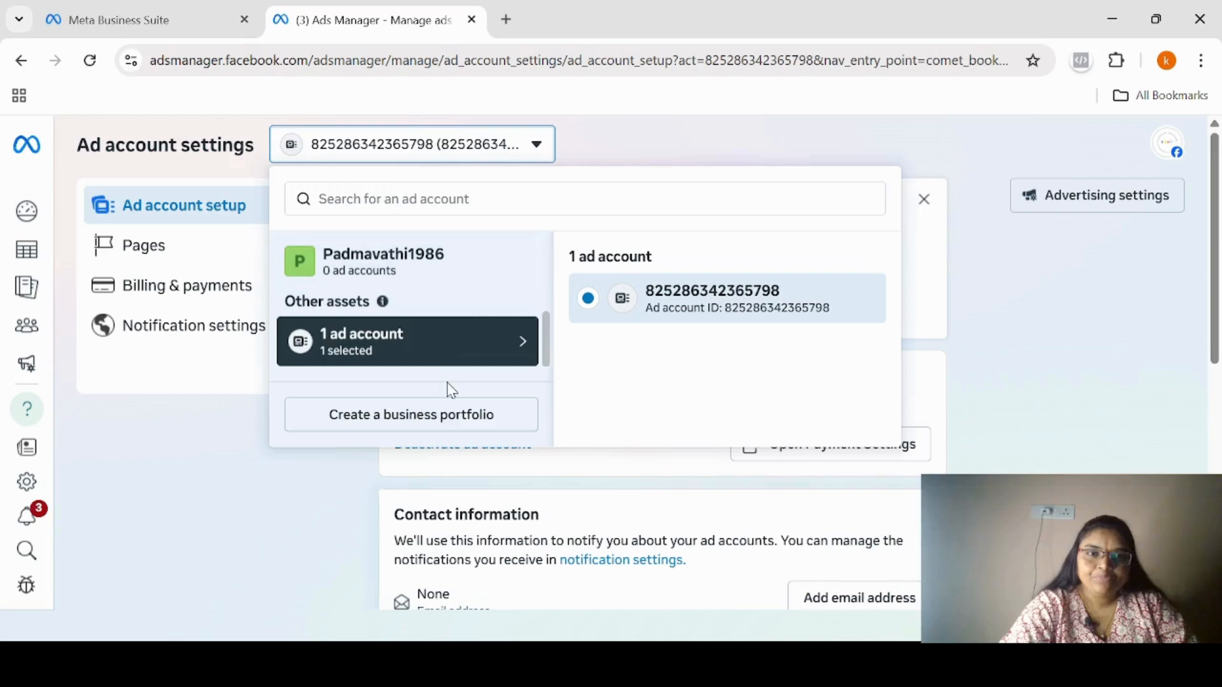
click(432, 436)
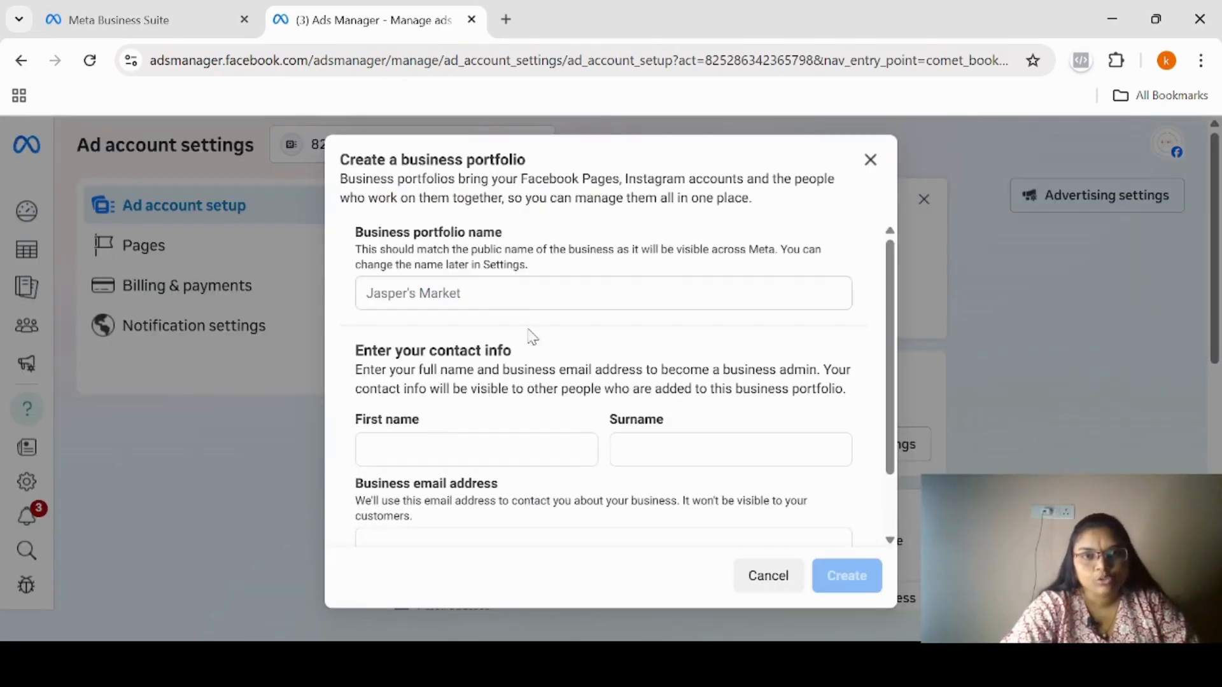
click(870, 159)
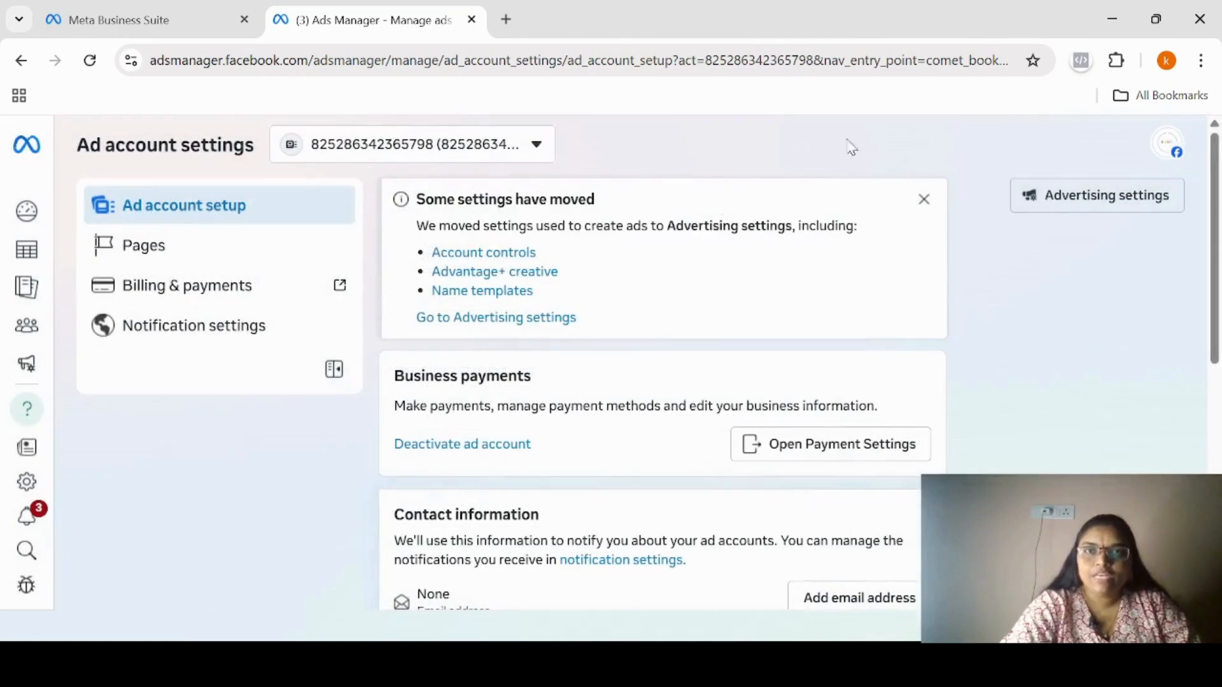
Open Facebook in a new browser tab, switch to the IIDMU Page and dismiss the profile-switch notice.
click(506, 19)
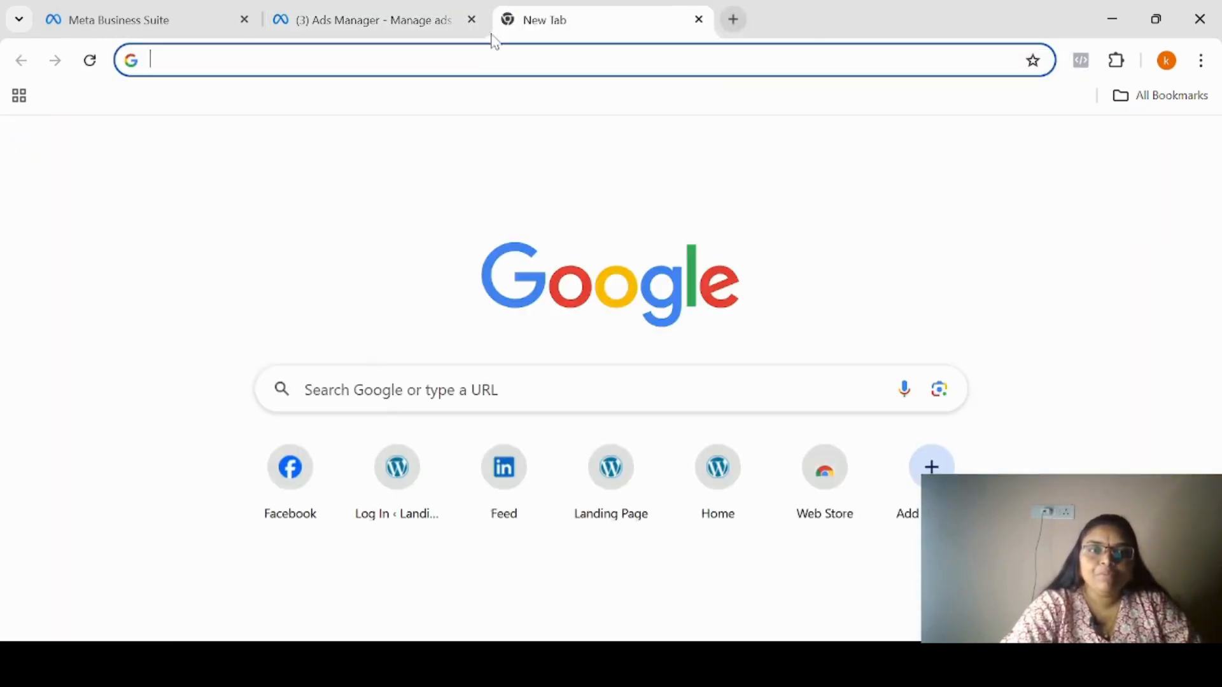
click(308, 470)
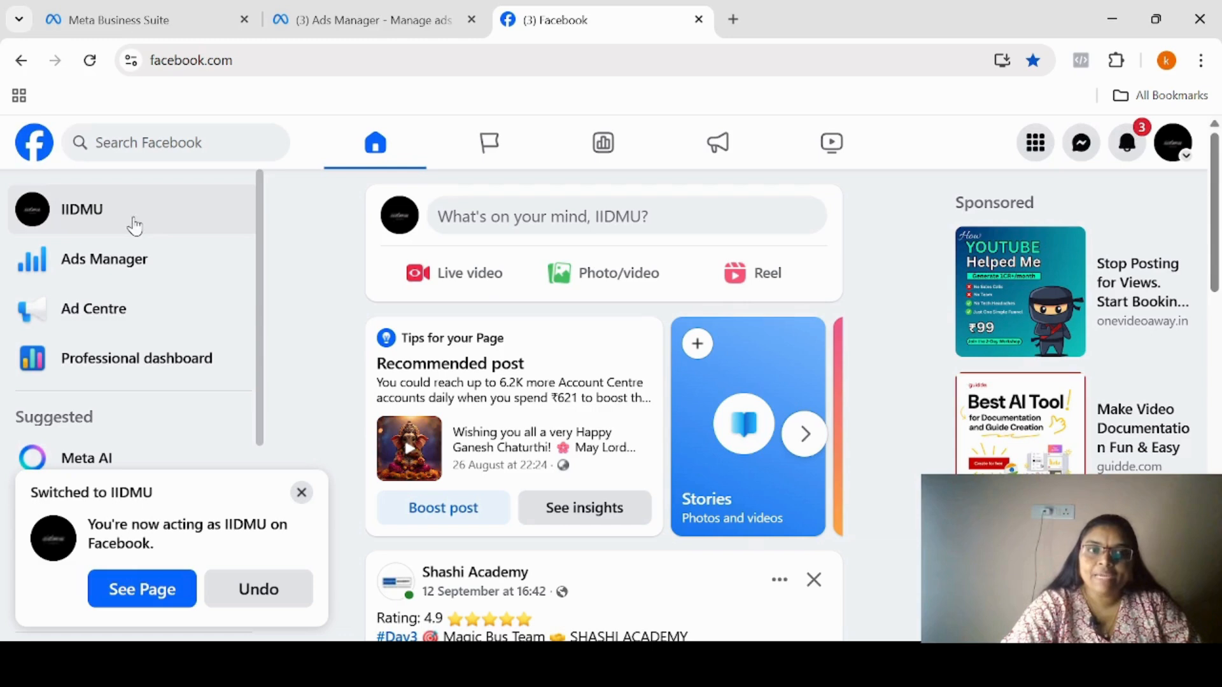
click(134, 220)
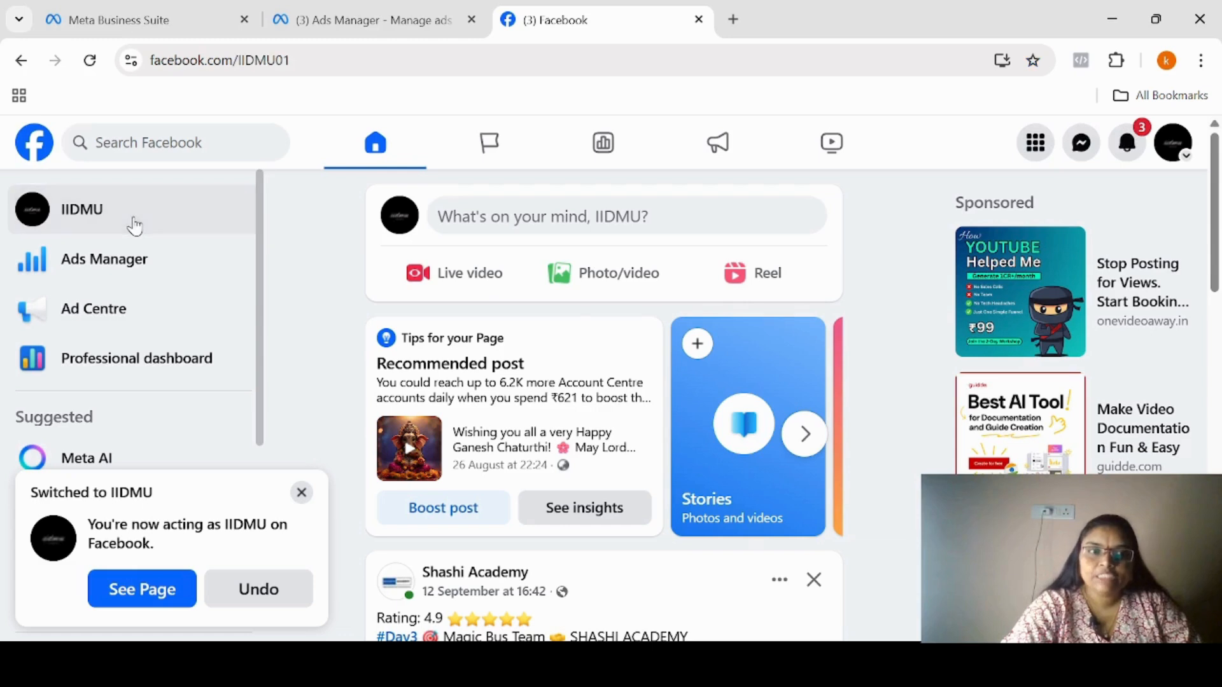
click(301, 493)
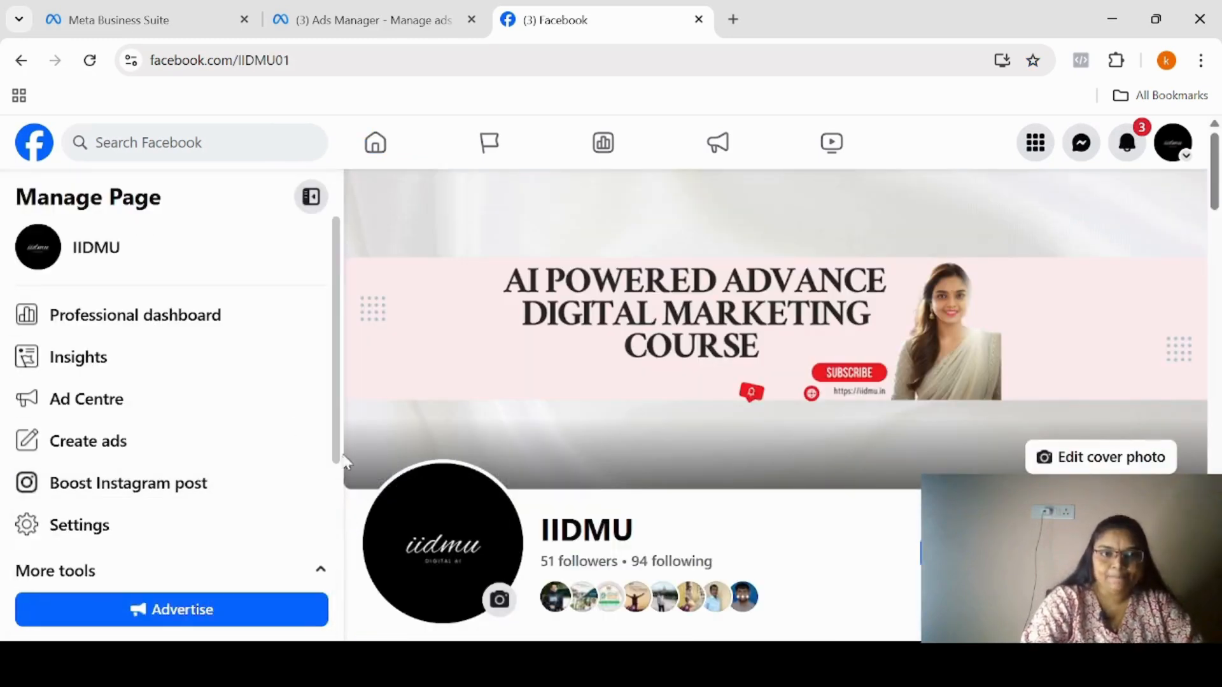
Open Meta Business Suite from the IIDMU Page's management tools and go to the business portfolio settings.
drag(341, 460, 332, 591)
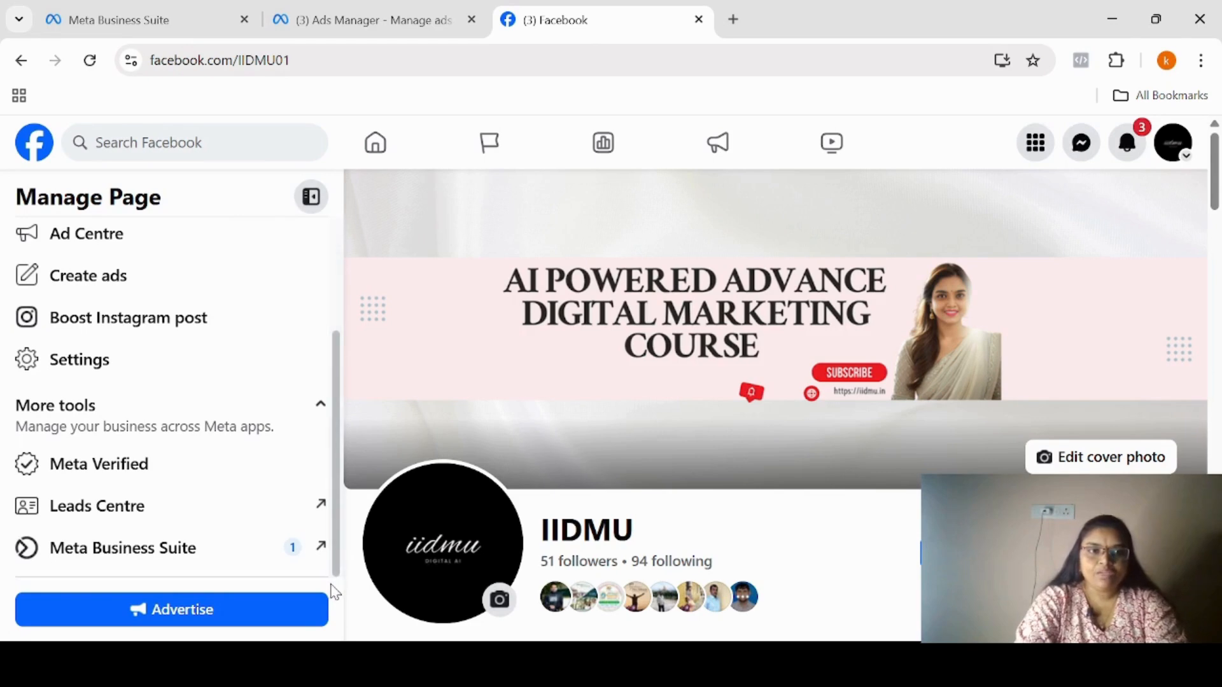
click(159, 550)
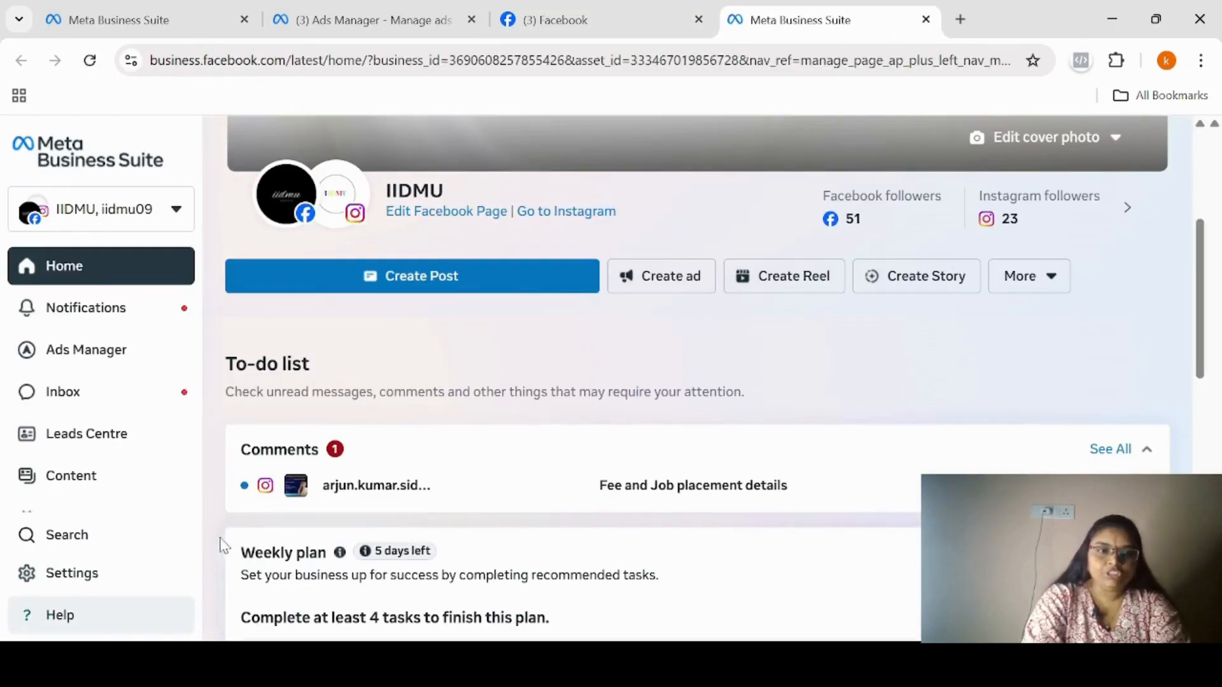
click(116, 584)
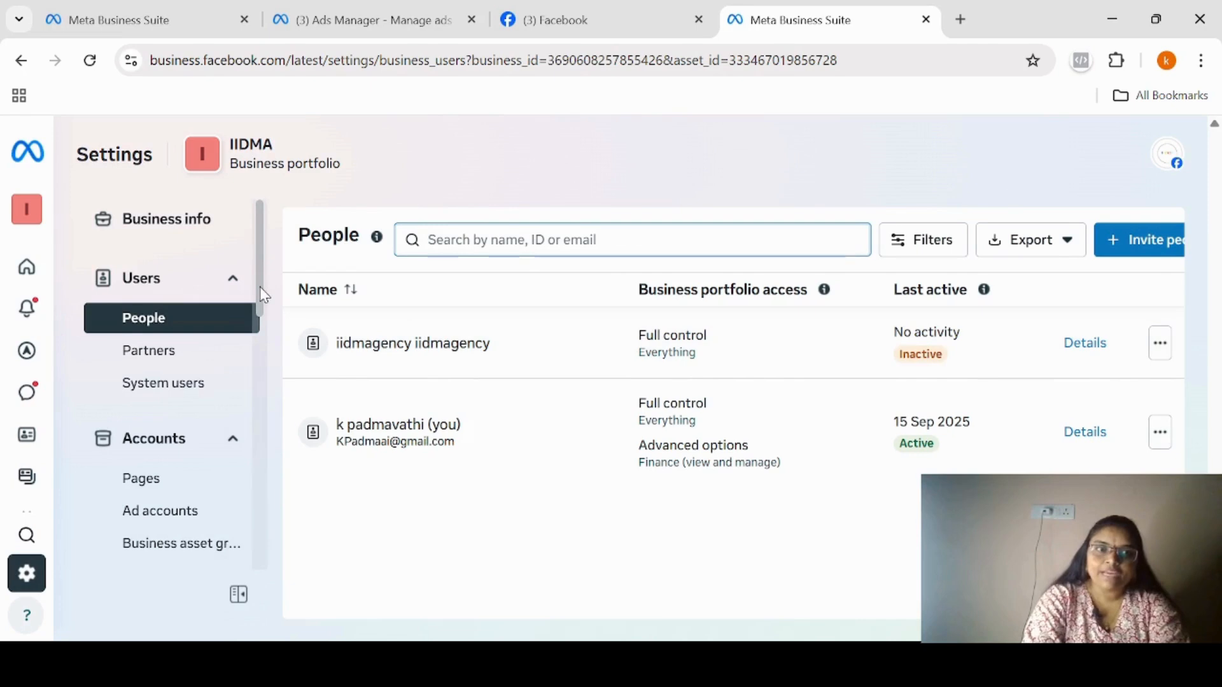
Go to the Pages settings of the new business portfolio and start adding an existing Facebook Page.
drag(259, 294, 271, 365)
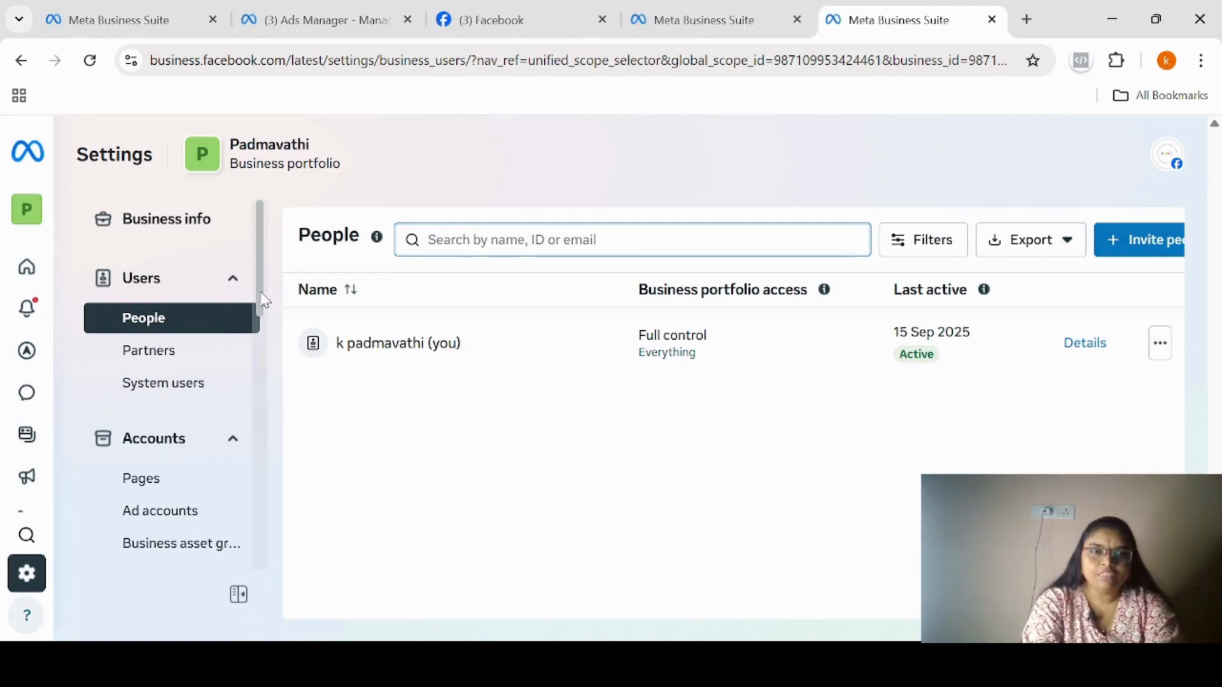
mouse_move(262, 292)
mouse_down()
mouse_move(262, 315)
mouse_move(259, 299)
mouse_up()
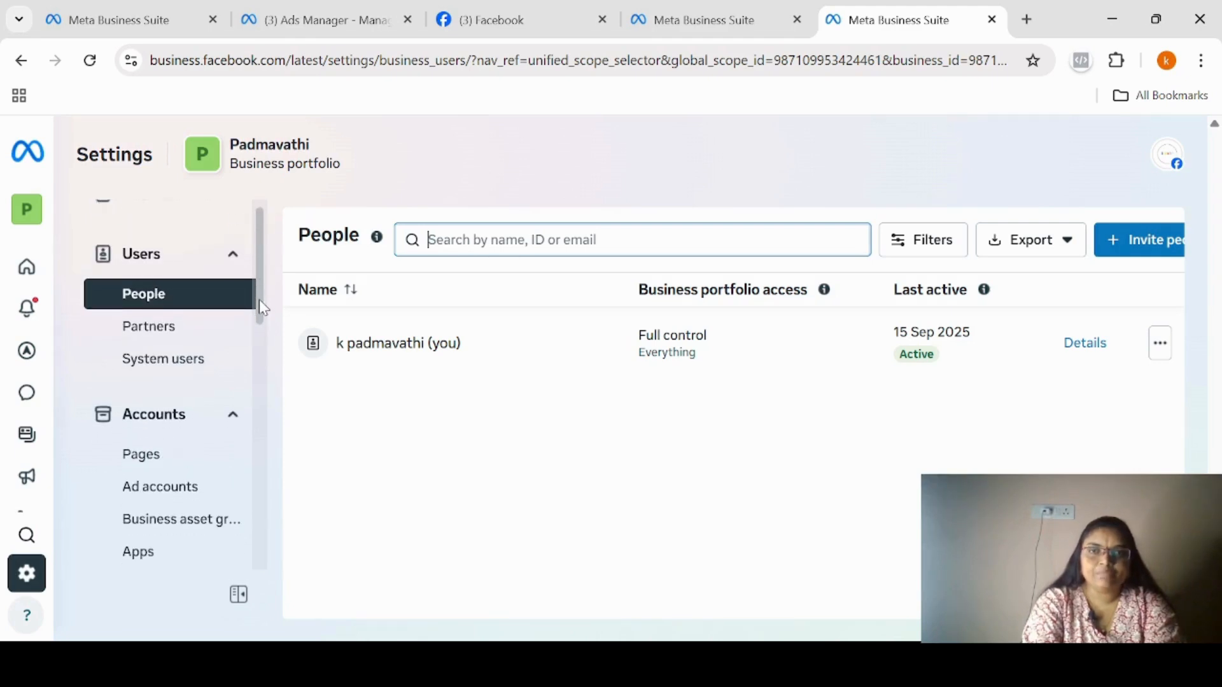
click(152, 463)
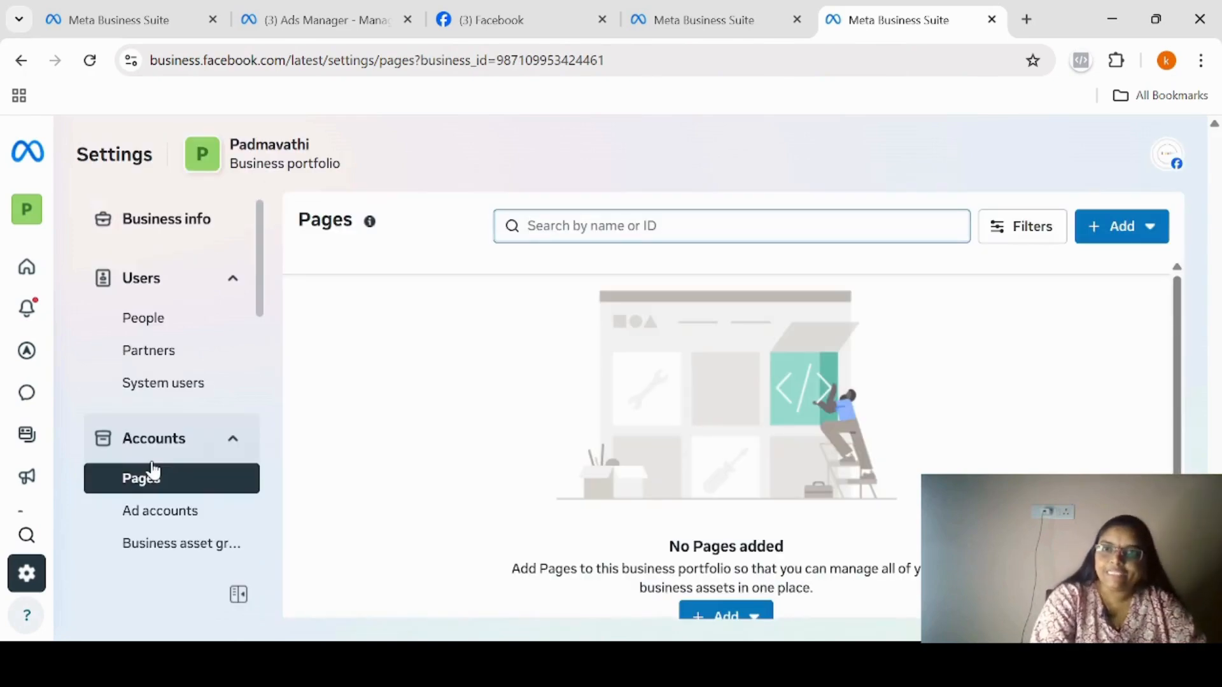
click(1120, 236)
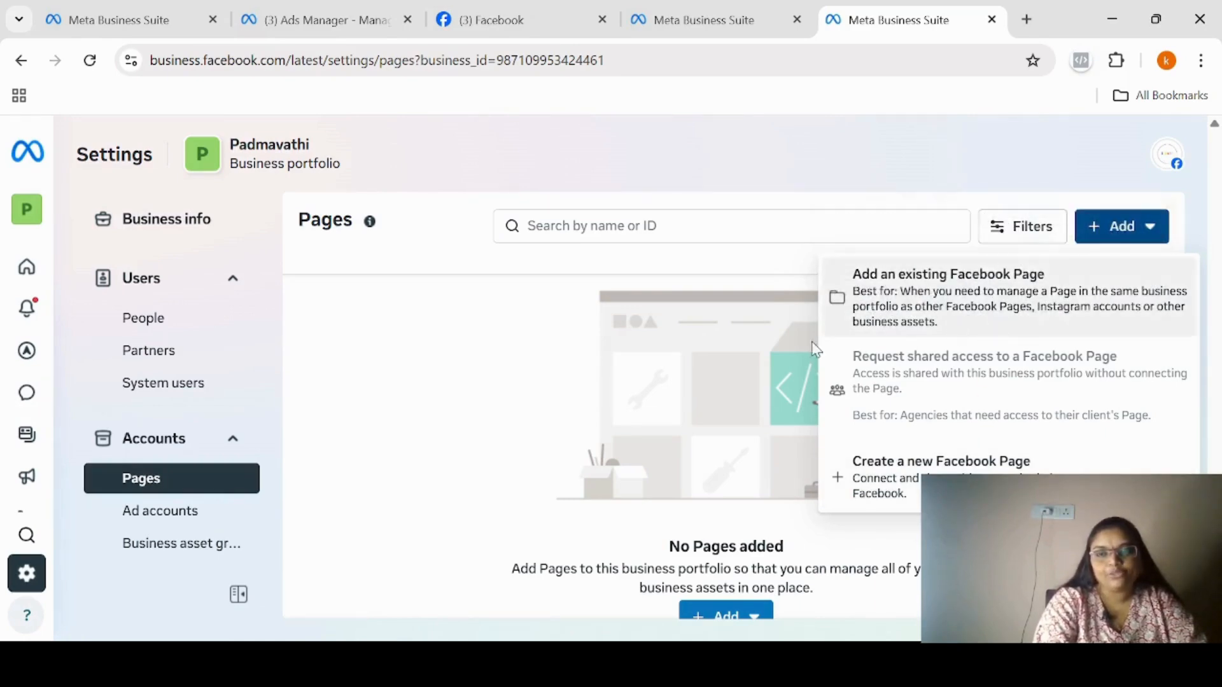
click(939, 318)
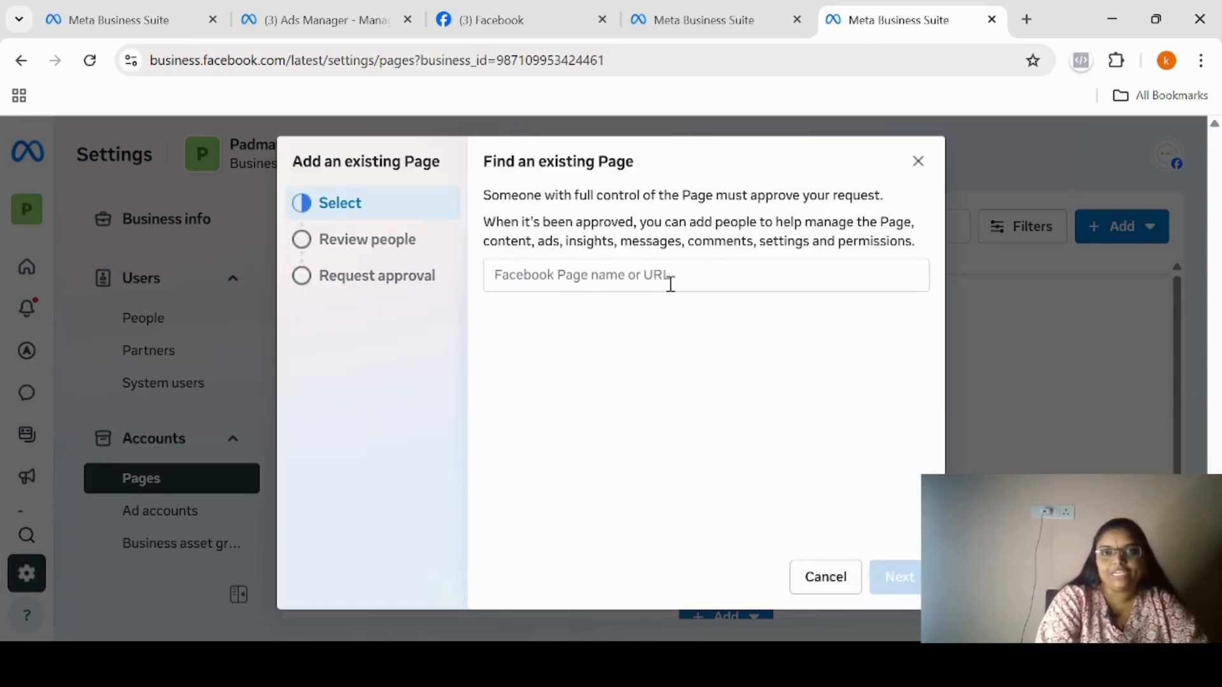
click(562, 275)
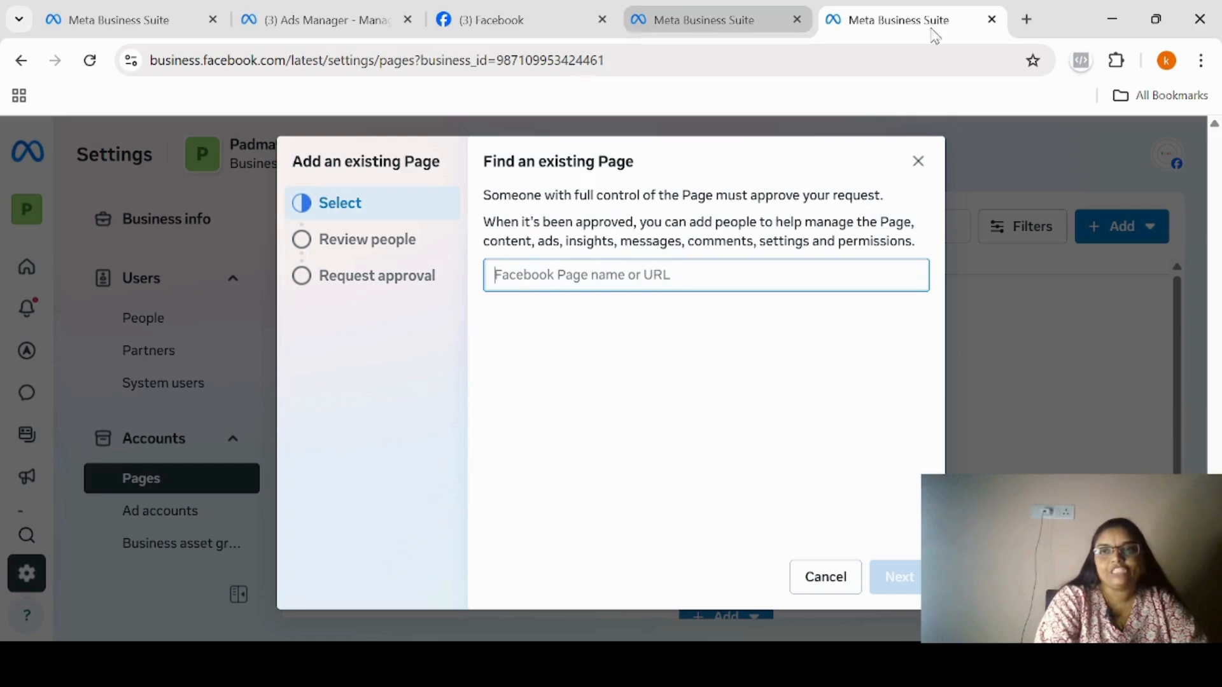
click(557, 9)
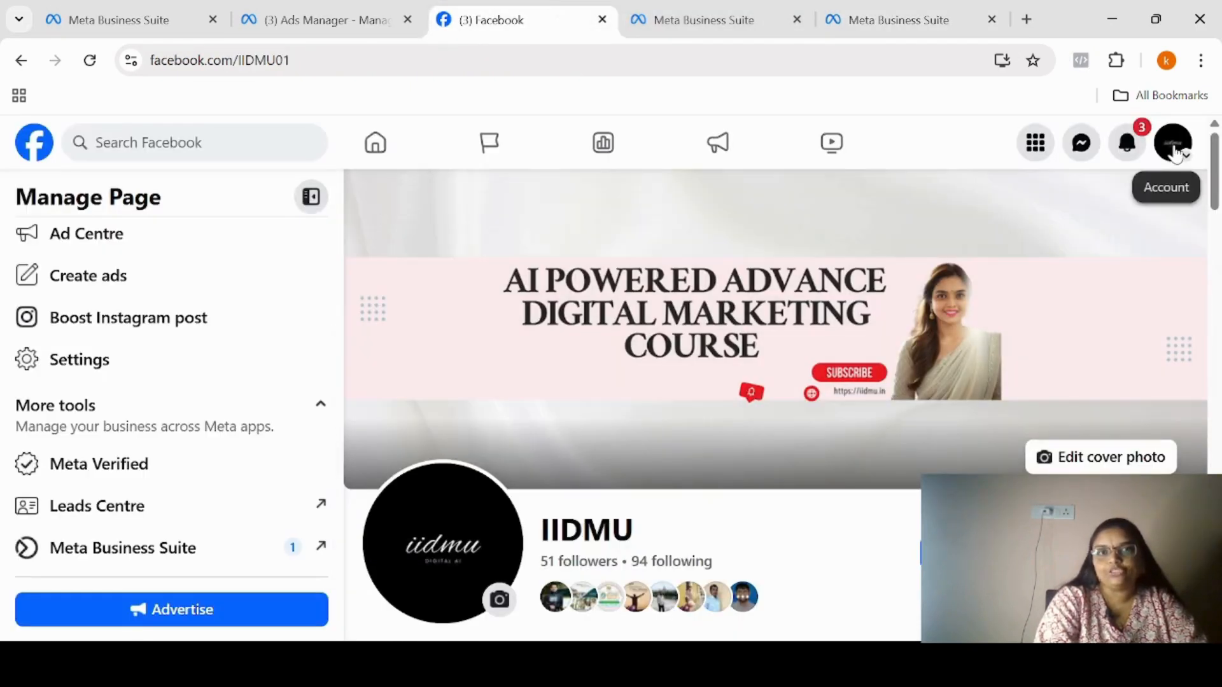
click(1174, 146)
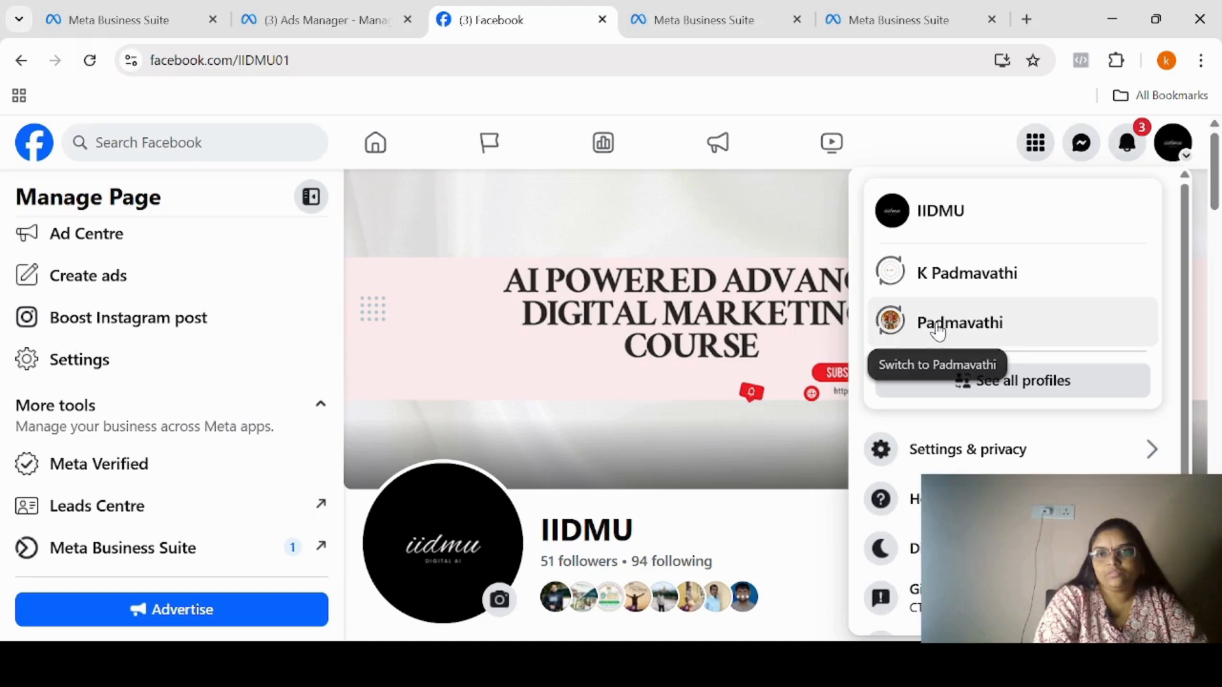
click(1011, 383)
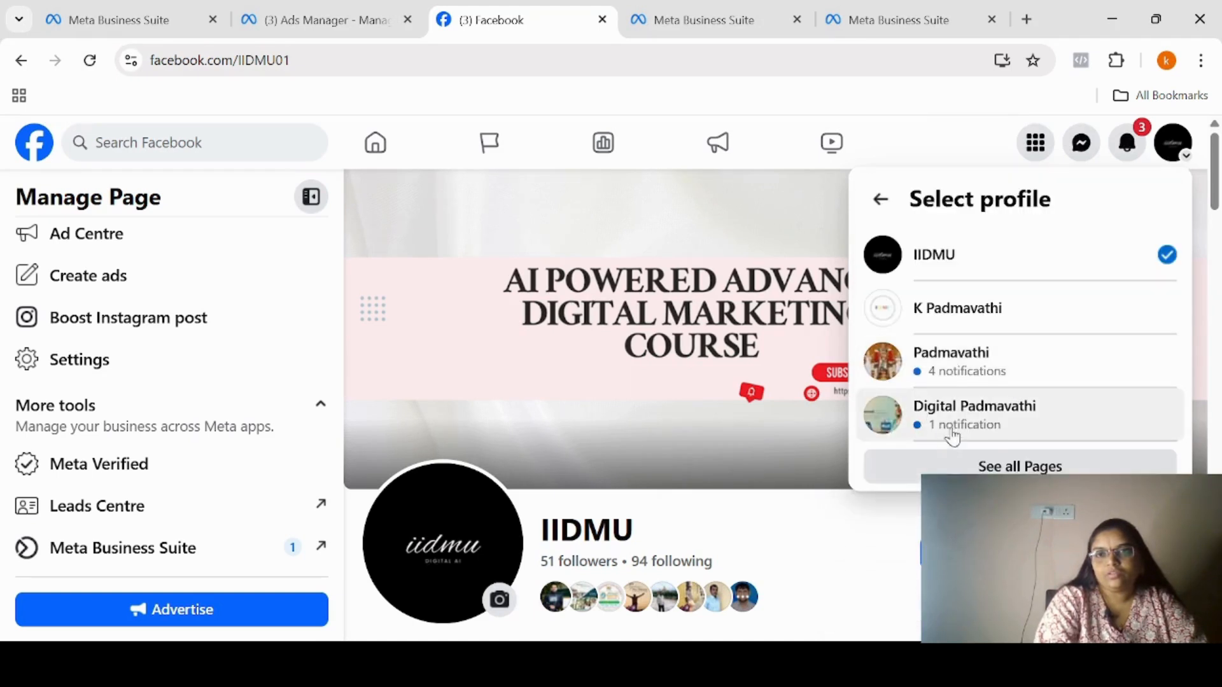
click(952, 412)
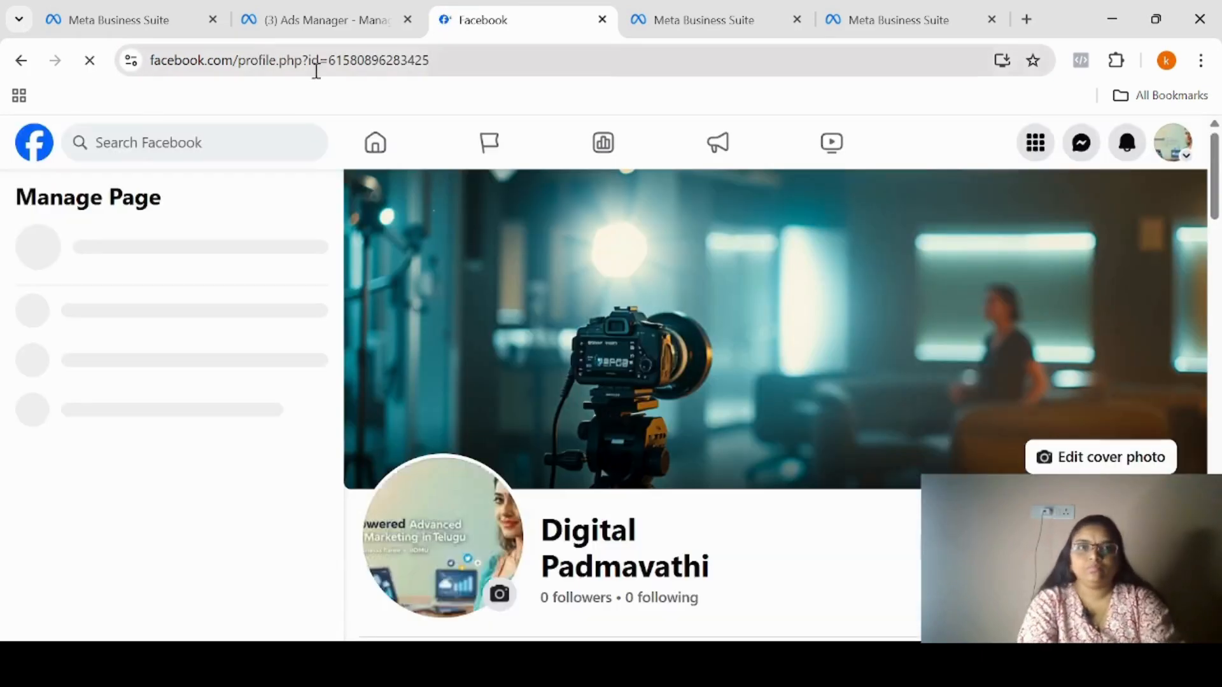
double_click(311, 62)
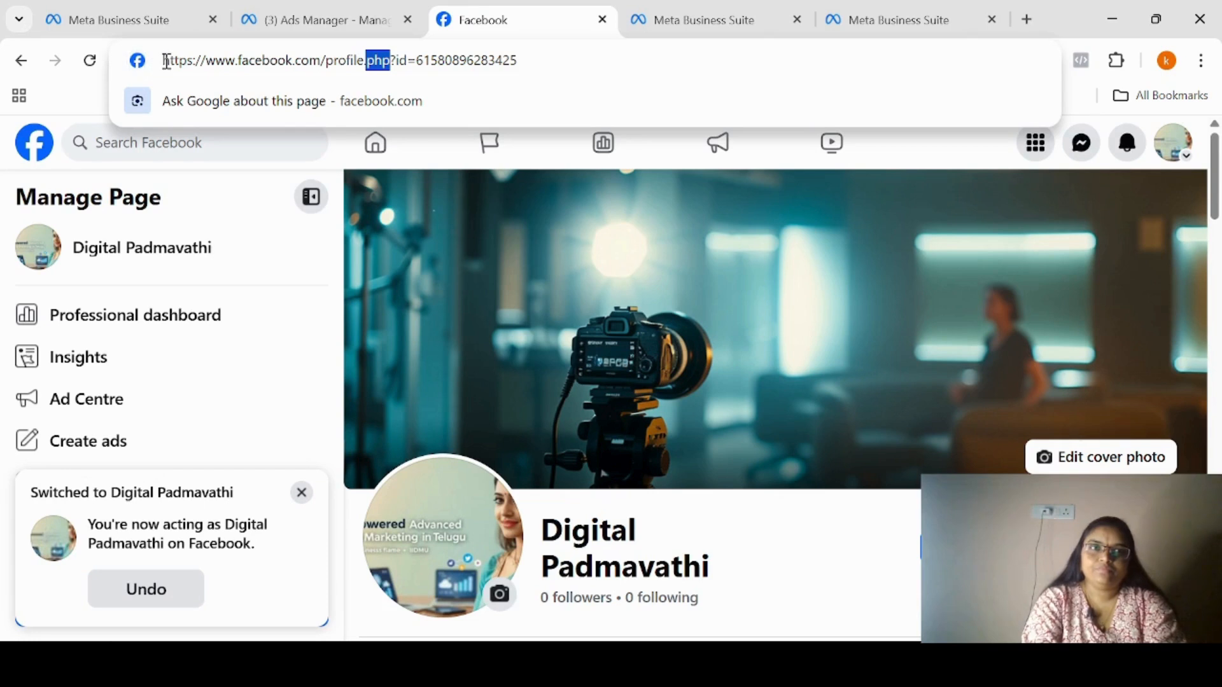
drag(166, 62, 570, 77)
key(ctrl+c)
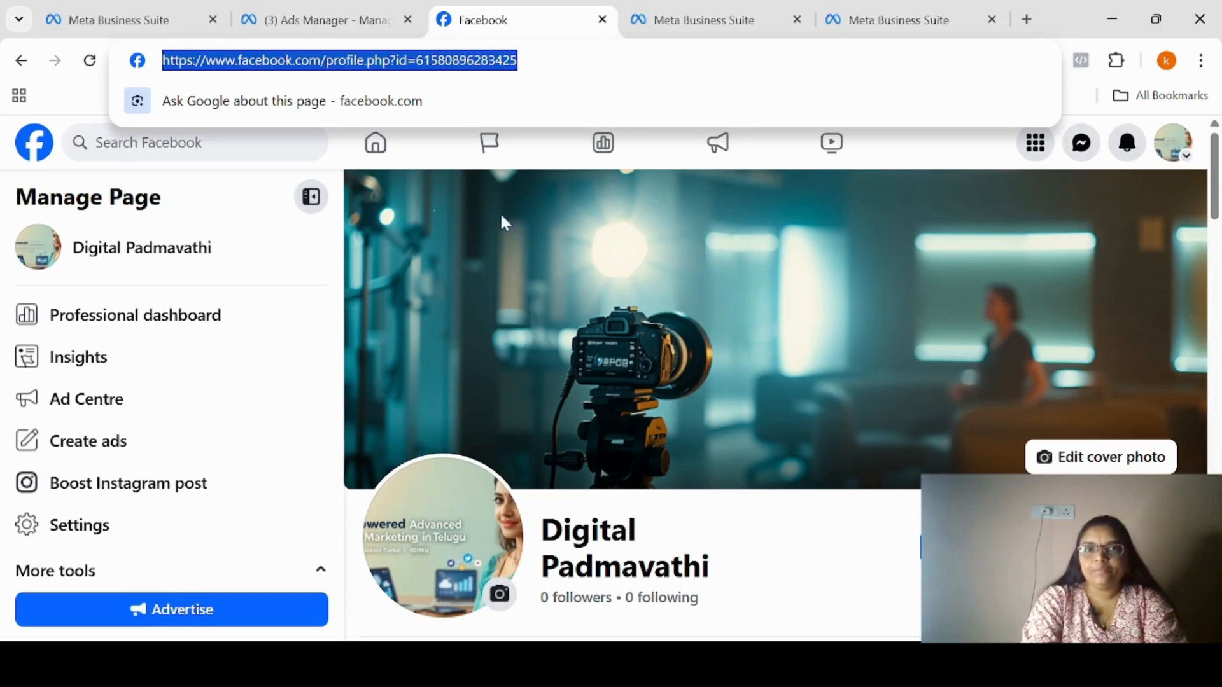
Find the existing Page in the business portfolio settings by its copied URL, select it and continue to the people review.
click(923, 16)
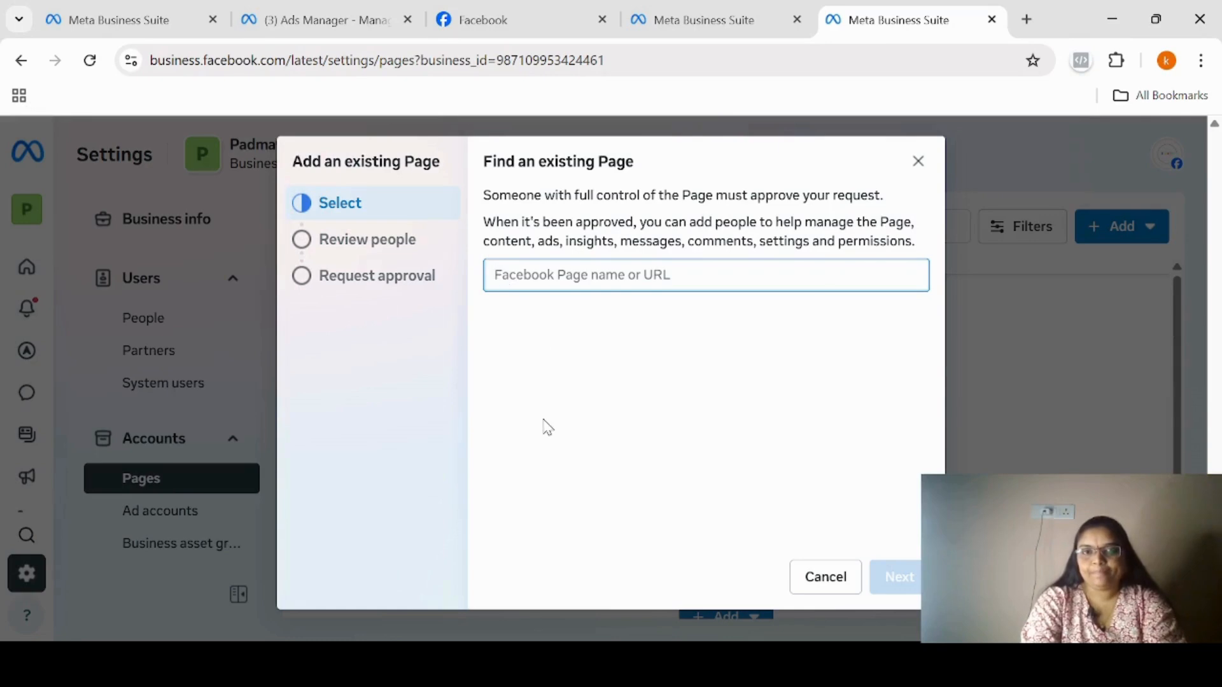
key(ctrl+v)
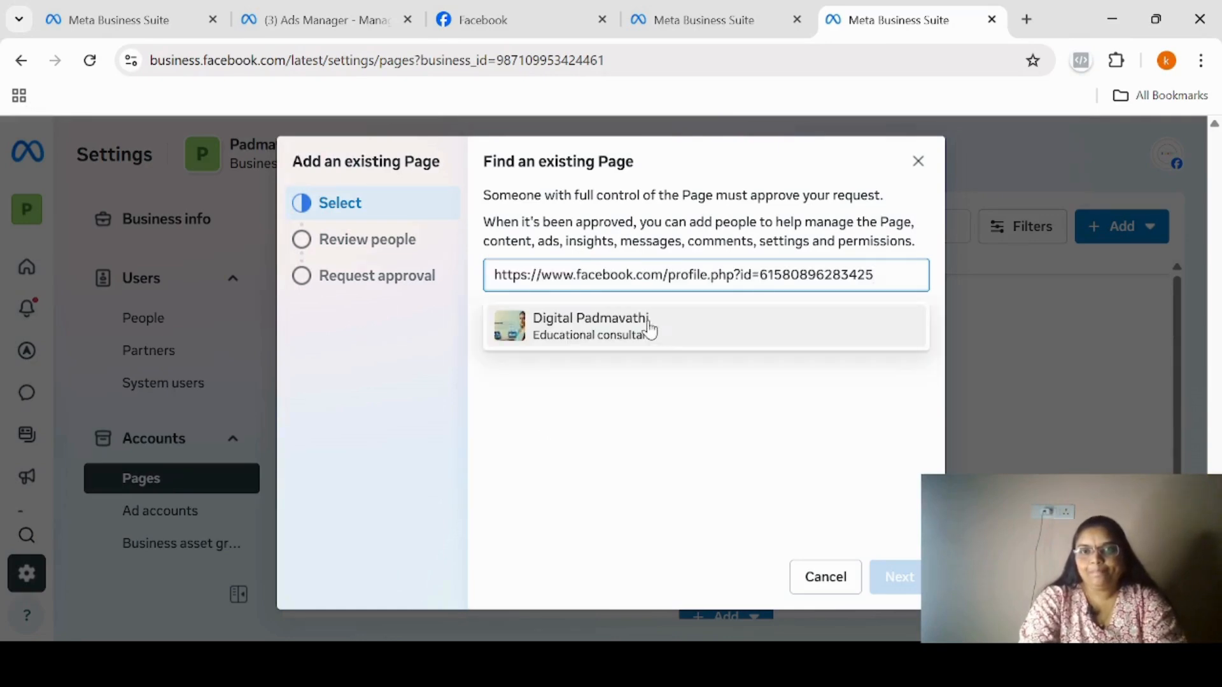
click(650, 329)
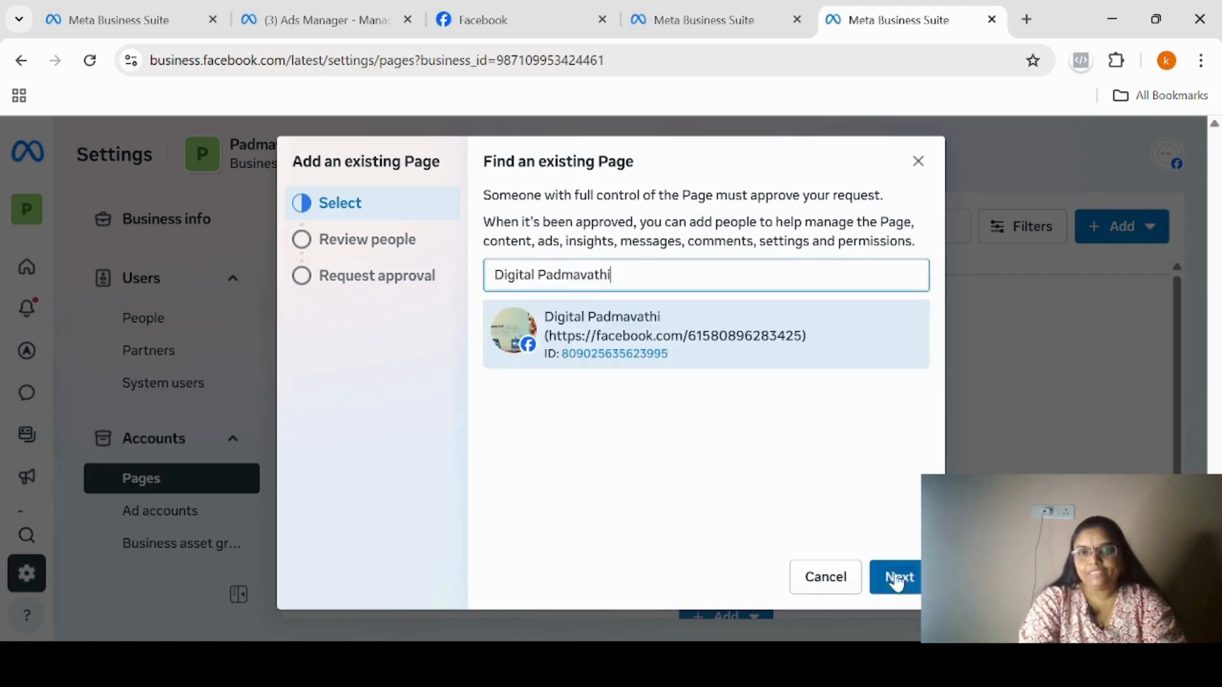
click(899, 577)
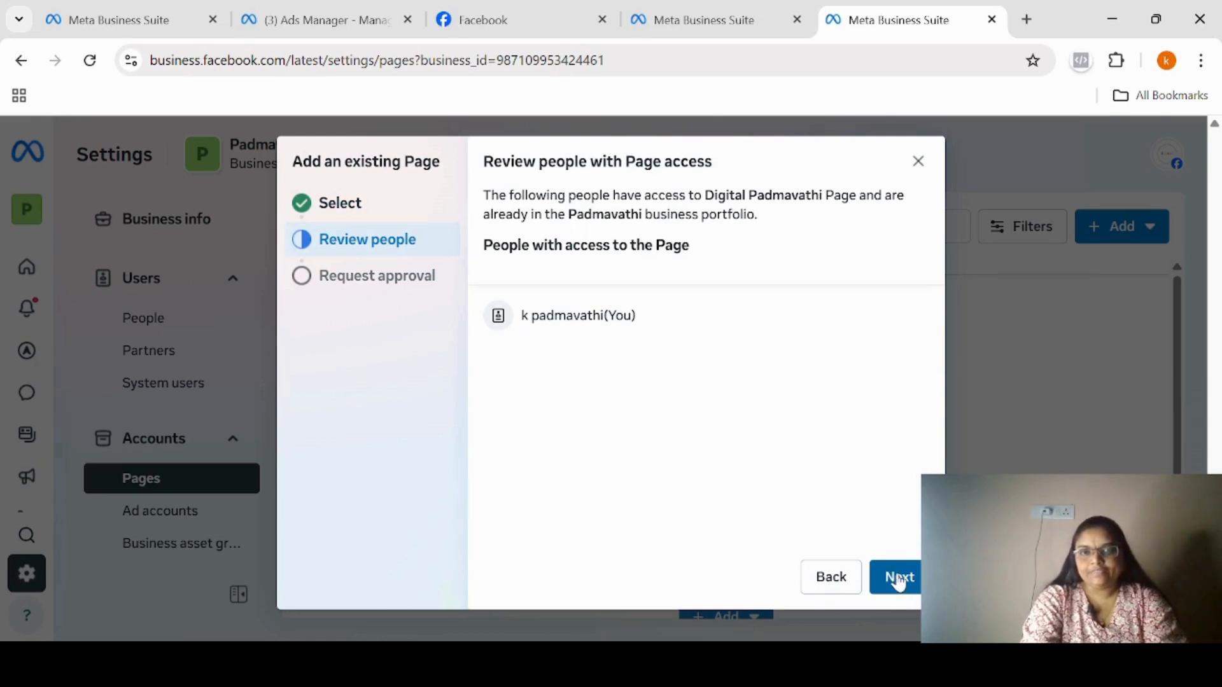
Accept the people with Page access, agree to the Meta terms and finish adding the Page to the business portfolio.
click(898, 580)
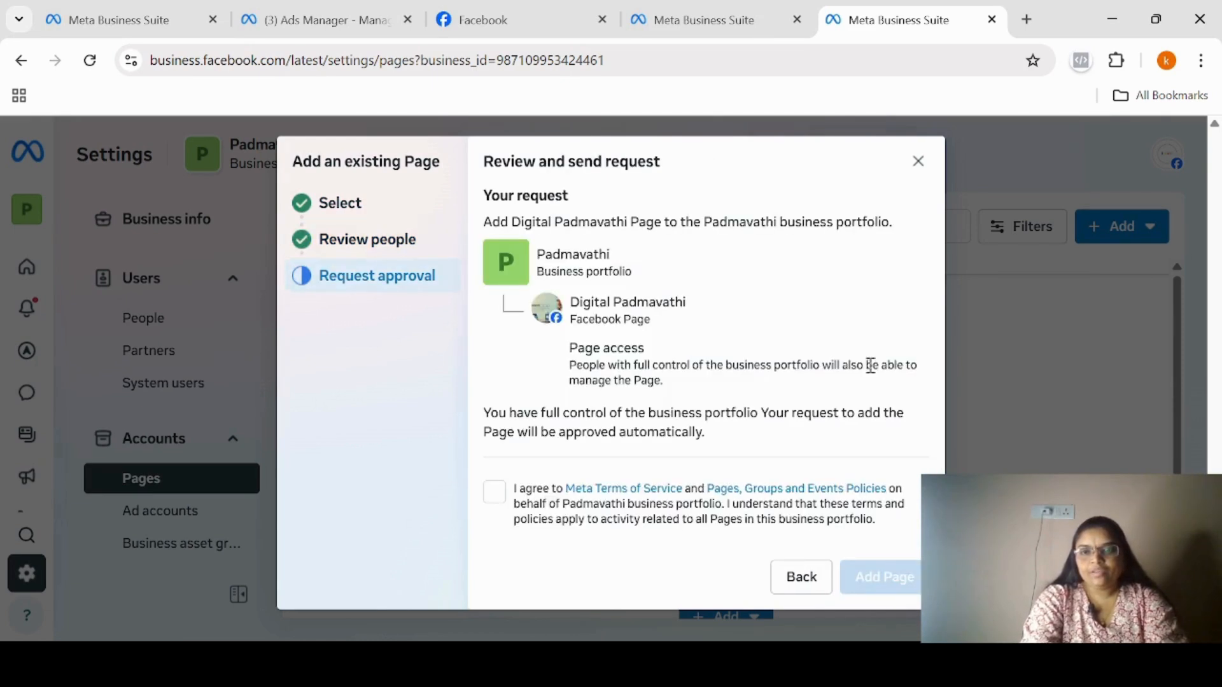
click(496, 492)
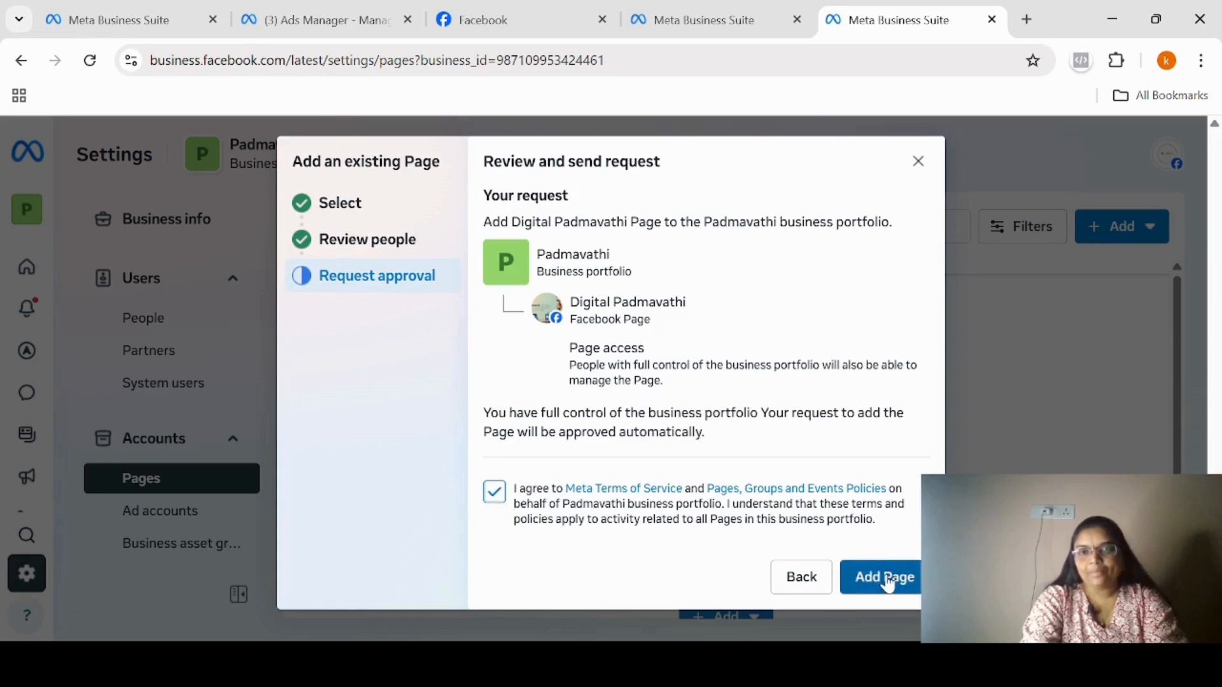
click(888, 583)
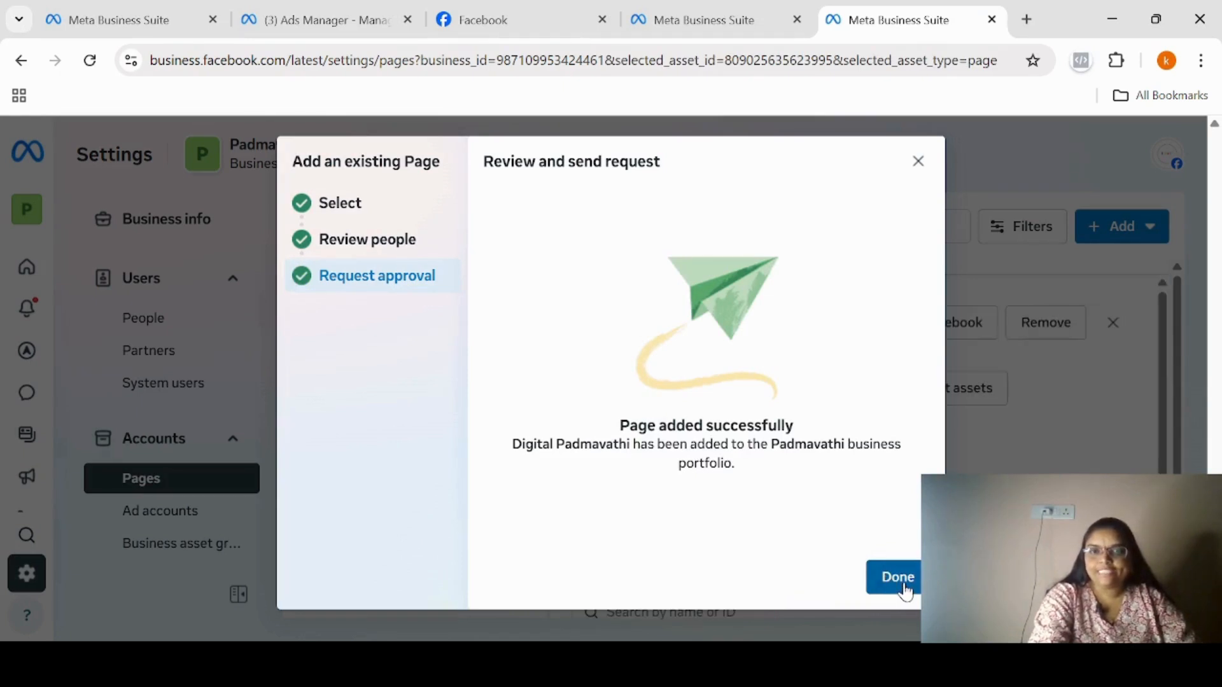
click(897, 578)
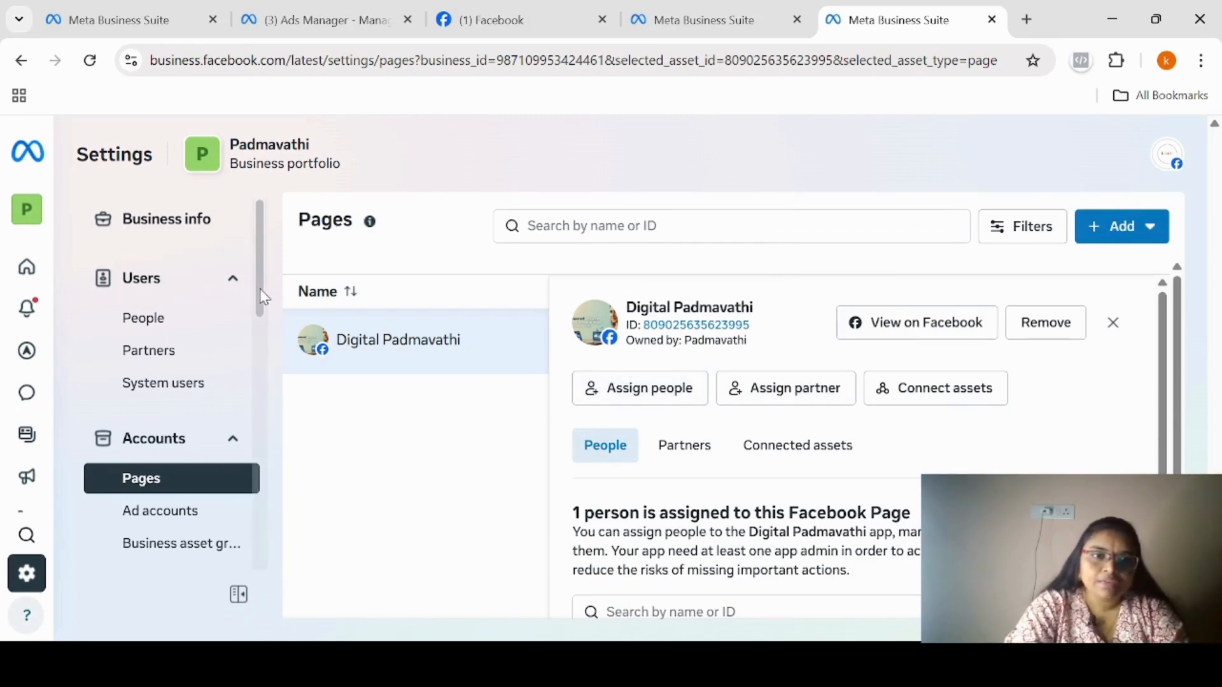
Try to claim an Instagram account for the business portfolio, agreeing to the Instagram terms, and close the claim dialog.
scroll(250, 375, down, 4)
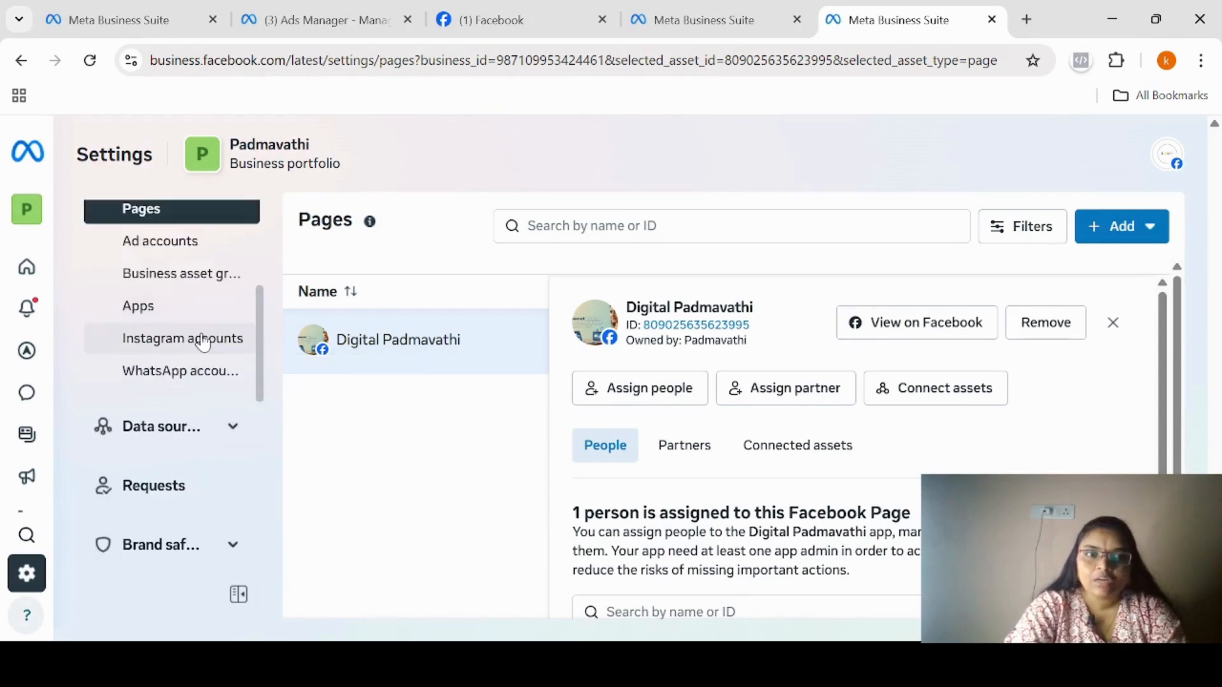
click(203, 342)
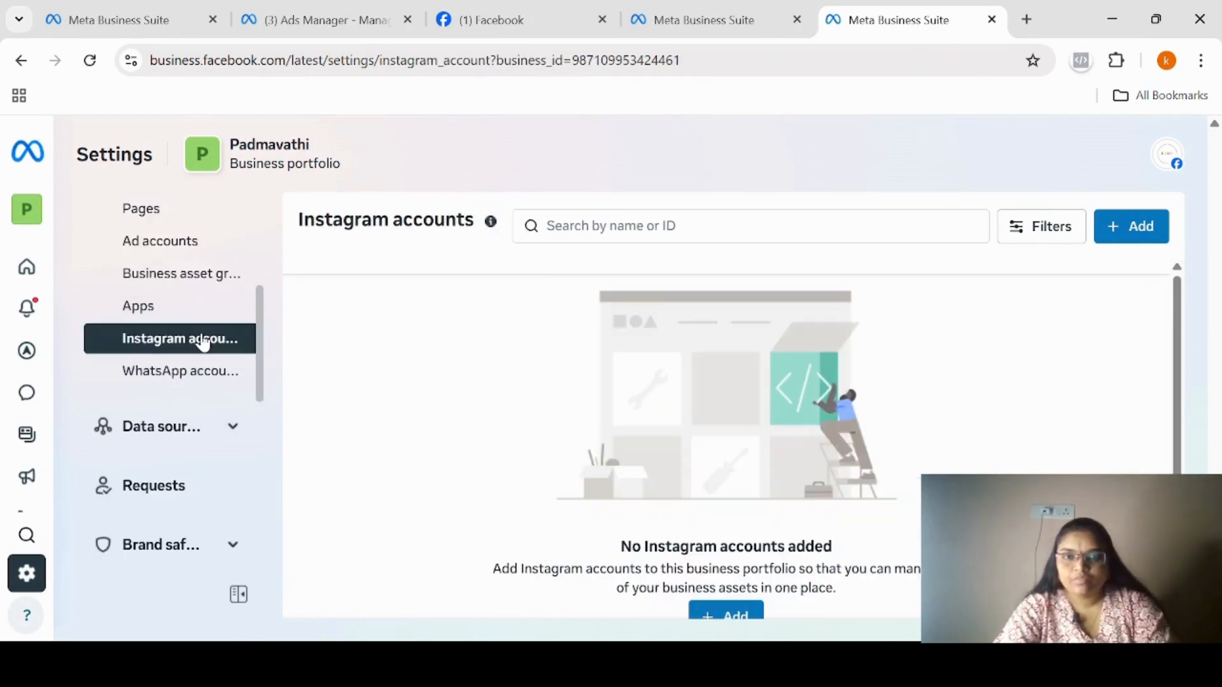
click(1140, 229)
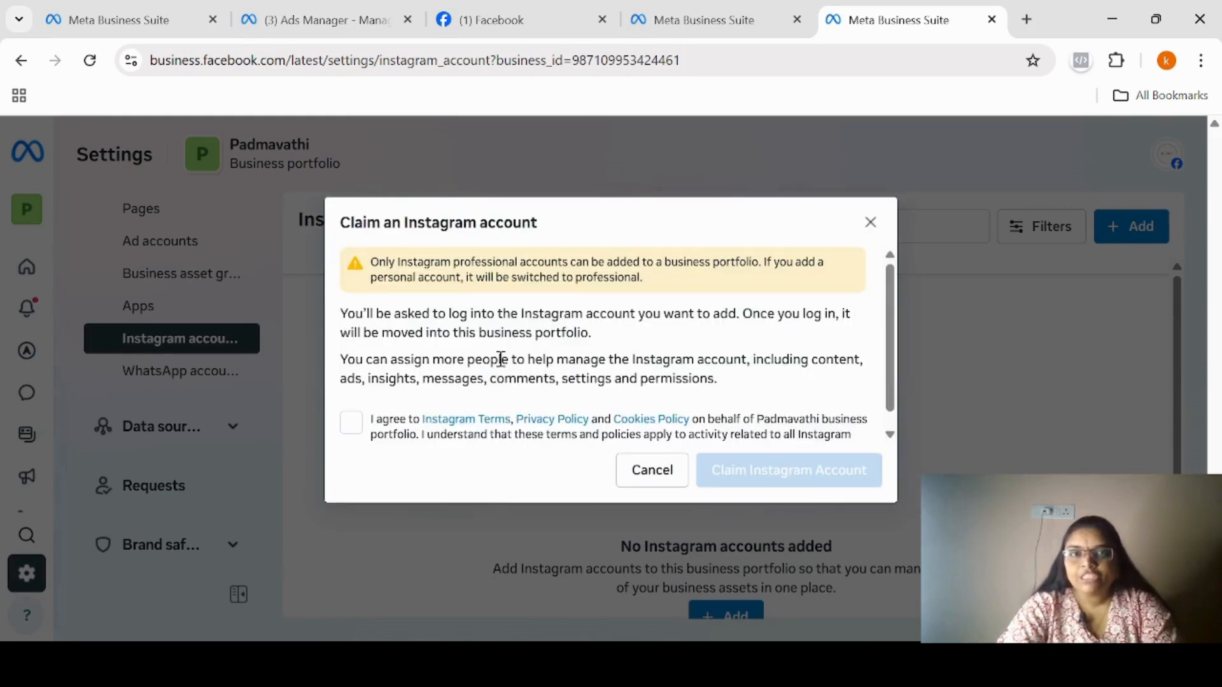
click(352, 424)
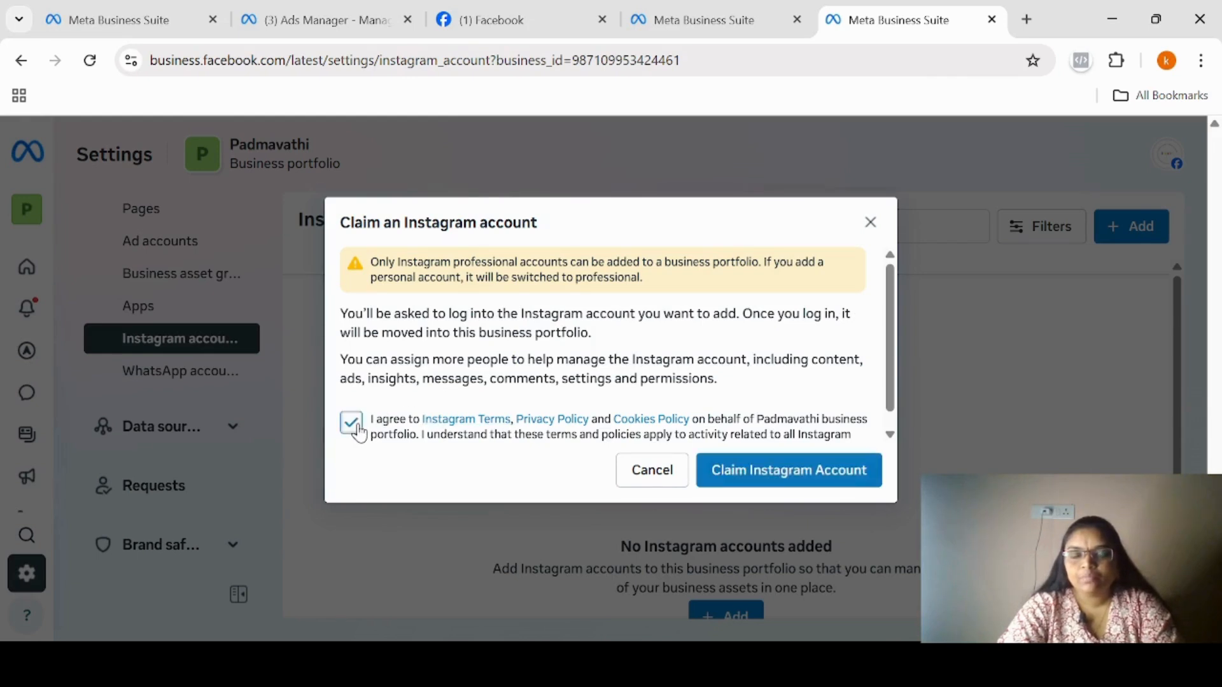
click(755, 482)
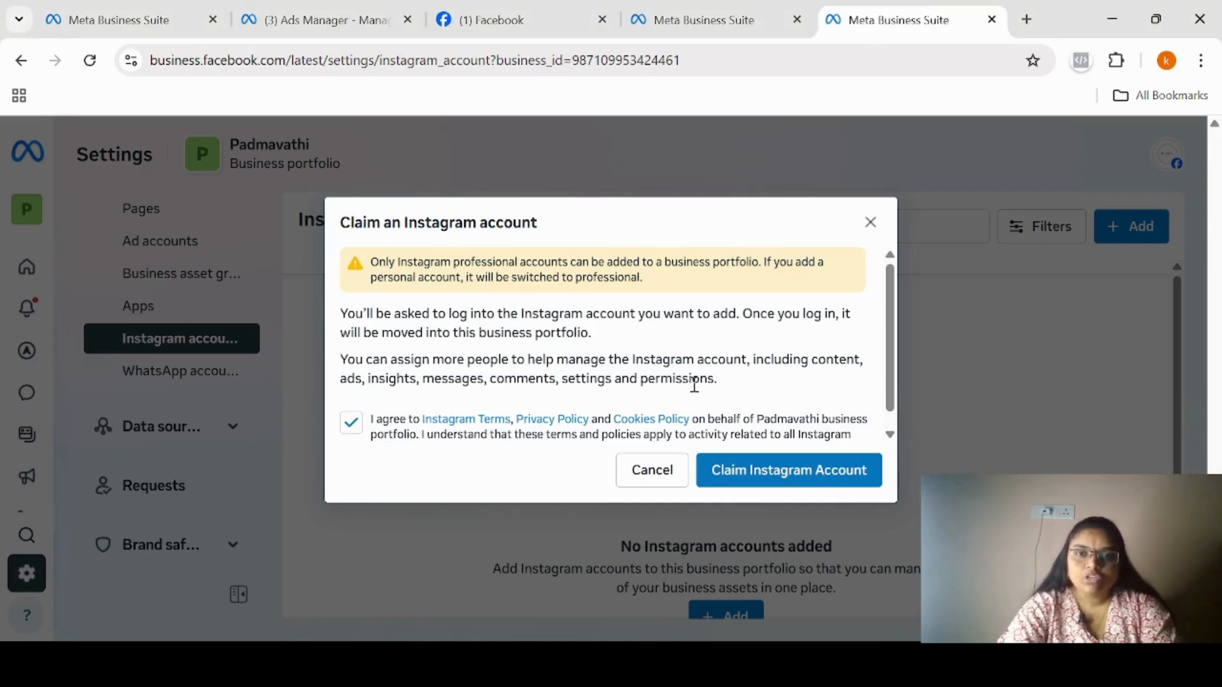
click(867, 224)
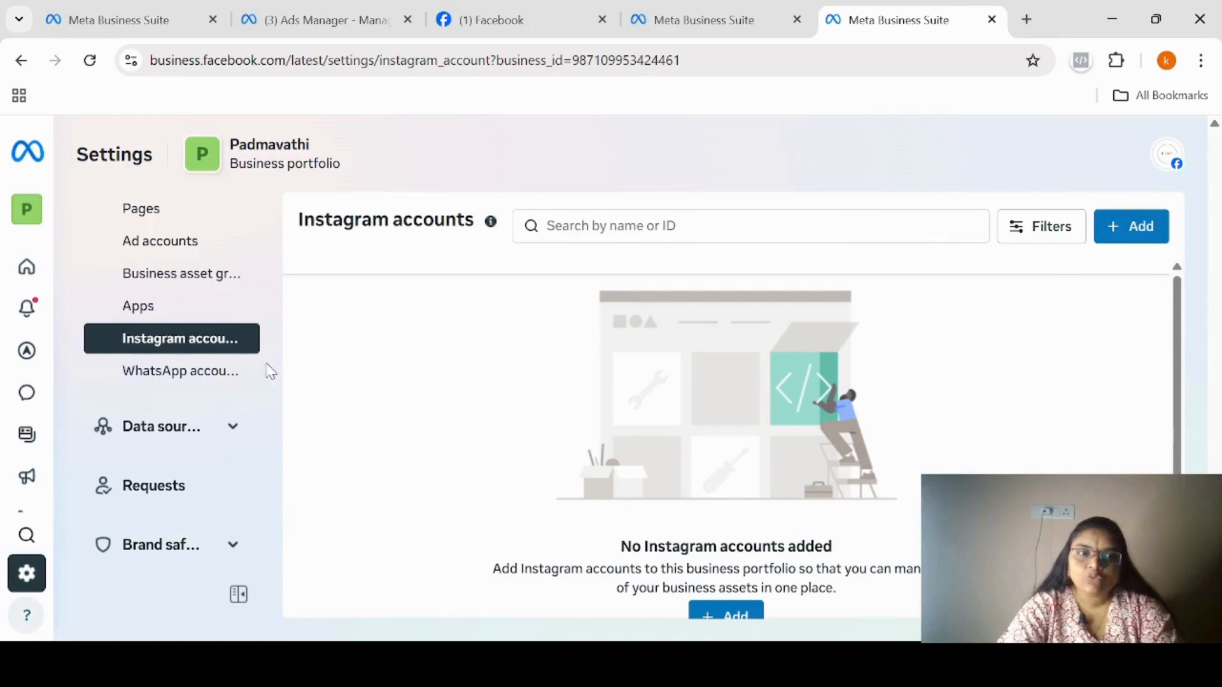
View the options for adding a WhatsApp account to the business portfolio and close them without choosing one.
click(197, 372)
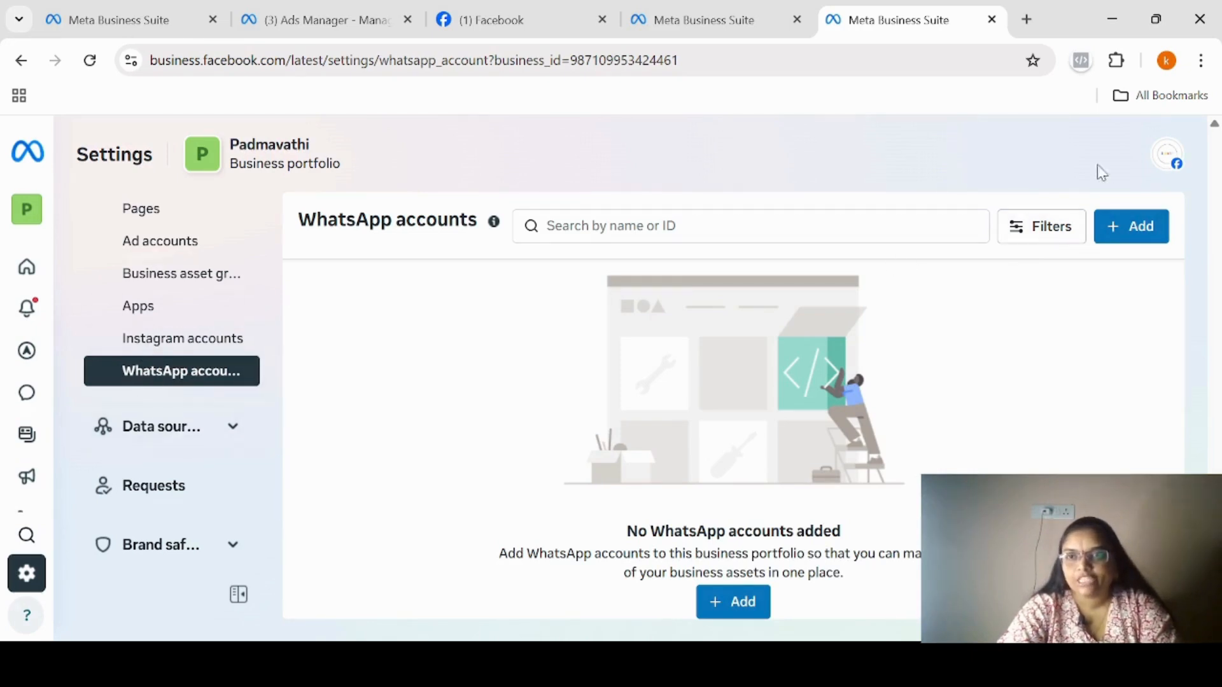
click(1137, 241)
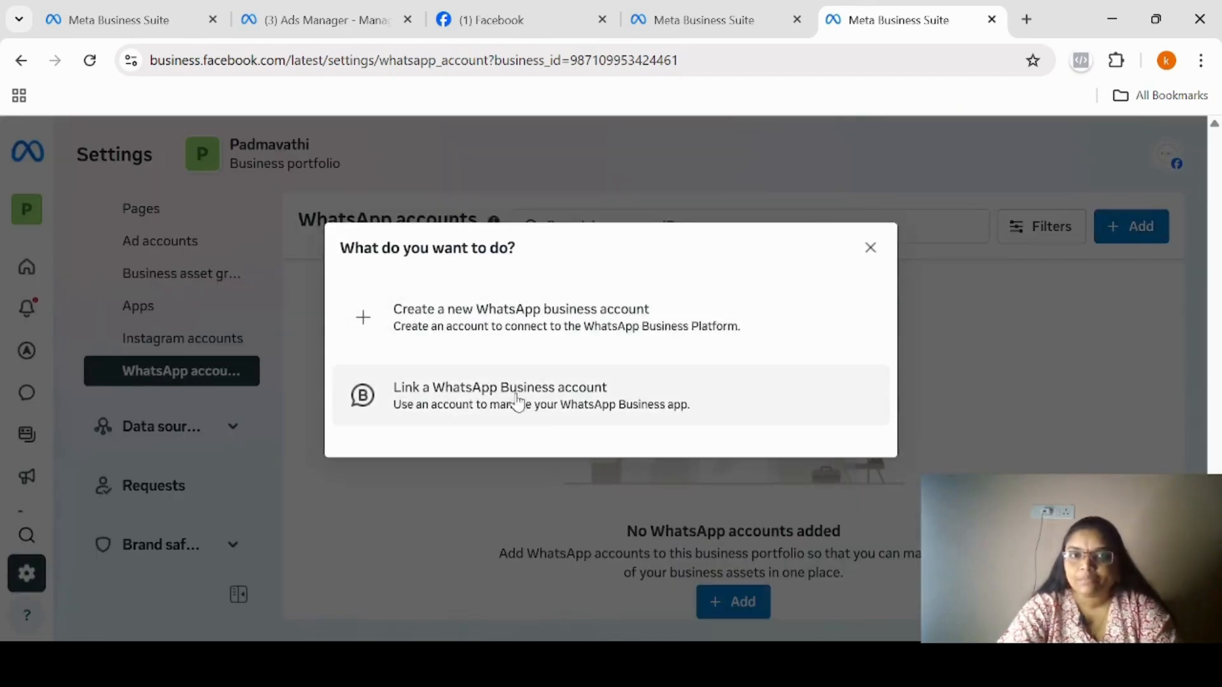
click(870, 249)
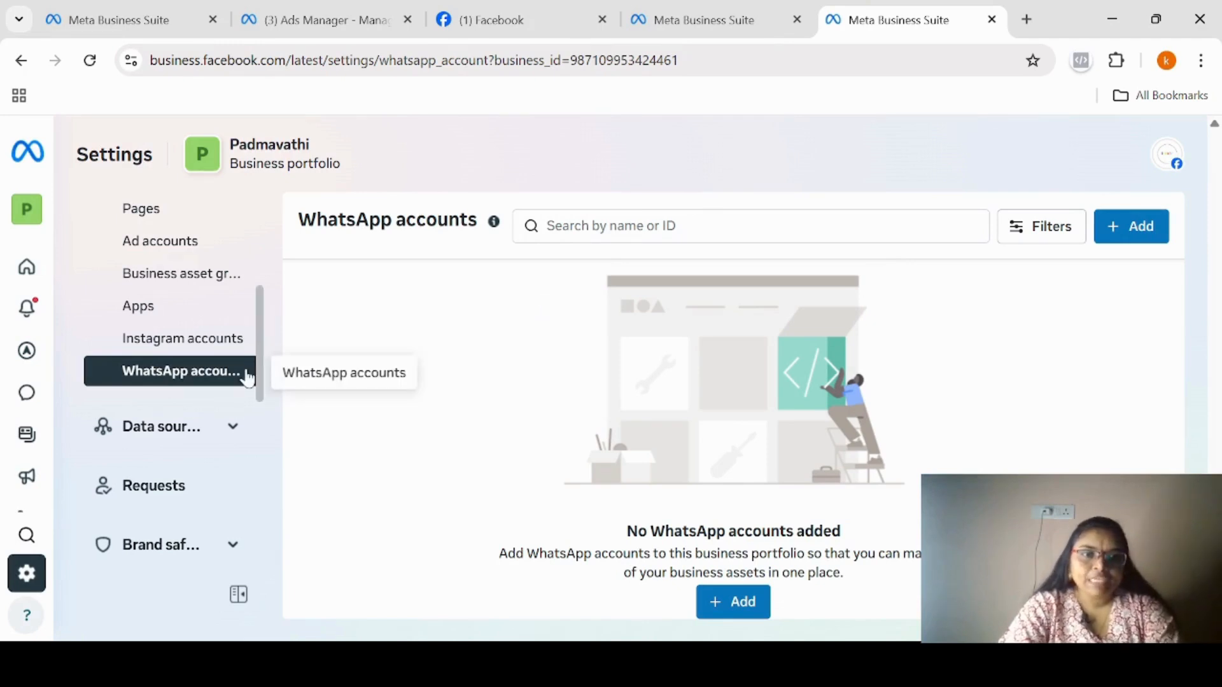
Review the portfolio's business info, including business details, verification status, history, ad account creation limit and primary location.
drag(265, 347, 264, 248)
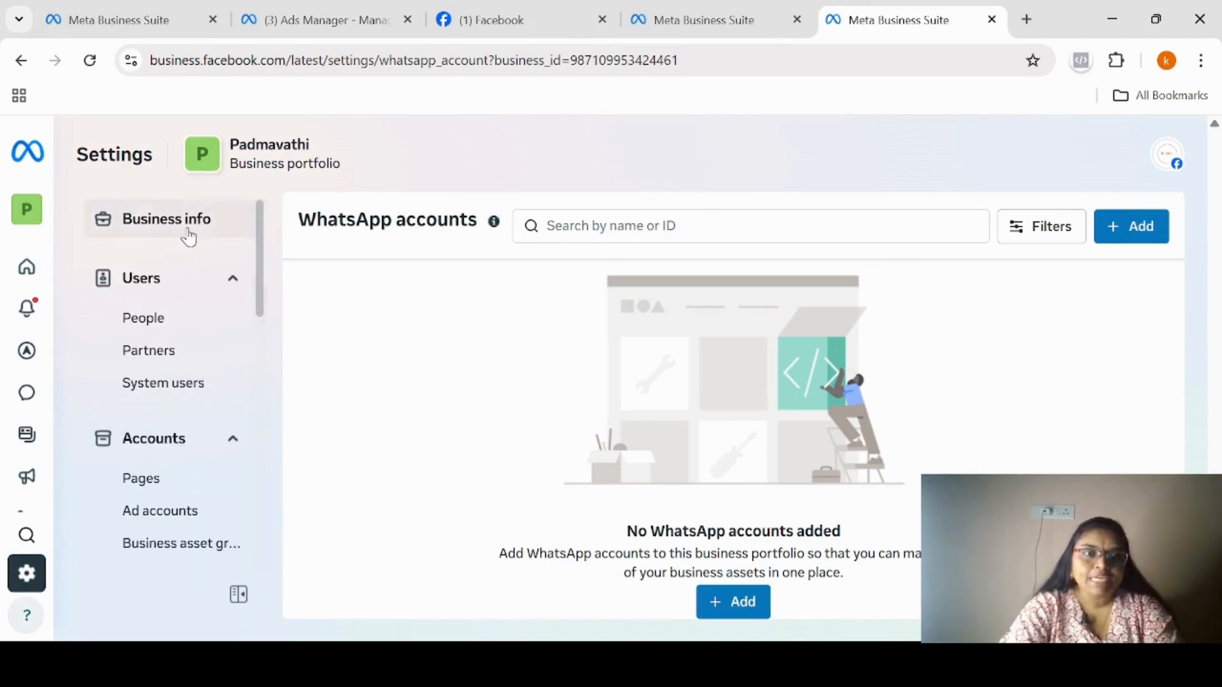
click(189, 237)
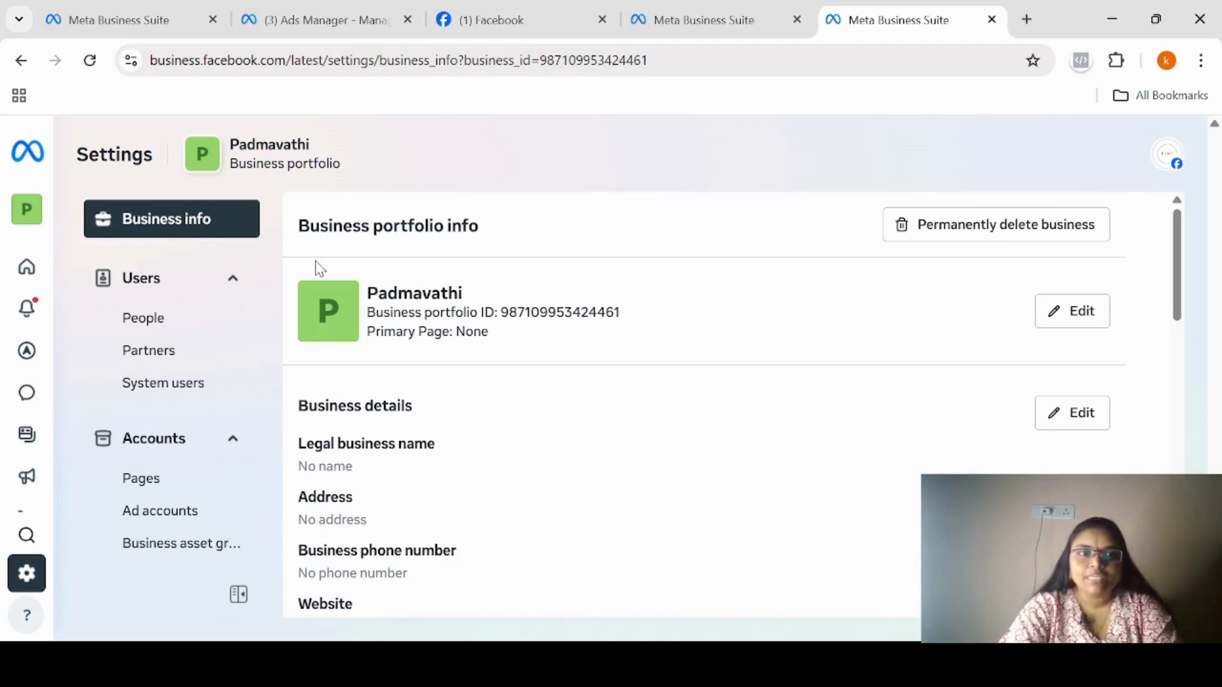
mouse_move(29, 210)
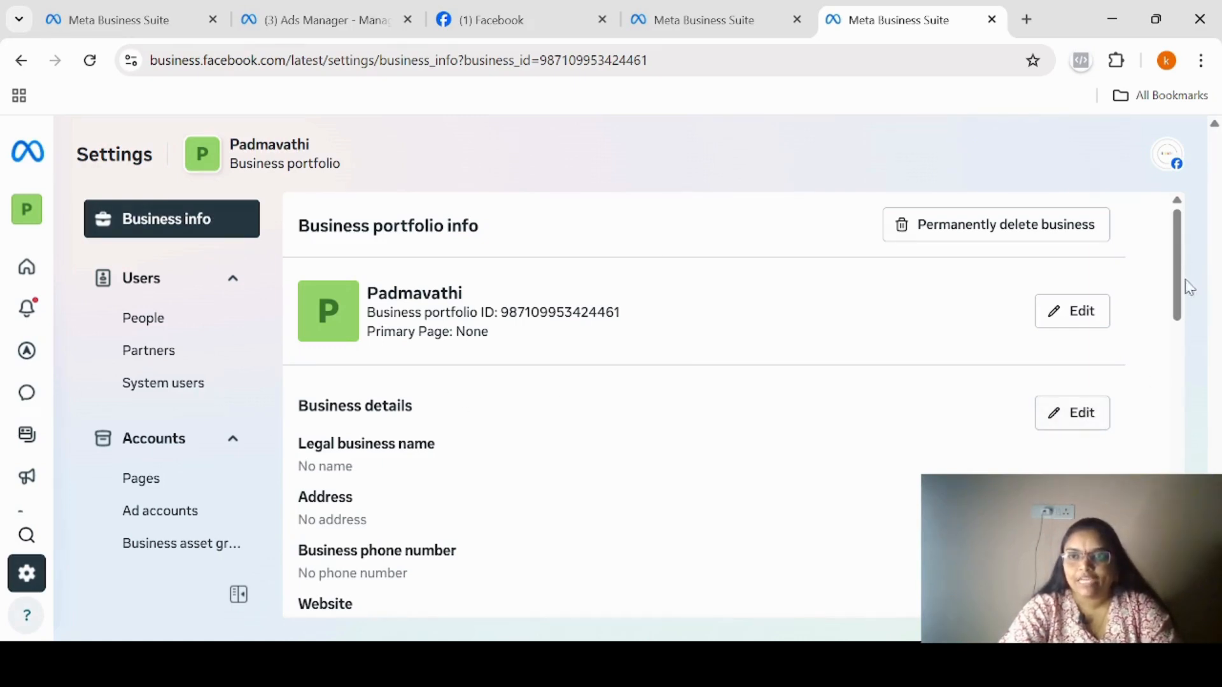
drag(1176, 295, 1173, 326)
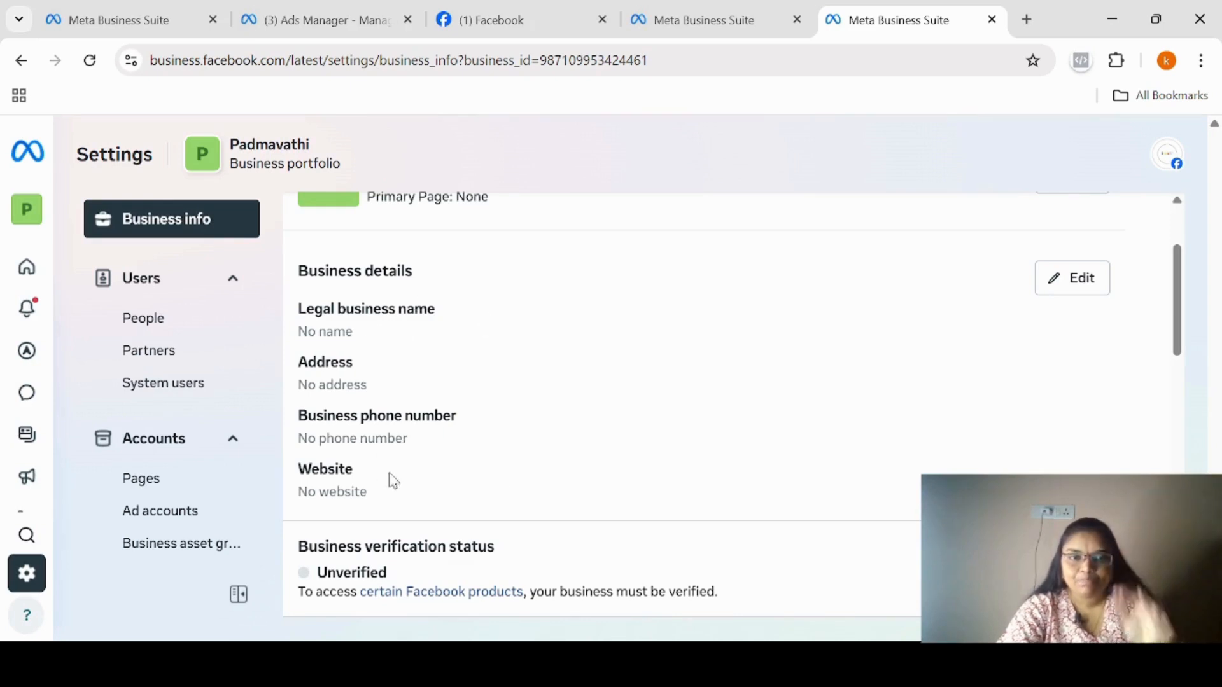
drag(1177, 344, 1175, 403)
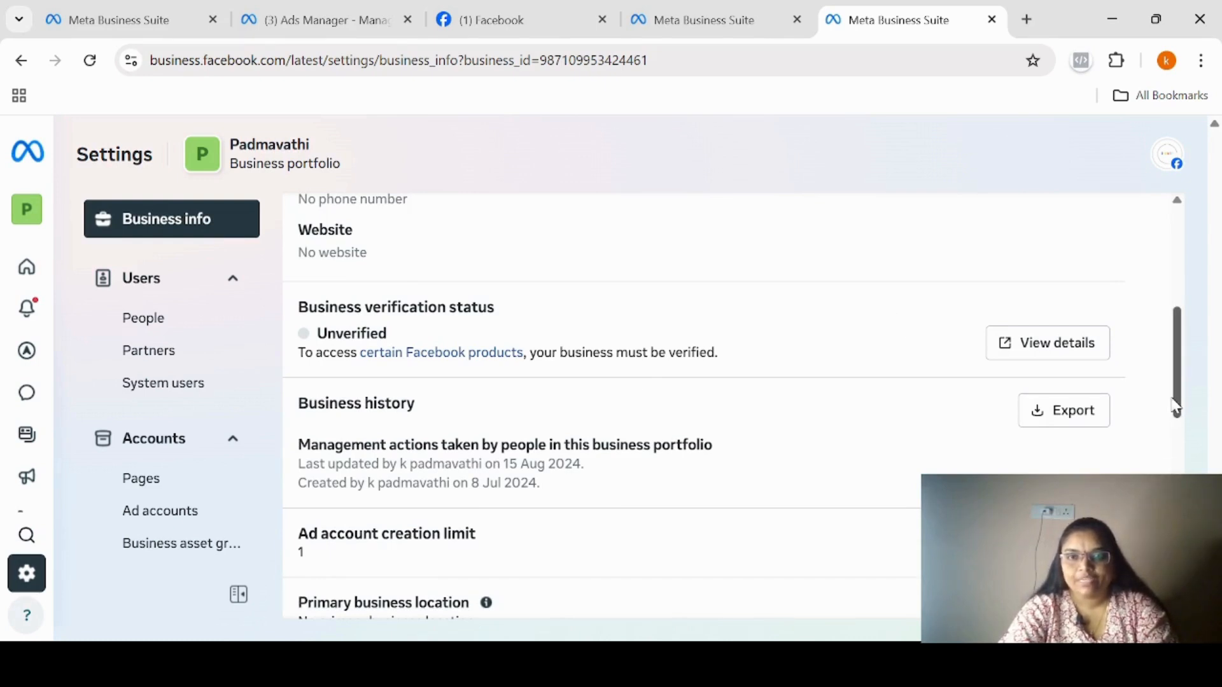
drag(1177, 412, 1177, 434)
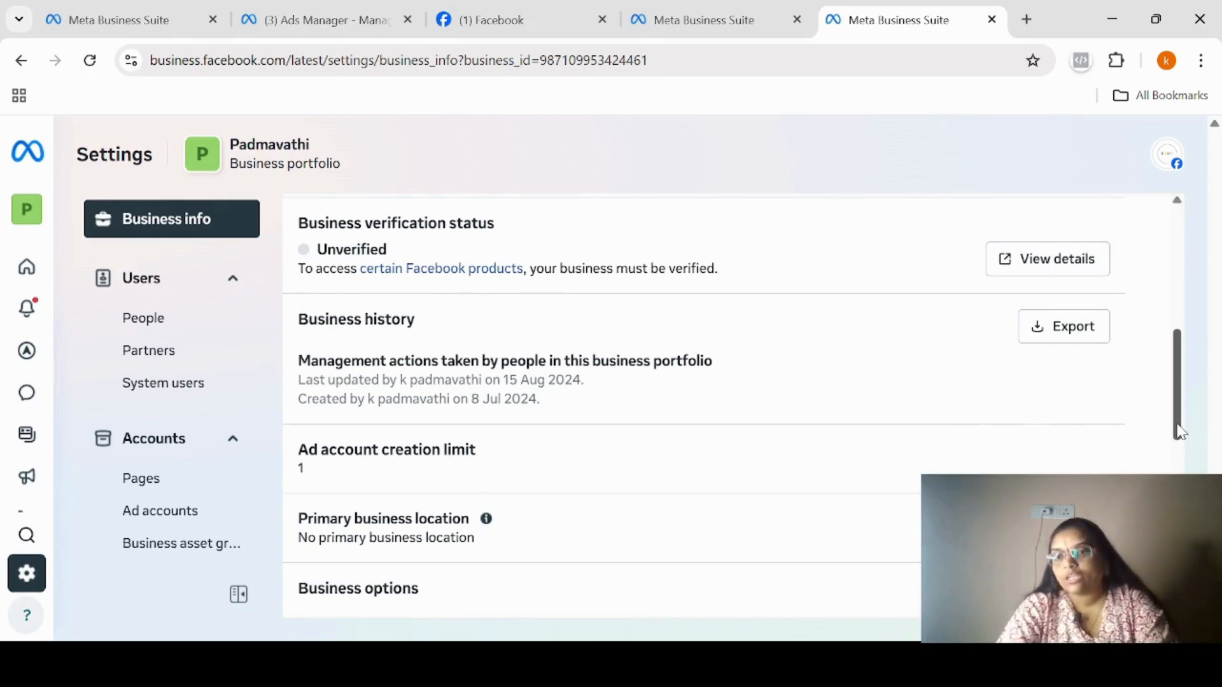
drag(1177, 433, 1179, 450)
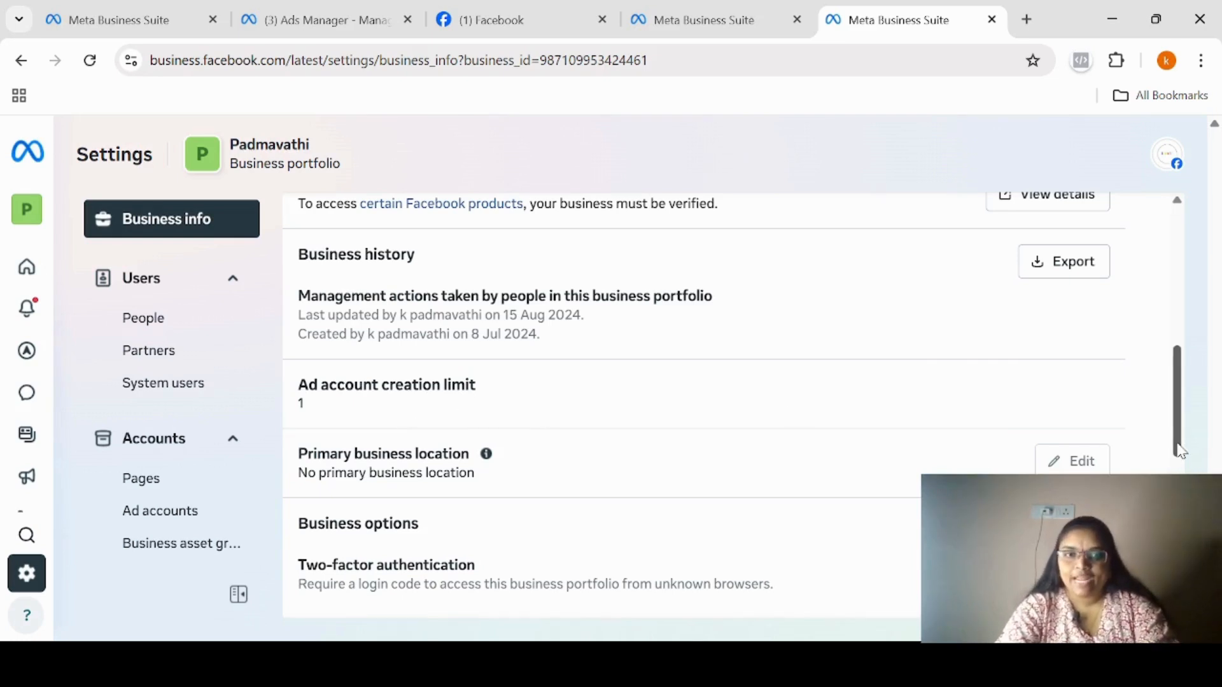
Choose Admins only for the two-factor authentication requirement in the portfolio's business options.
drag(1181, 450, 1180, 509)
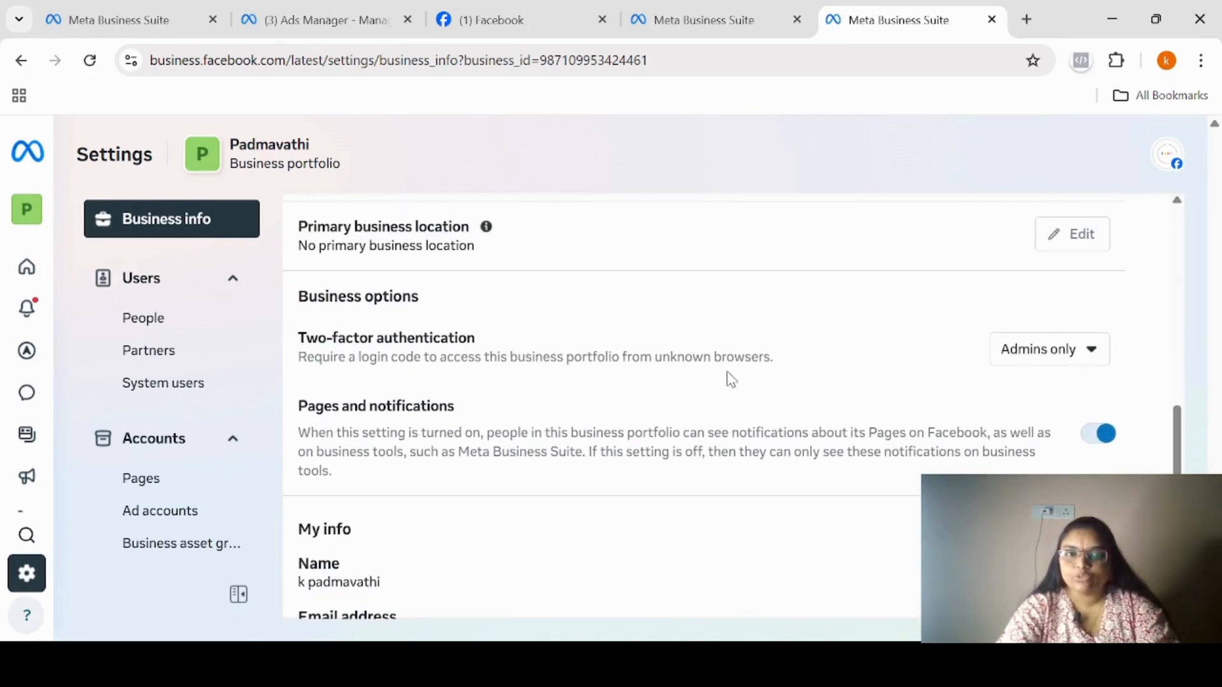
click(1093, 354)
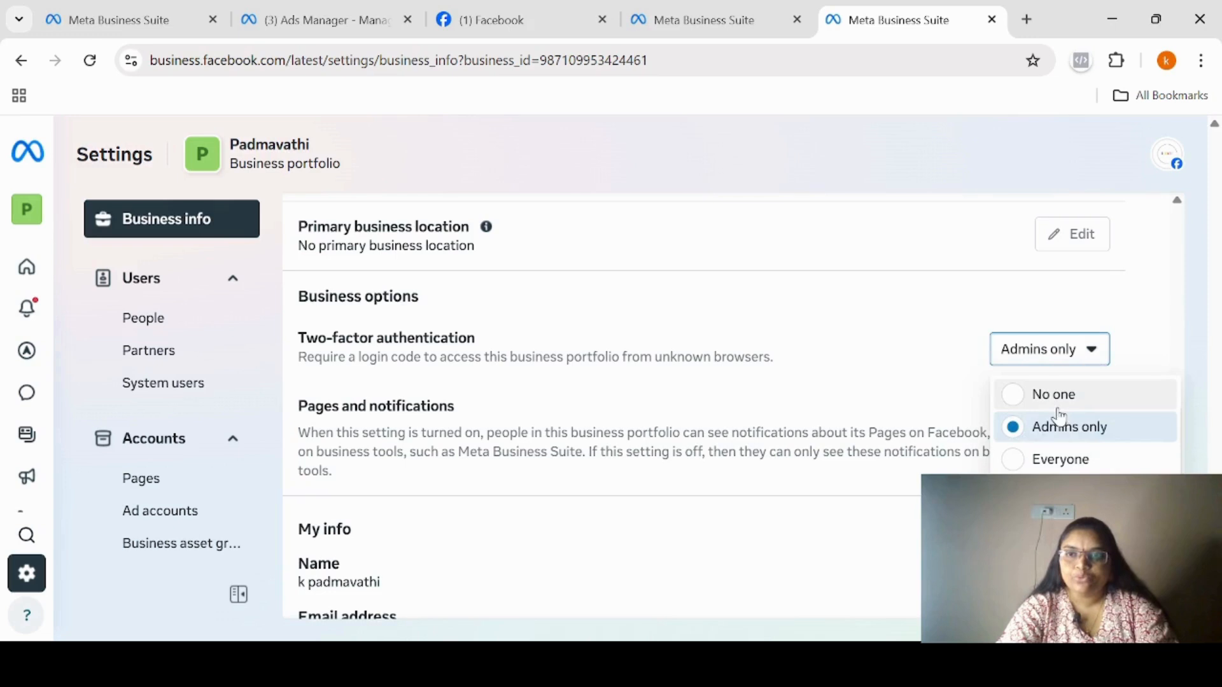
click(1050, 435)
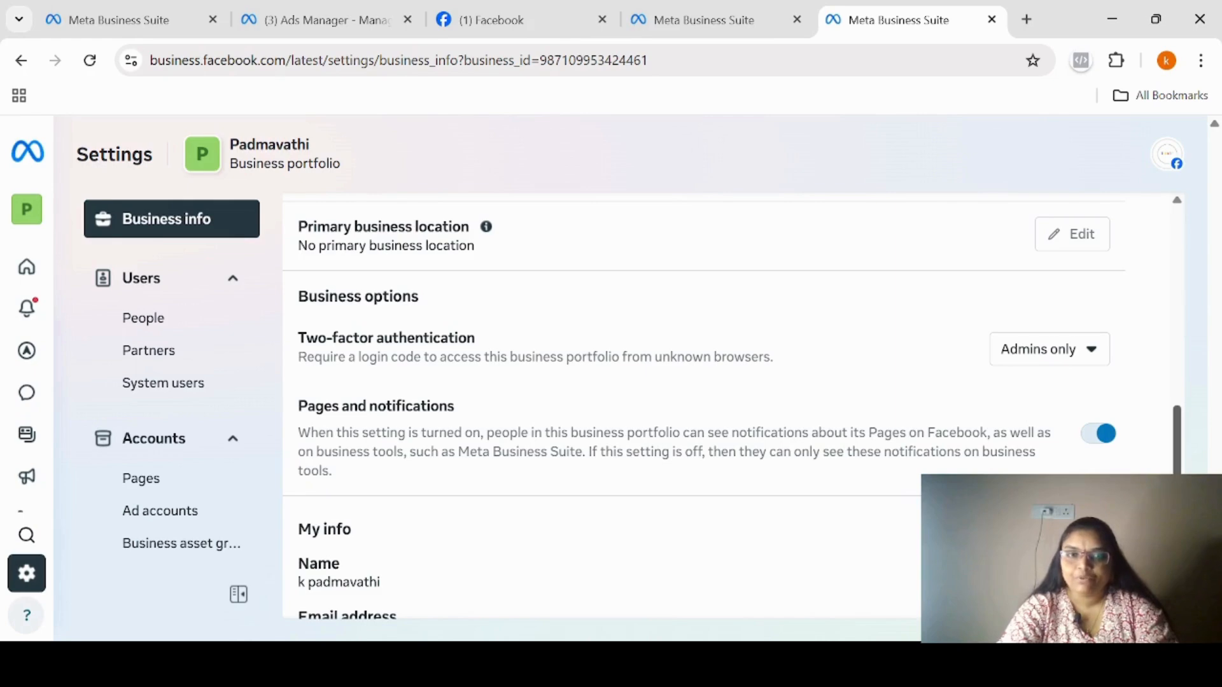
Examine the My info part of the business info, covering email confirmation, business notifications and security, and return to the portfolio overview.
scroll(1149, 449, down, 2)
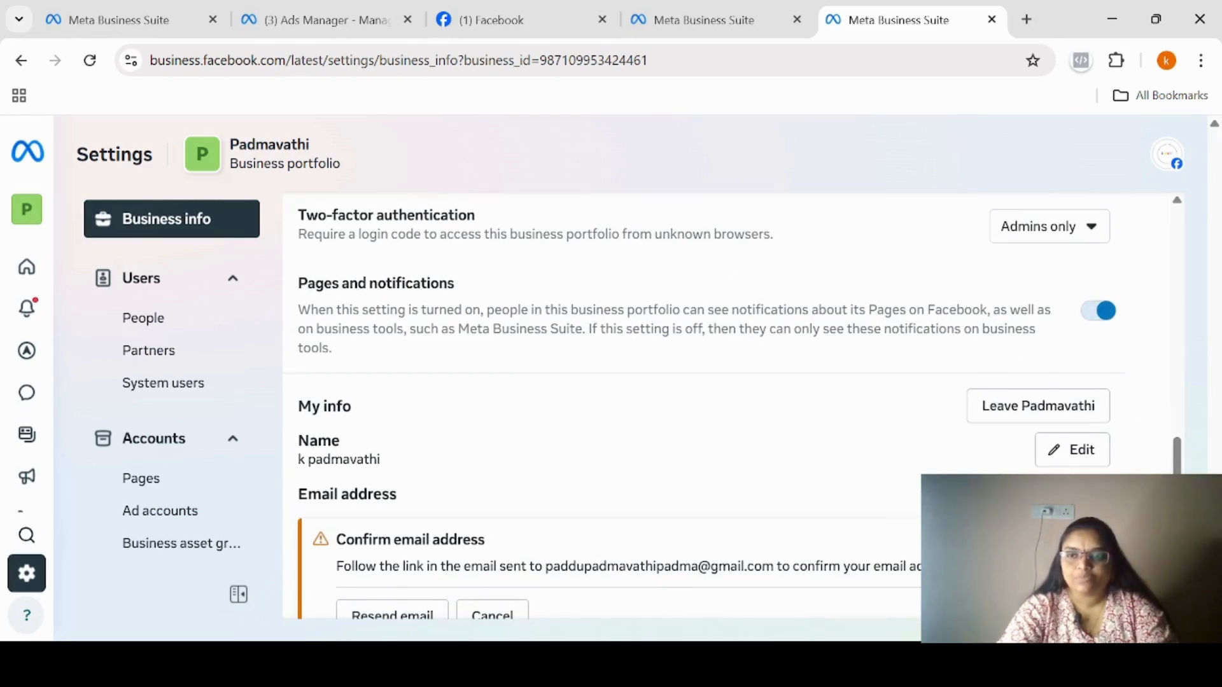
scroll(731, 407, down, 3)
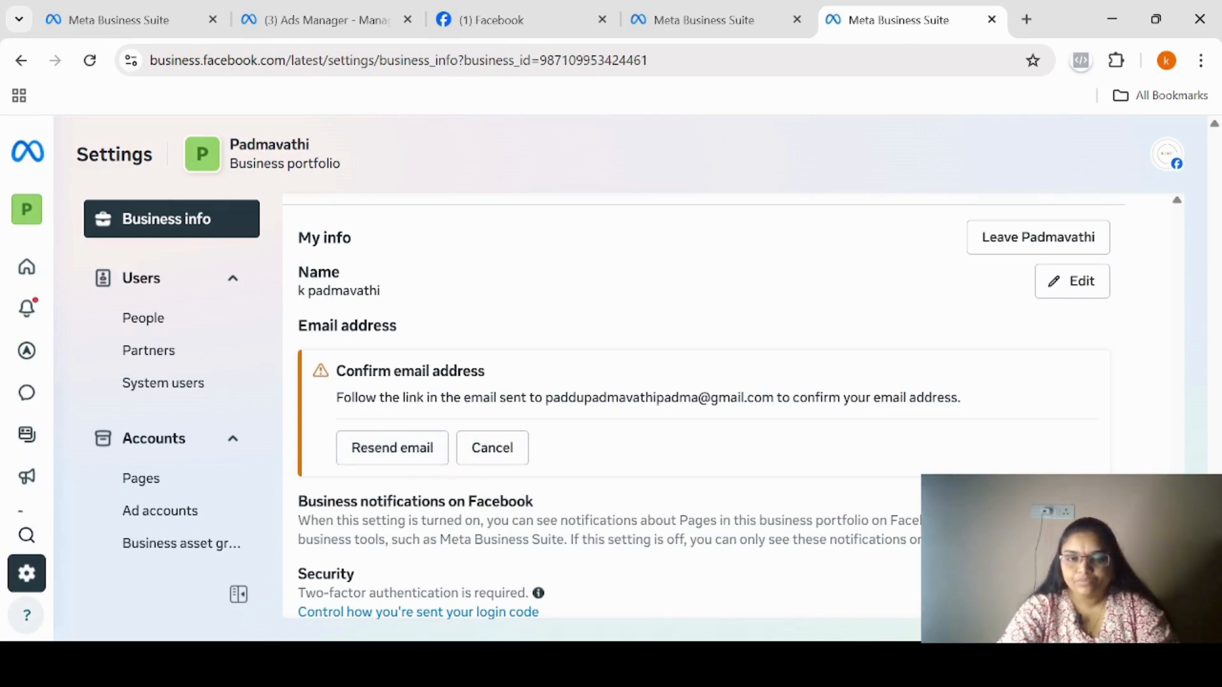
scroll(777, 526, down, 1)
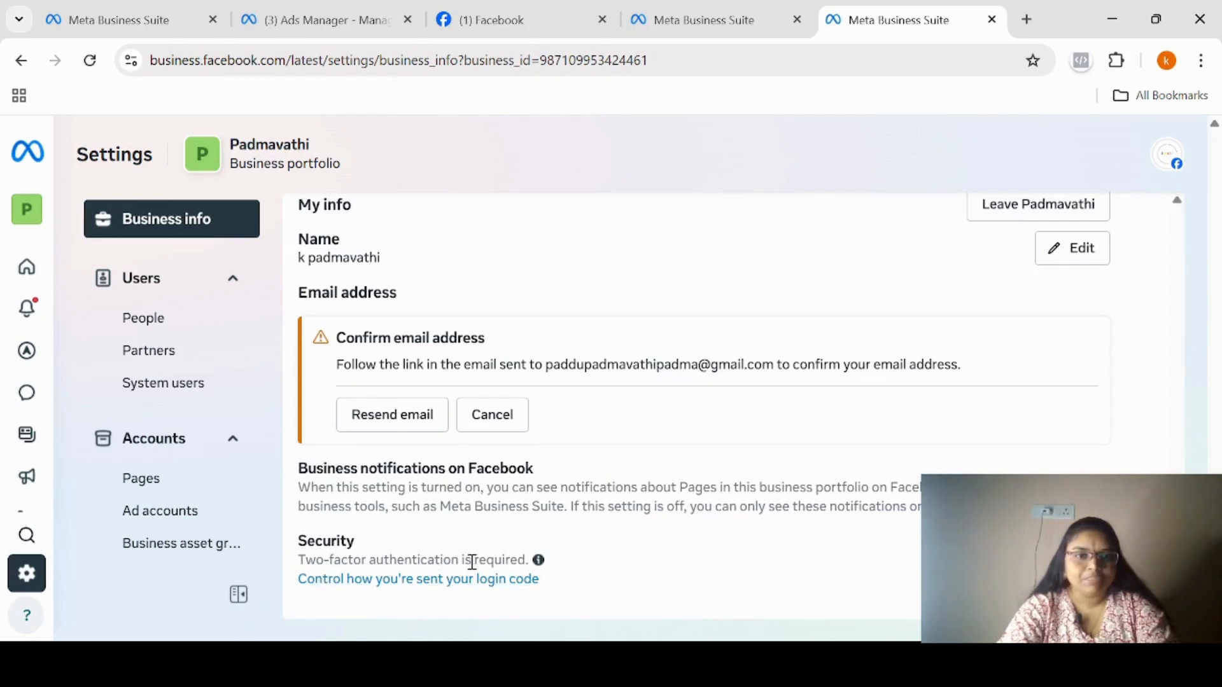
drag(1177, 502, 1176, 283)
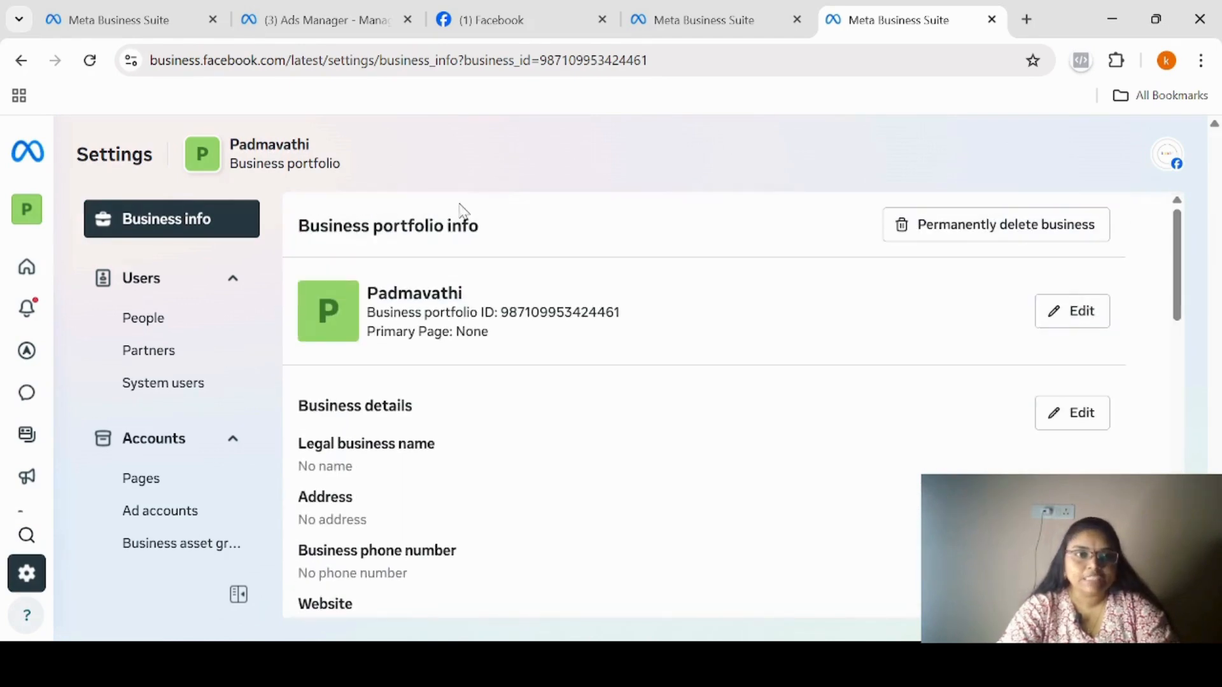
Switch to the IIDMA business portfolio and view its business info for comparison.
mouse_move(29, 211)
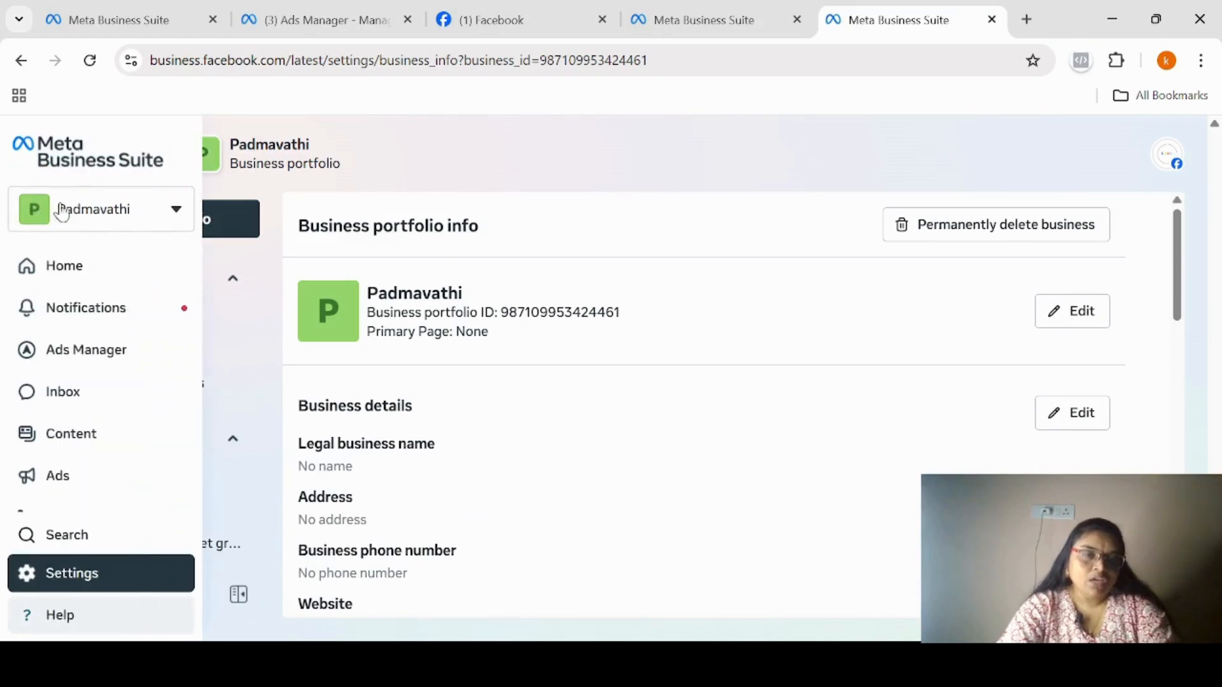
click(177, 216)
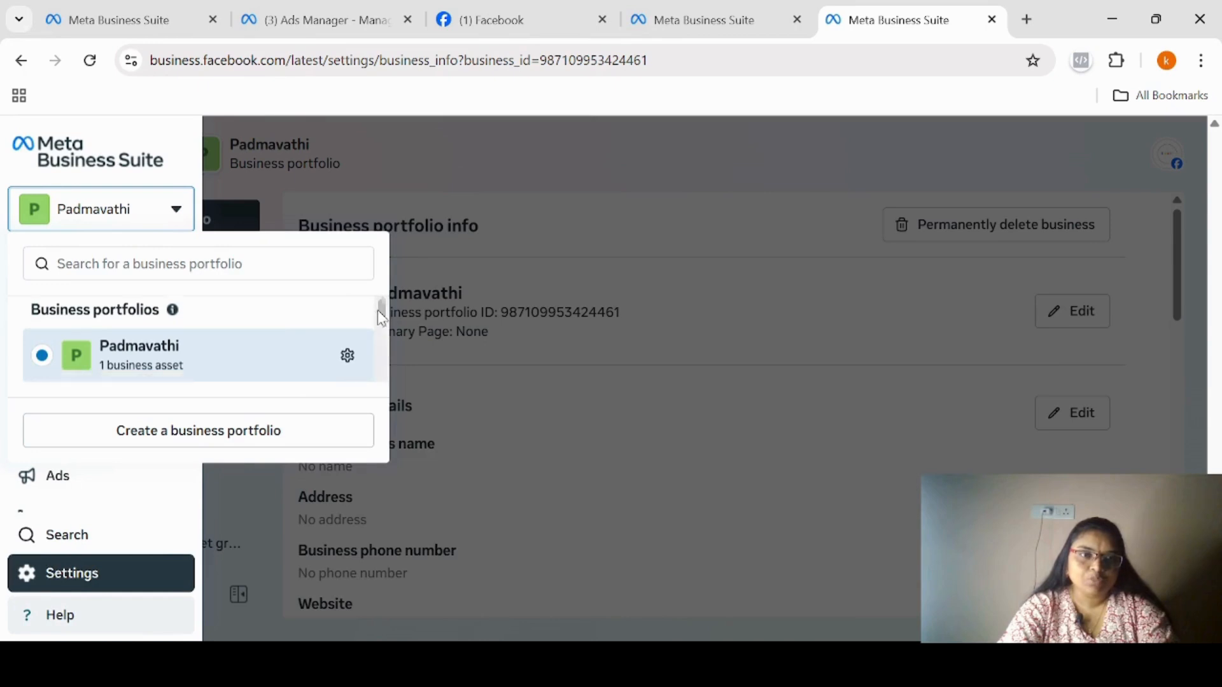
scroll(377, 310, down, 1)
click(173, 356)
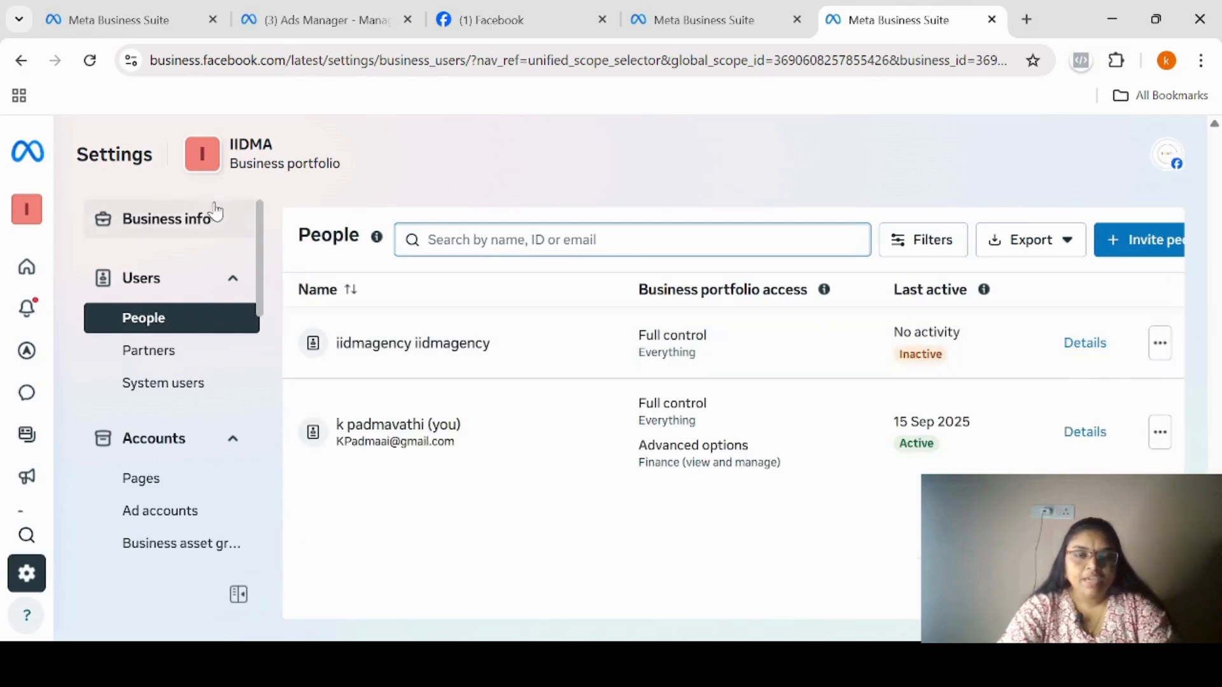
click(205, 232)
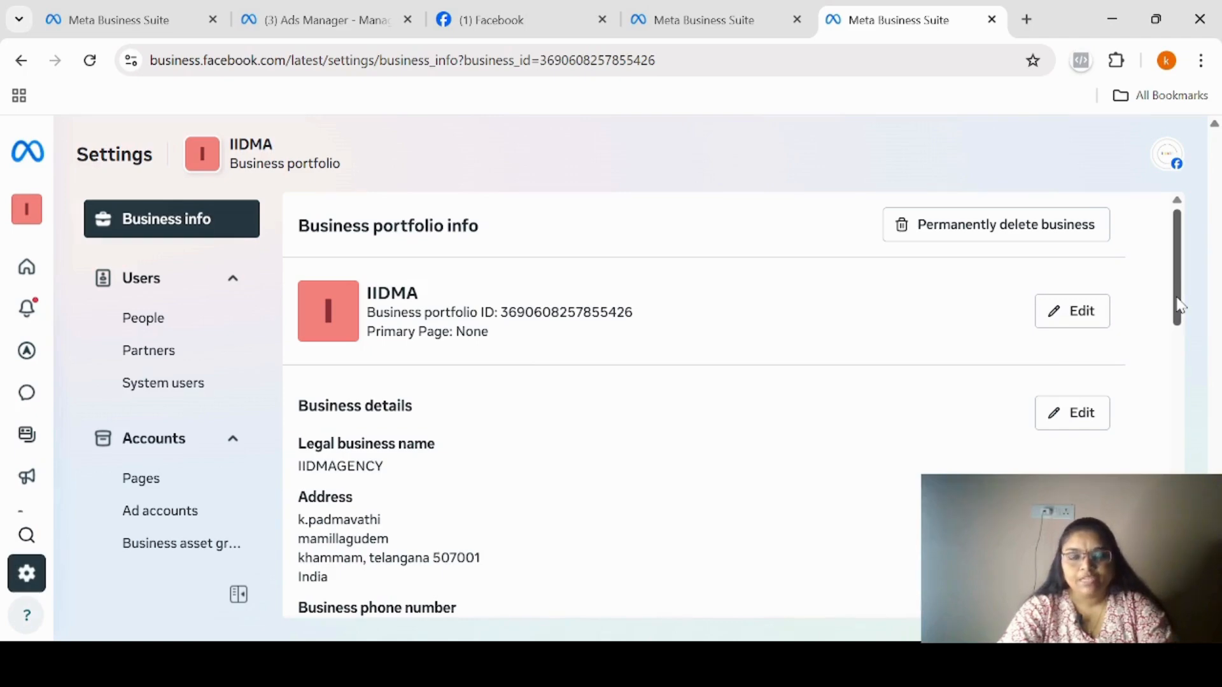
drag(1177, 306, 1160, 135)
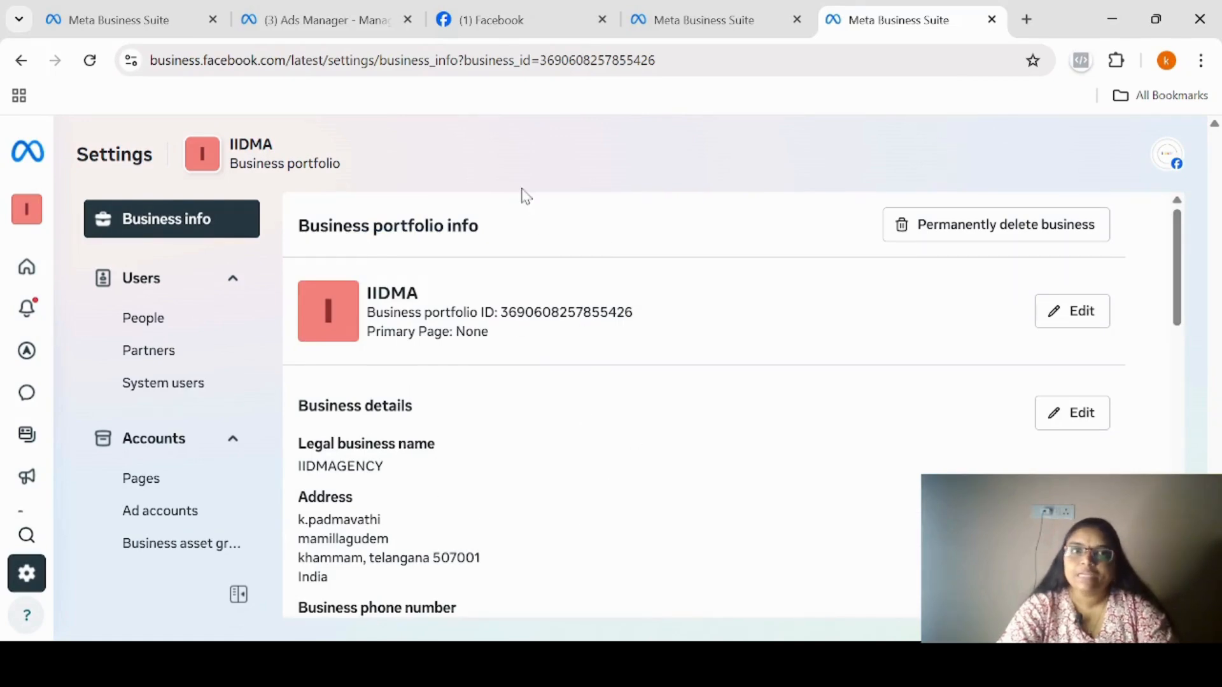
Switch from the IIDMA portfolio back to the new business portfolio's settings.
mouse_move(26, 210)
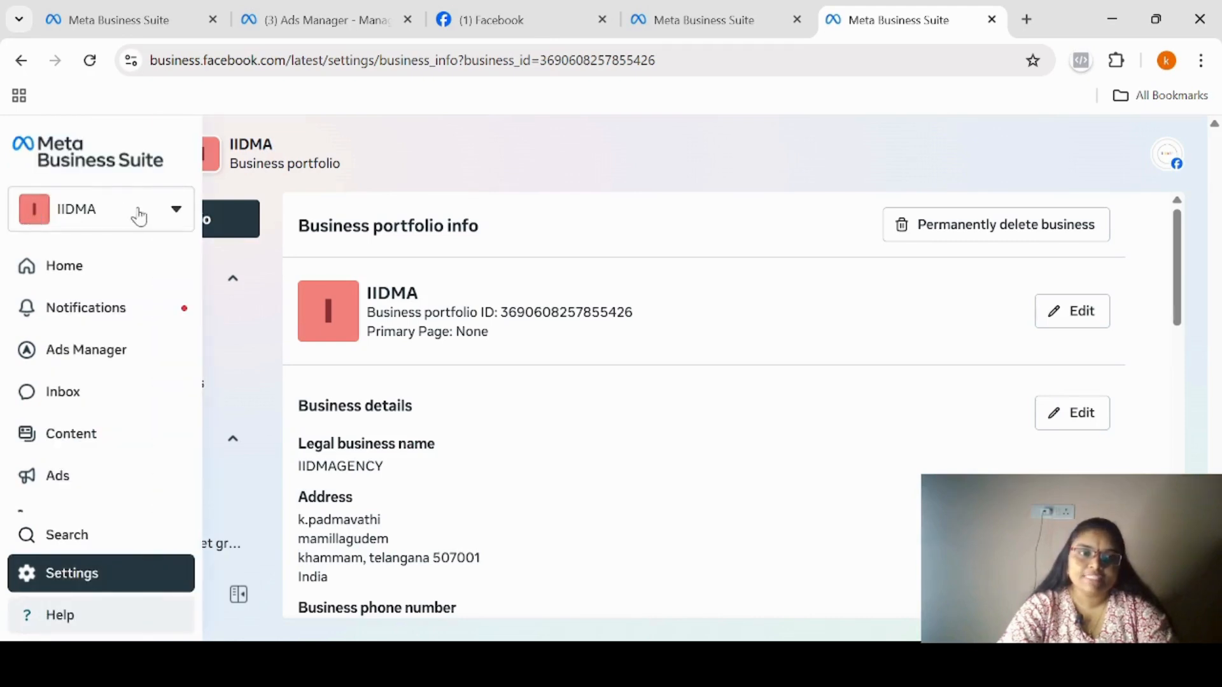
click(175, 212)
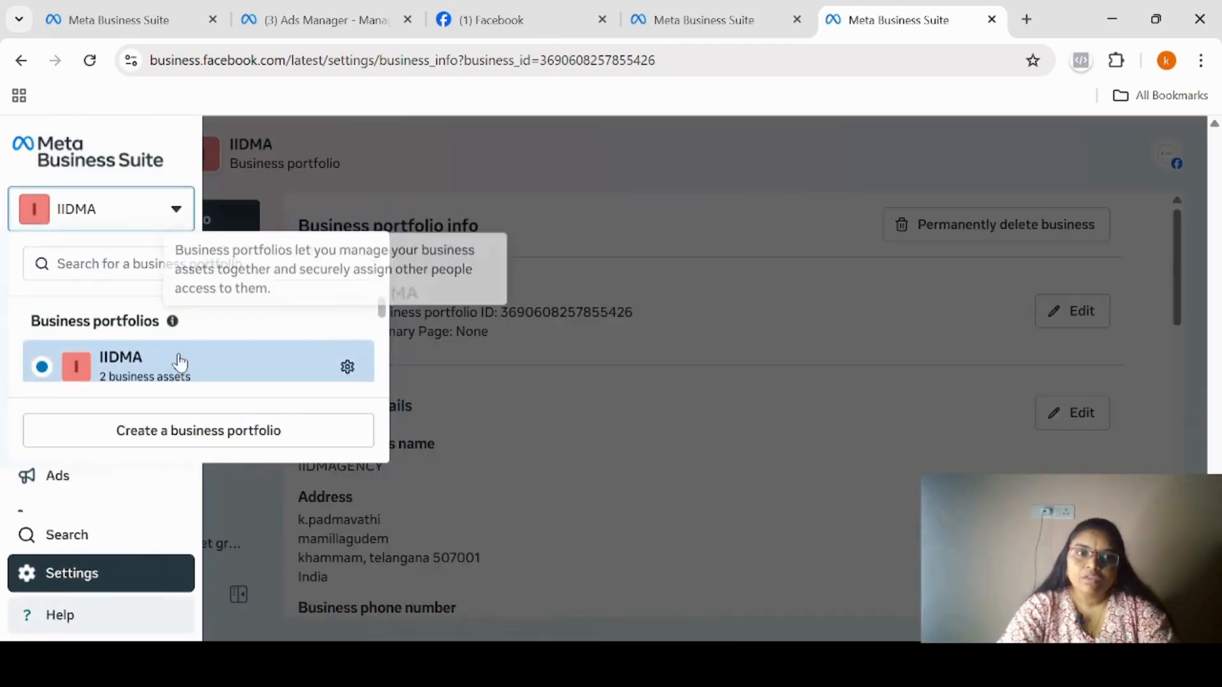
scroll(375, 313, down, 2)
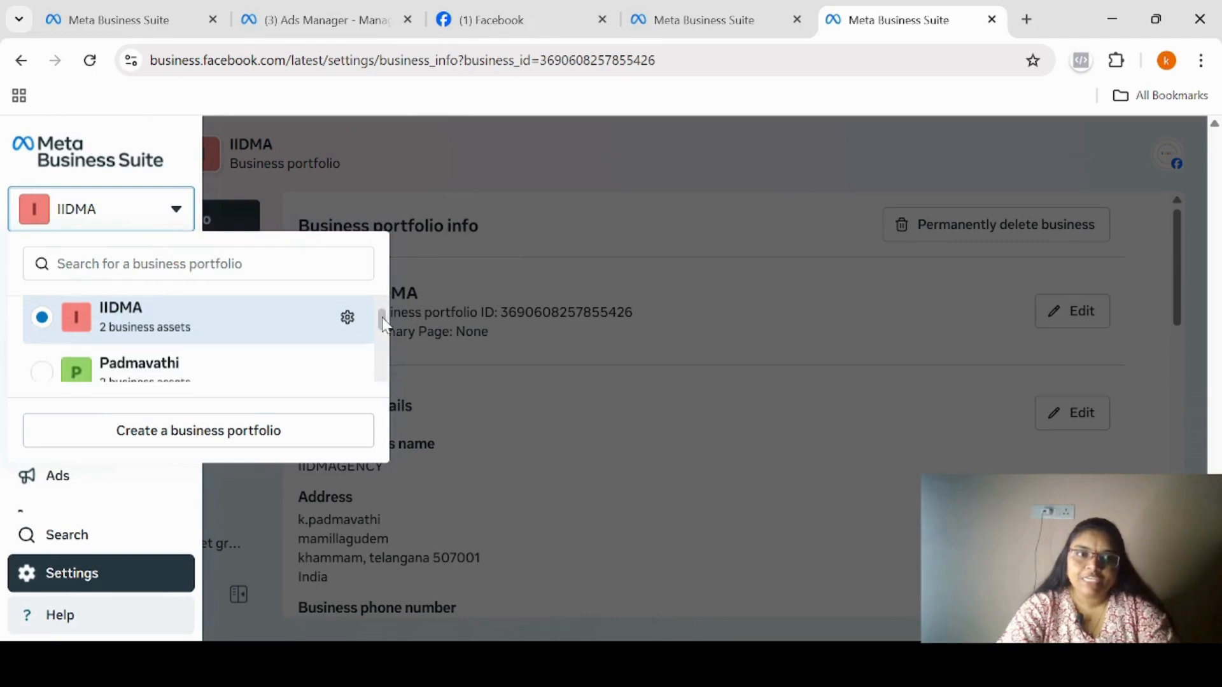
click(225, 336)
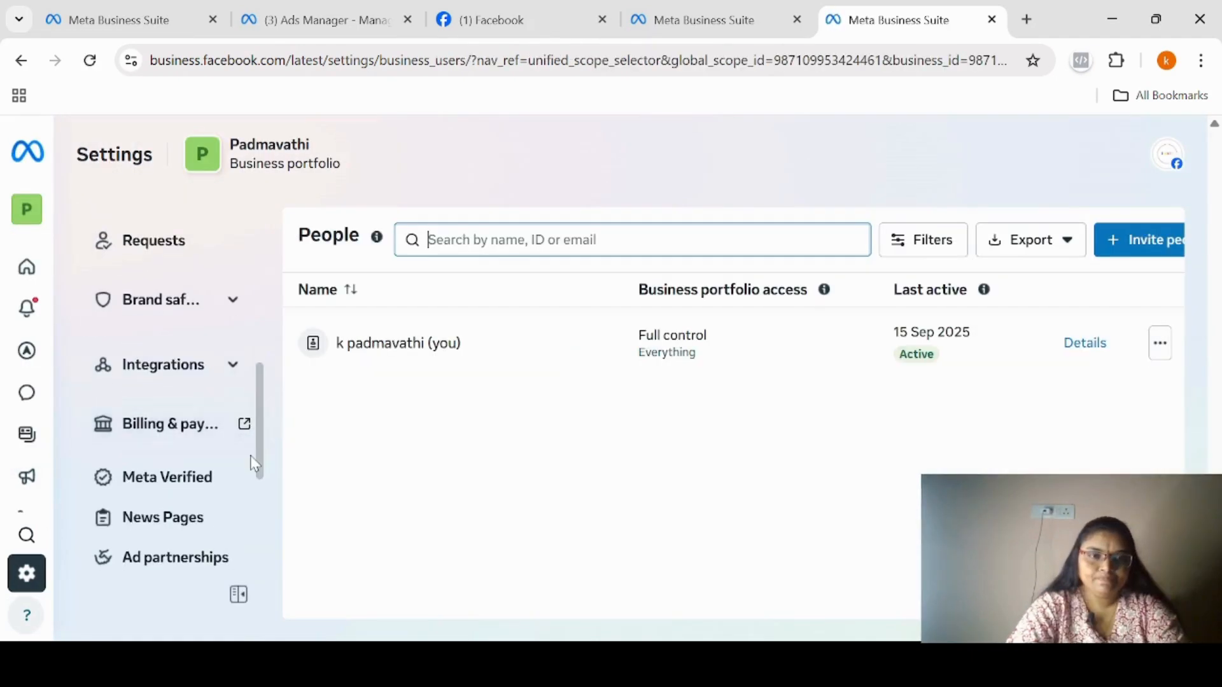
Open Billing & payments for the new portfolio and review its payment methods, including where to add a business payment method.
click(194, 425)
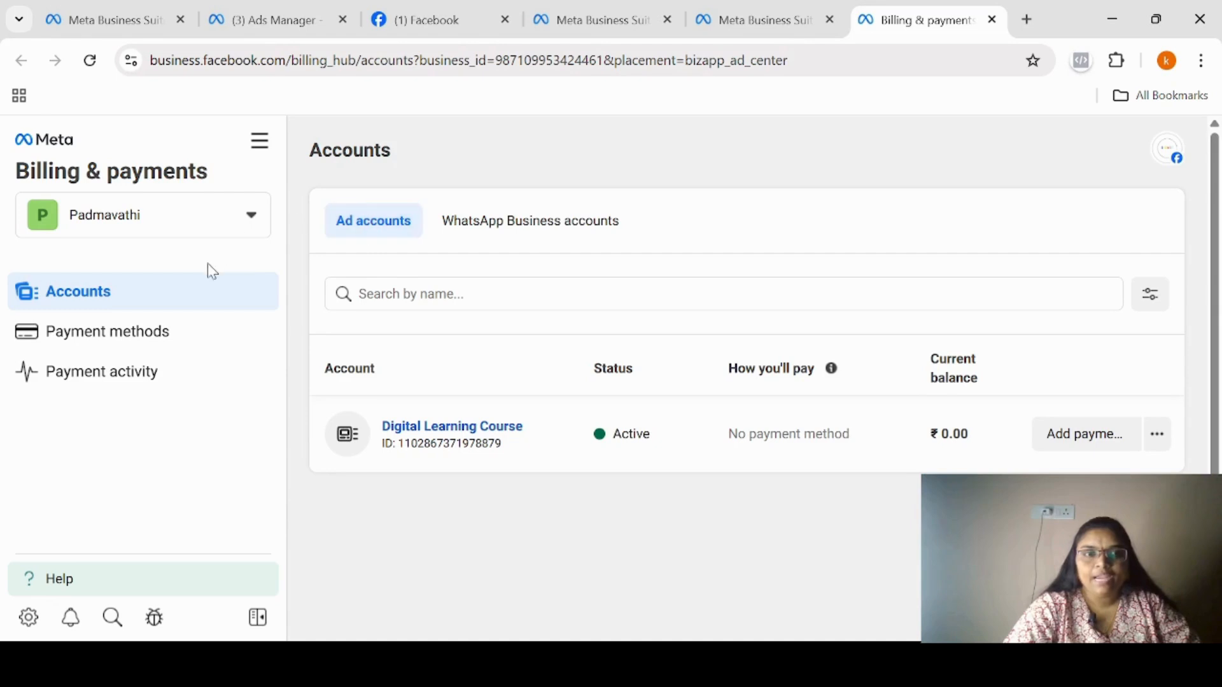
click(150, 341)
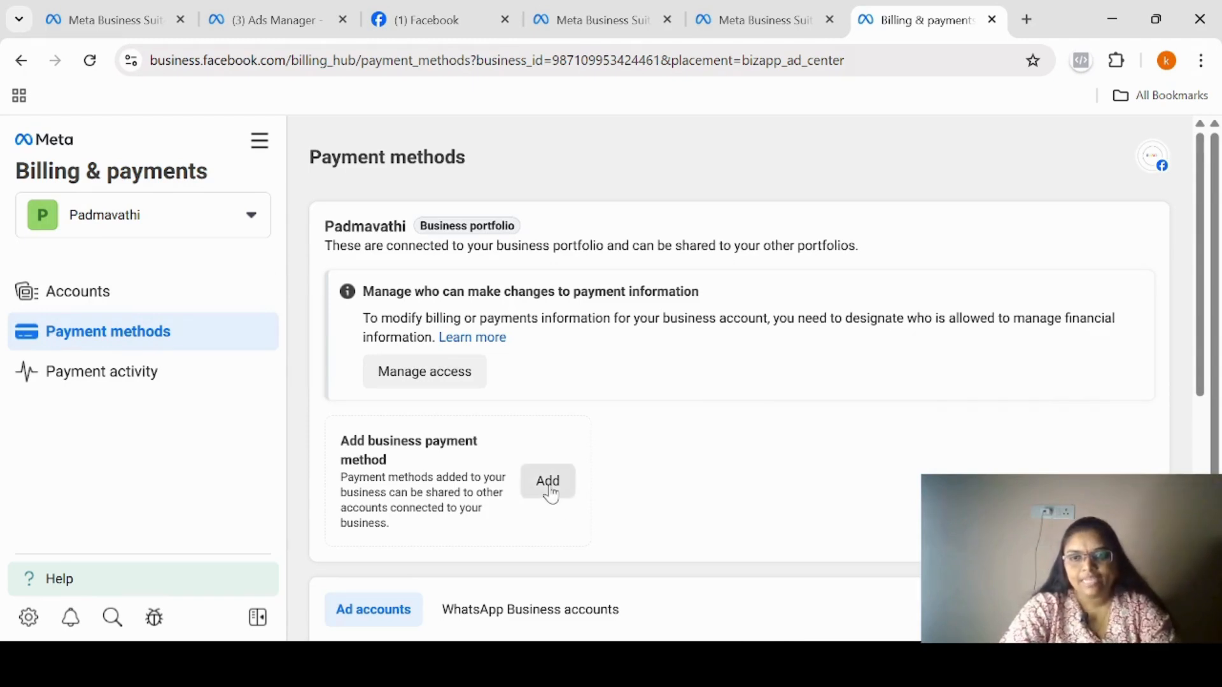
scroll(1206, 368, down, 3)
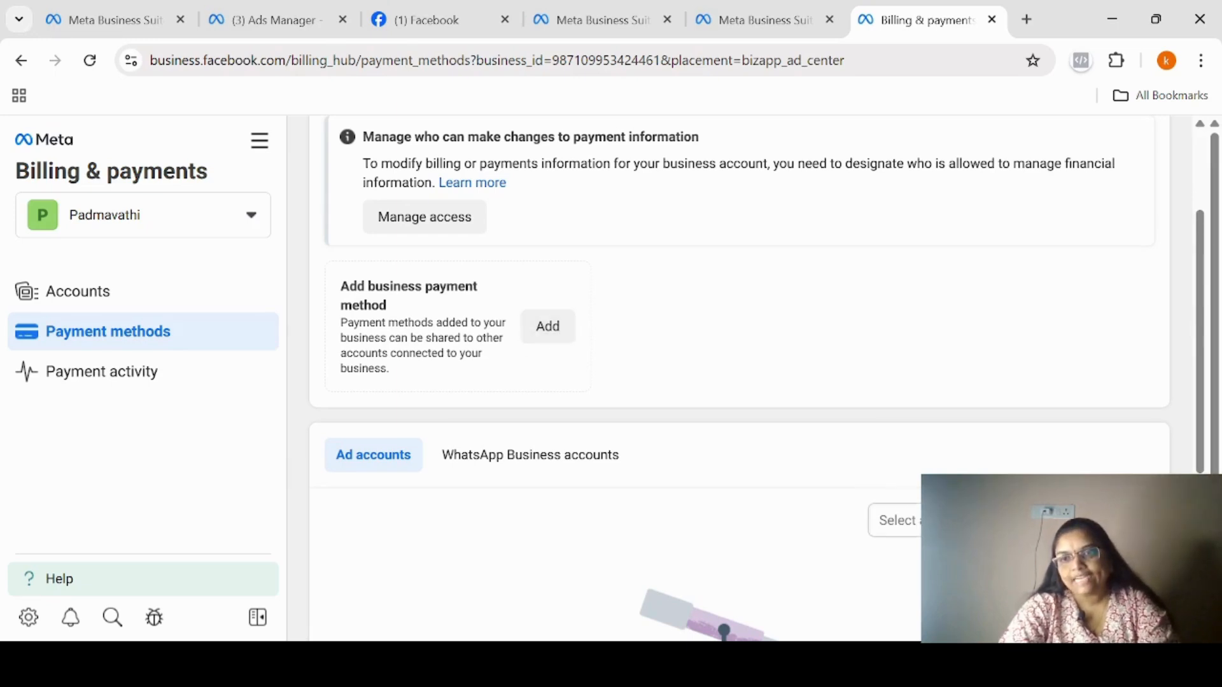
Select the Digital Learning Course ad account and review the payment methods connected to it and to the business portfolio.
click(894, 520)
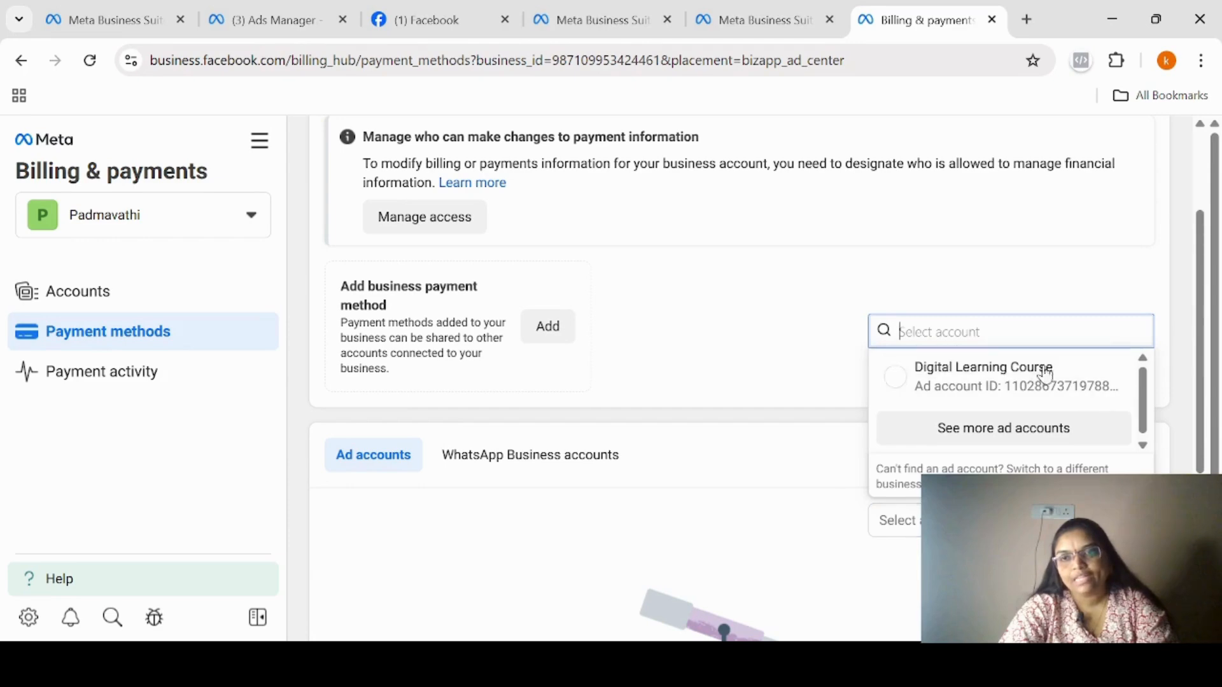
click(897, 378)
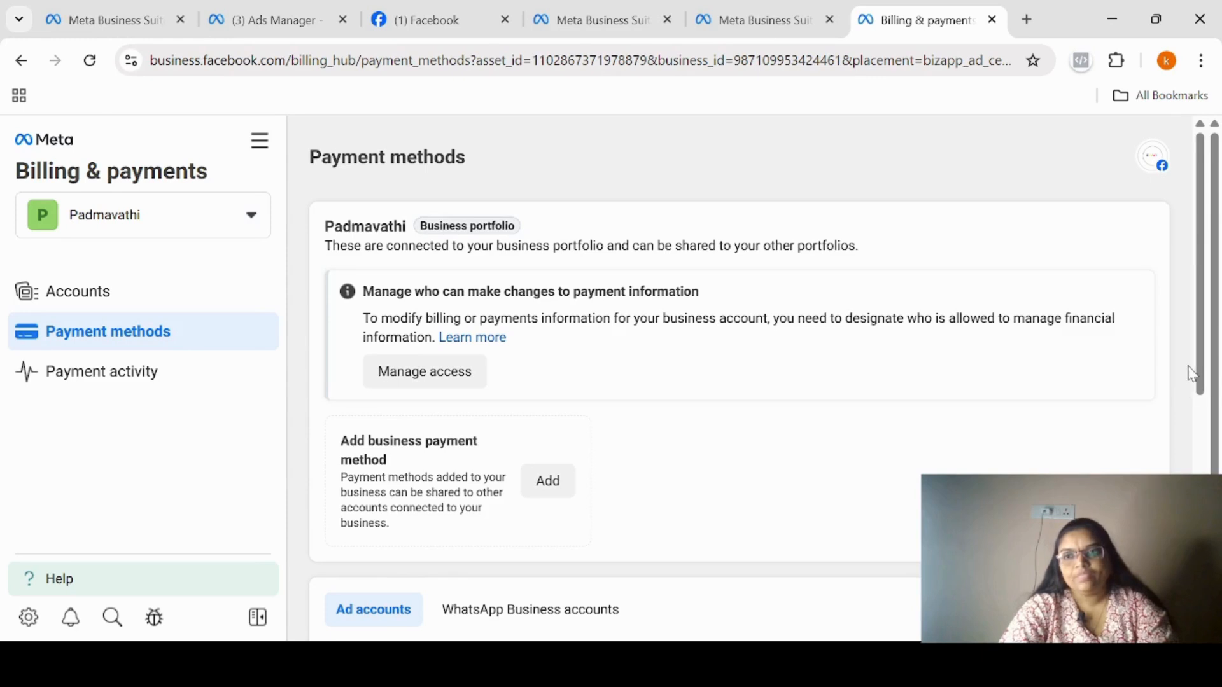
drag(1197, 375, 1198, 586)
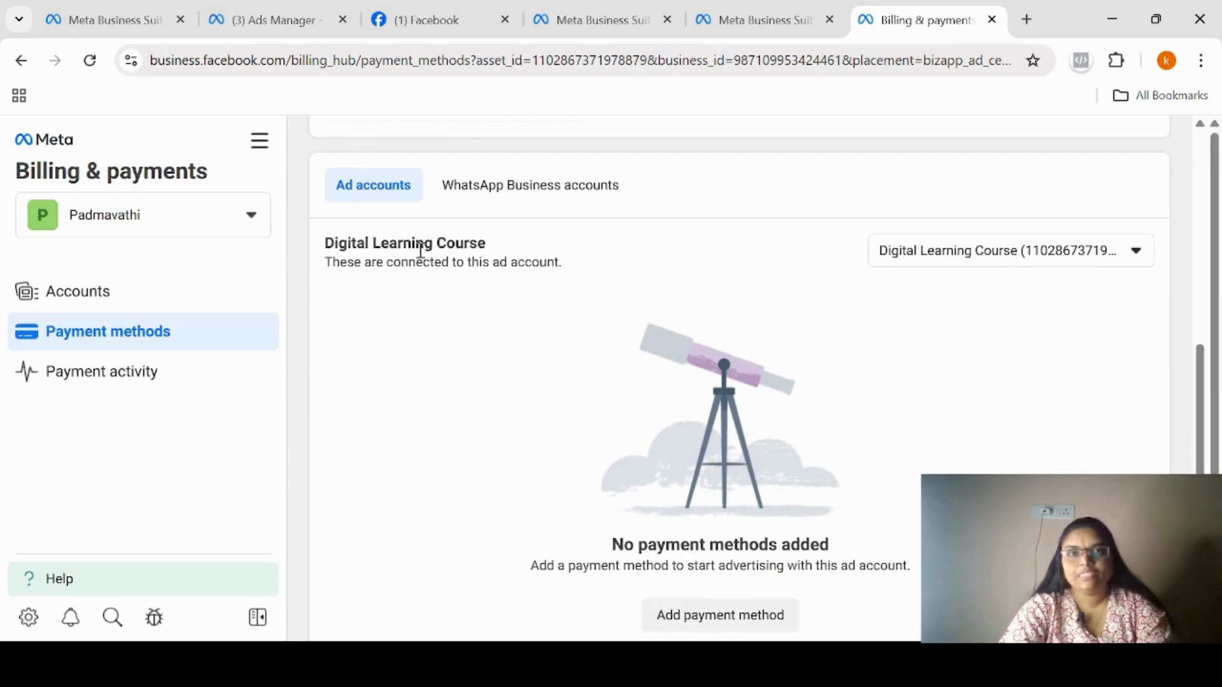
click(1133, 255)
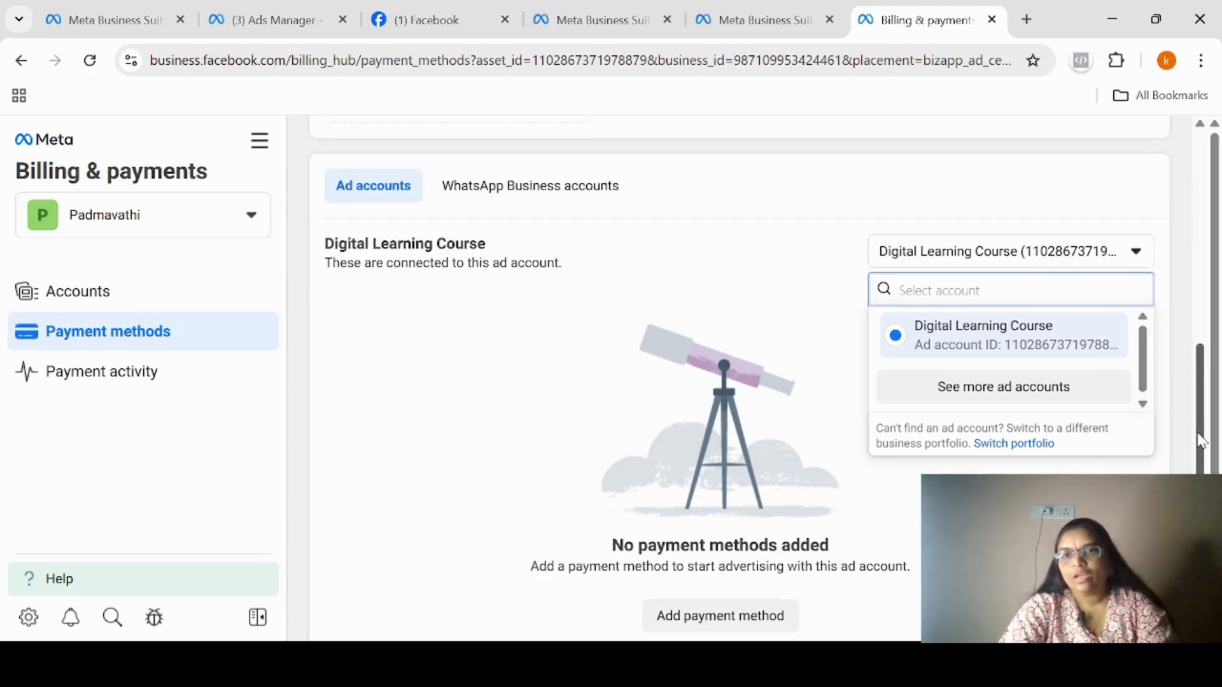
drag(1200, 425, 1189, 312)
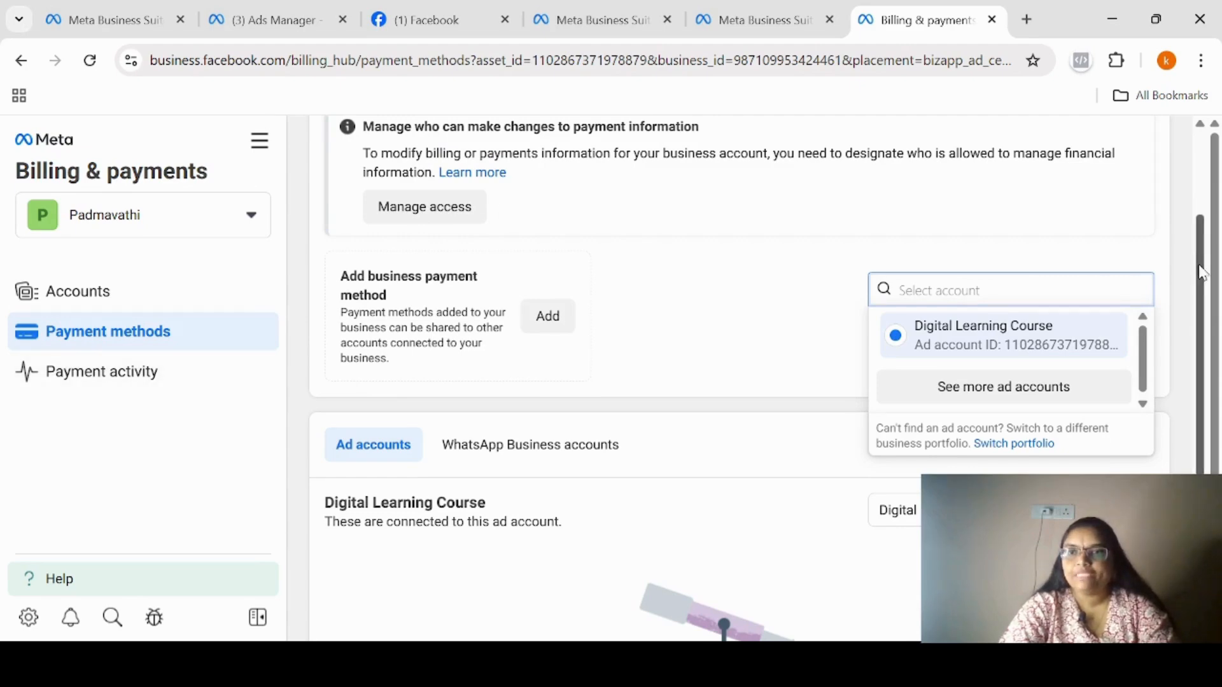
drag(1201, 272, 1200, 242)
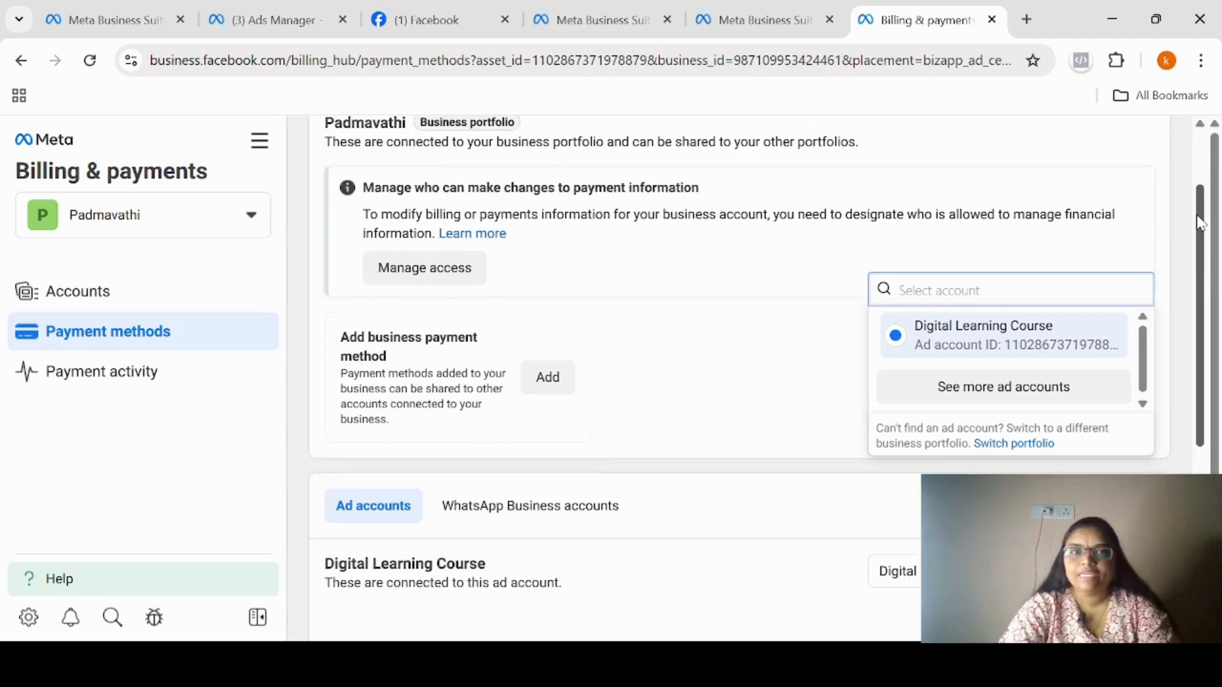
Start the account's payment setup from Payment activity, accepting India, Indian Rupee and the Calcutta, Asia (GMT+05:30) time zone.
click(113, 376)
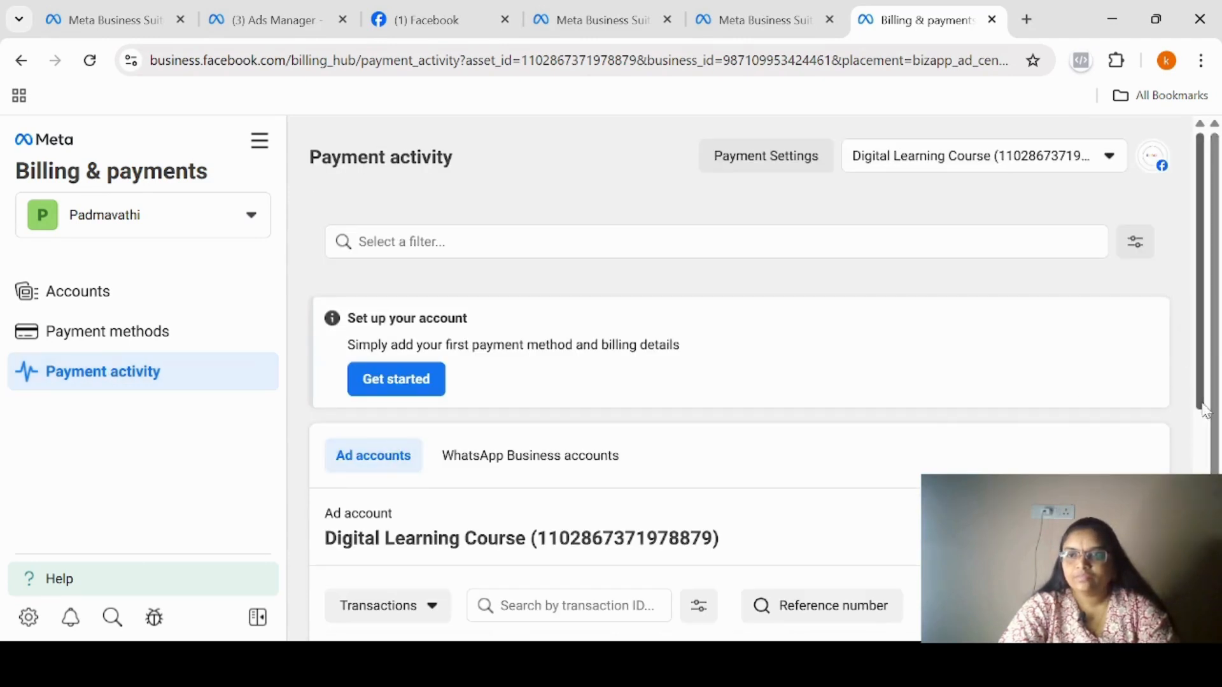
mouse_move(1202, 404)
mouse_down()
mouse_move(1199, 507)
mouse_move(1189, 425)
mouse_up()
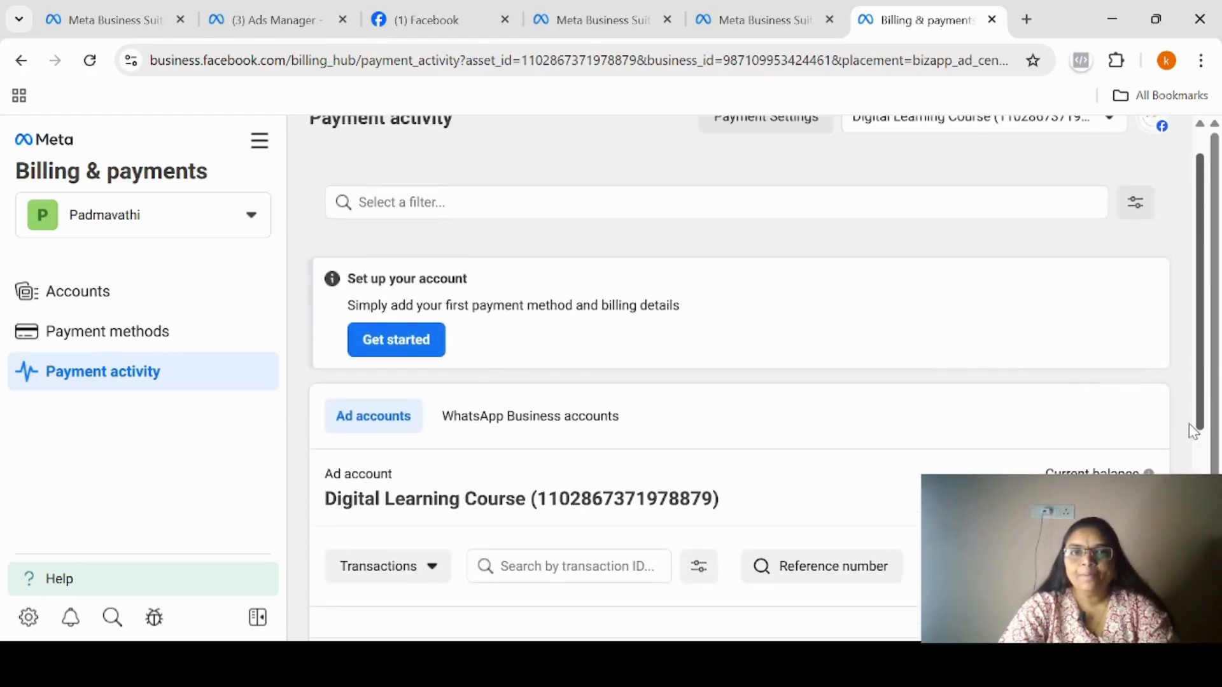
click(405, 347)
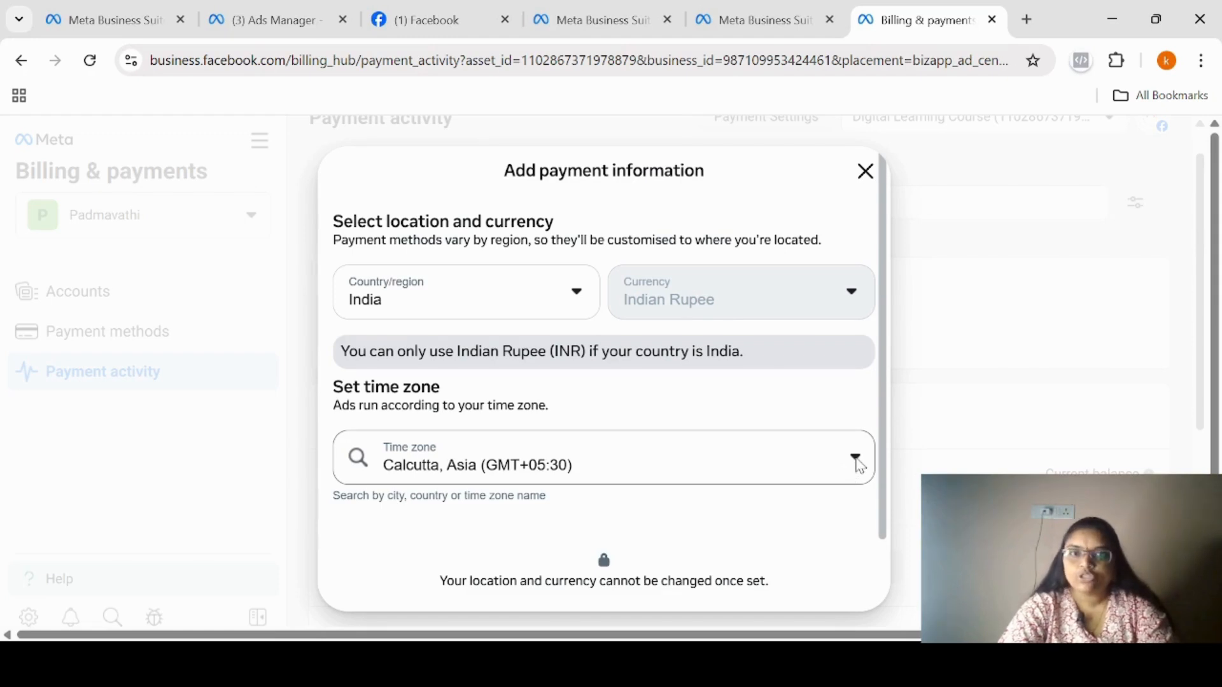
drag(884, 490, 882, 544)
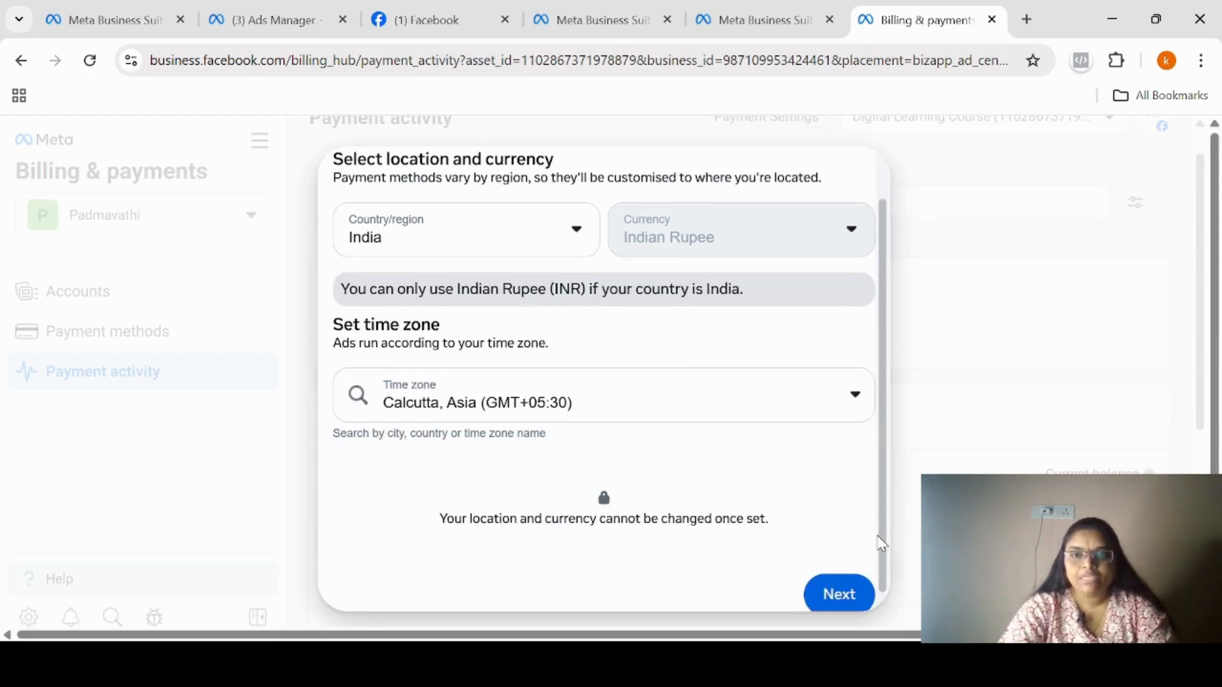
click(834, 593)
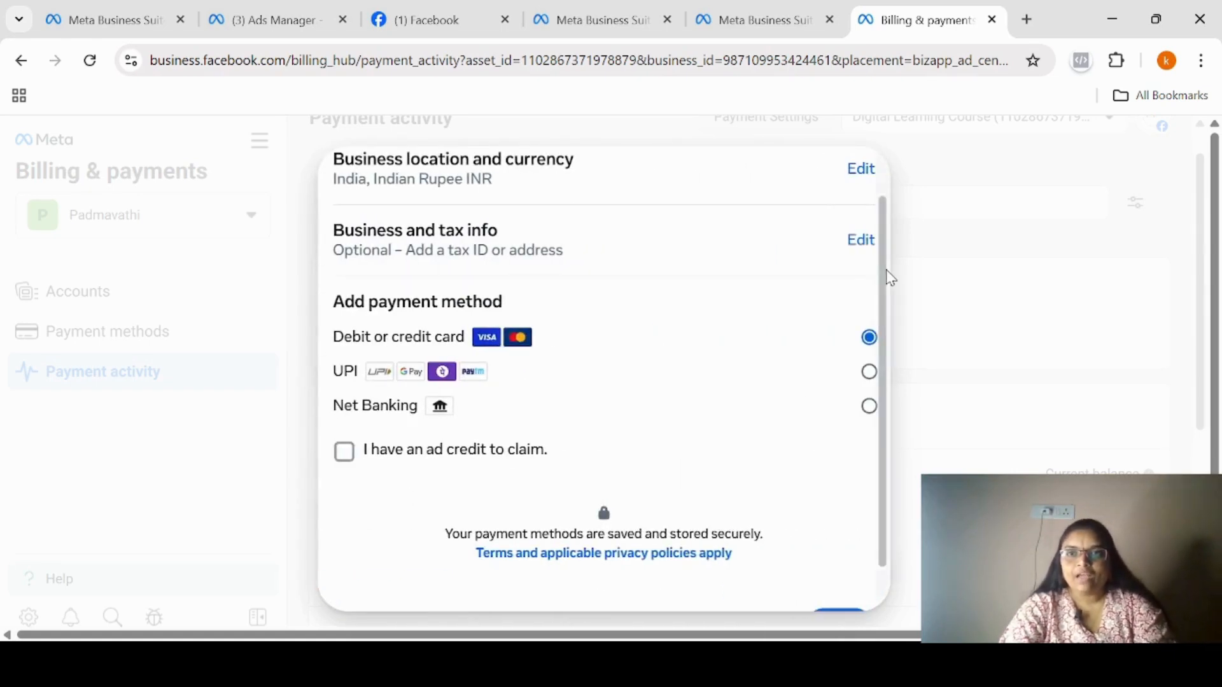
Choose UPI as the payment method, mark that there is an ad credit to claim, and continue.
drag(887, 271, 885, 224)
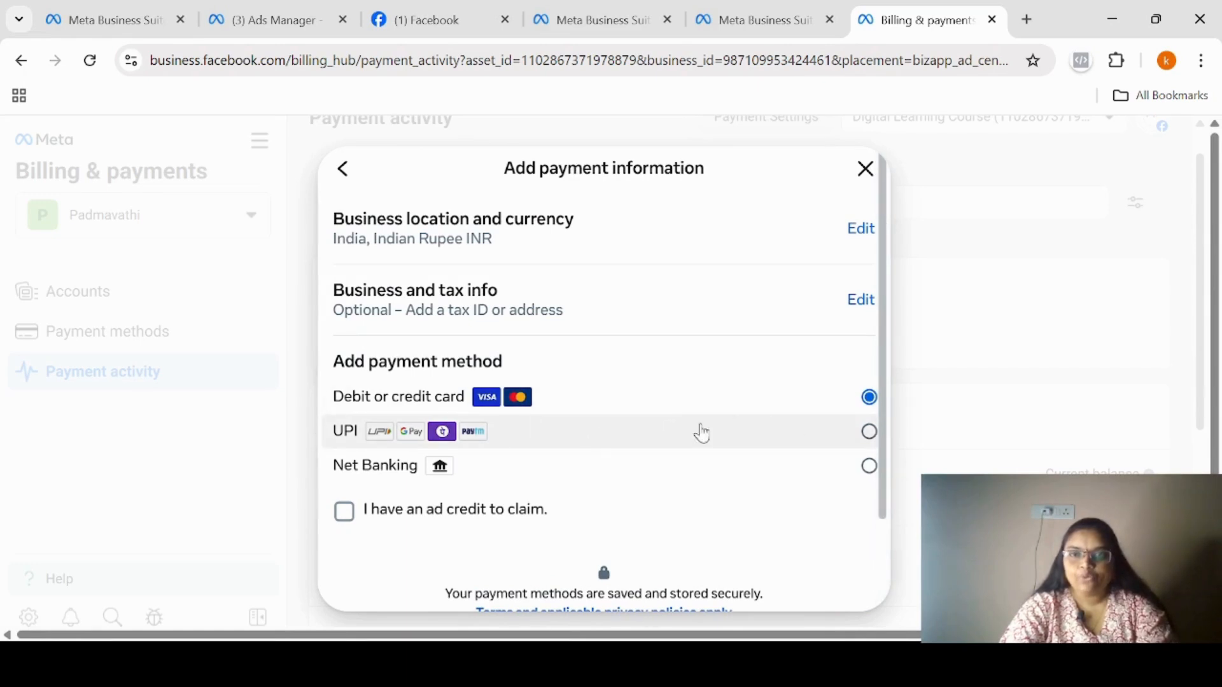
click(868, 433)
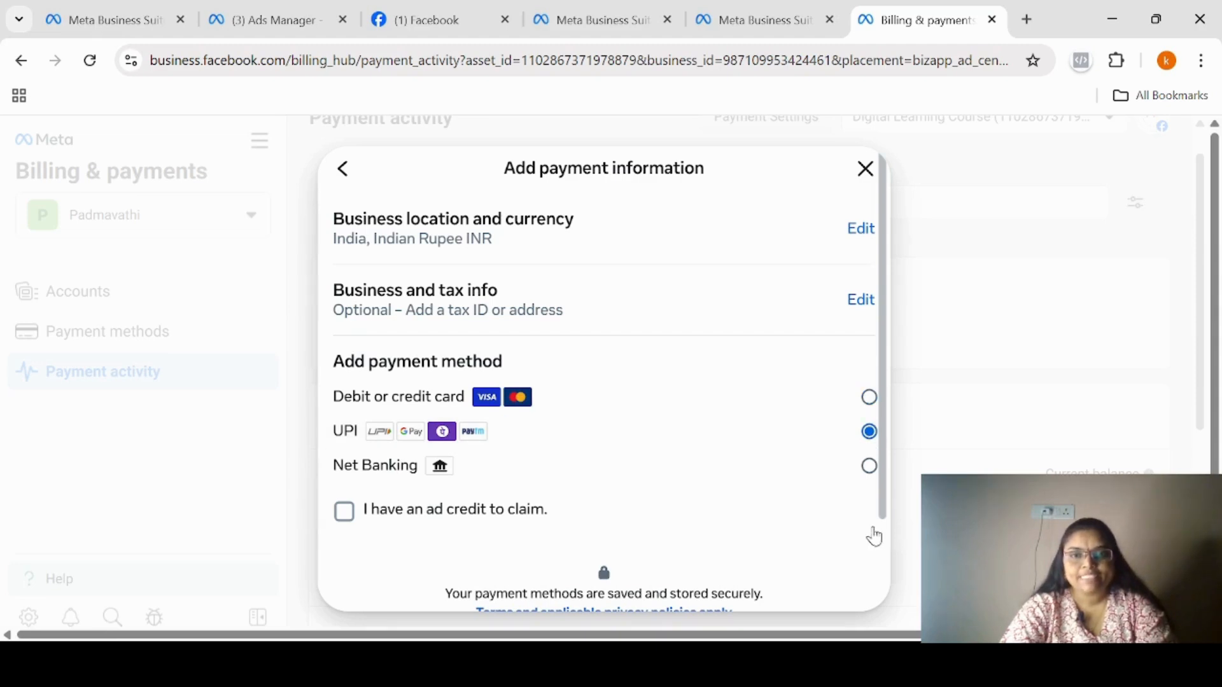
click(345, 517)
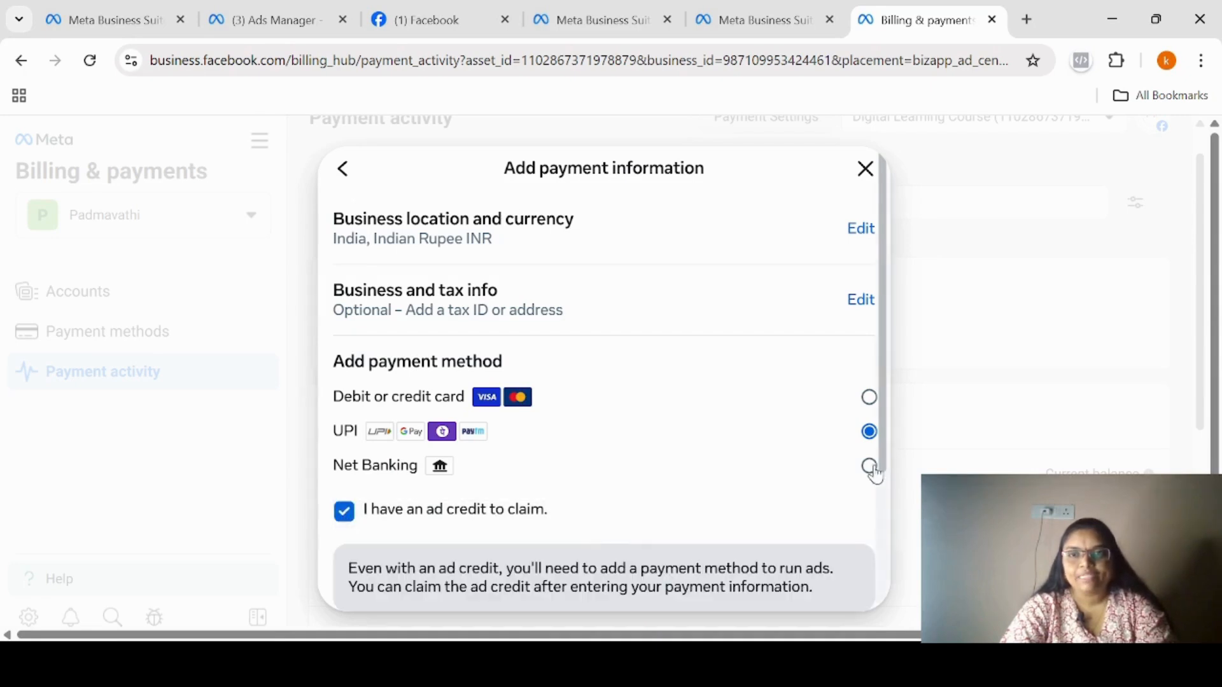
drag(886, 456, 885, 593)
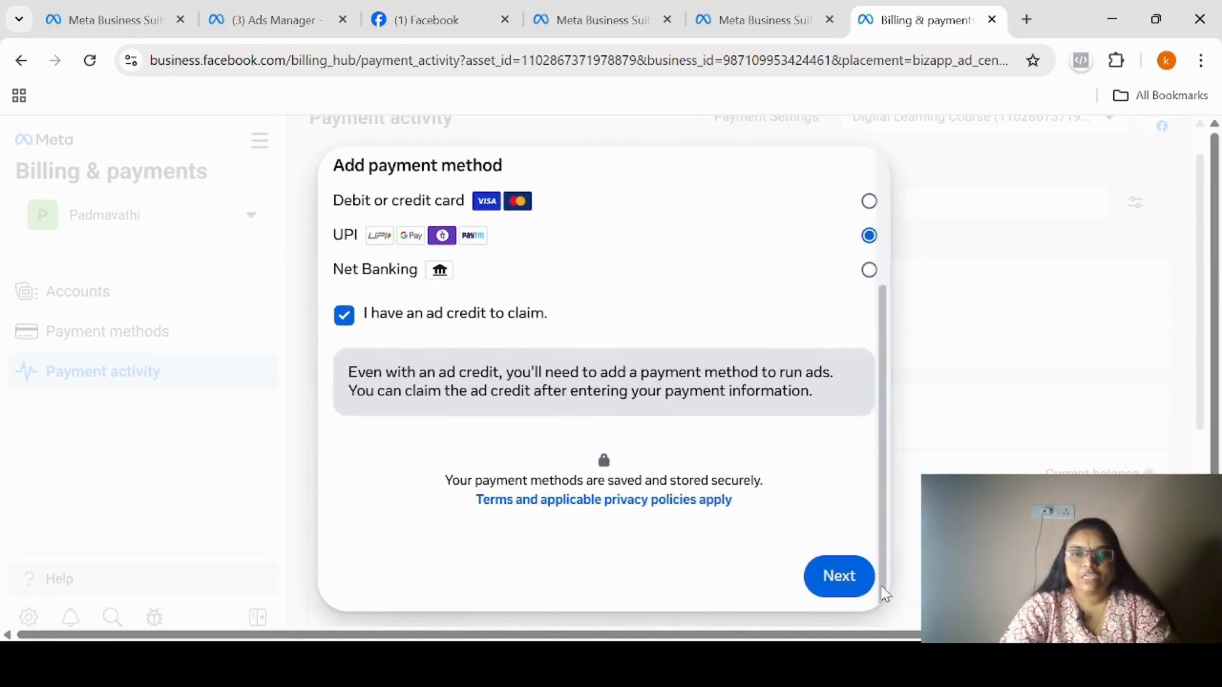
click(846, 579)
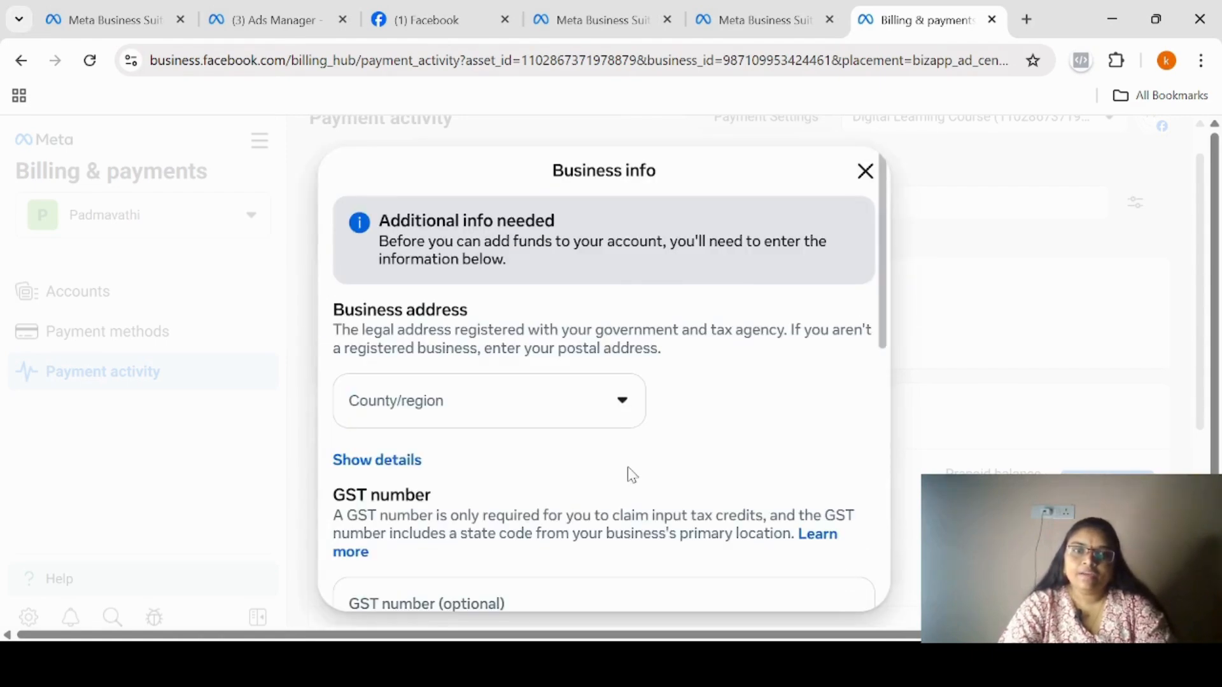
Fill in the business info with region Telangana, confirmation of accuracy and advertising for business purposes, and save it.
click(614, 385)
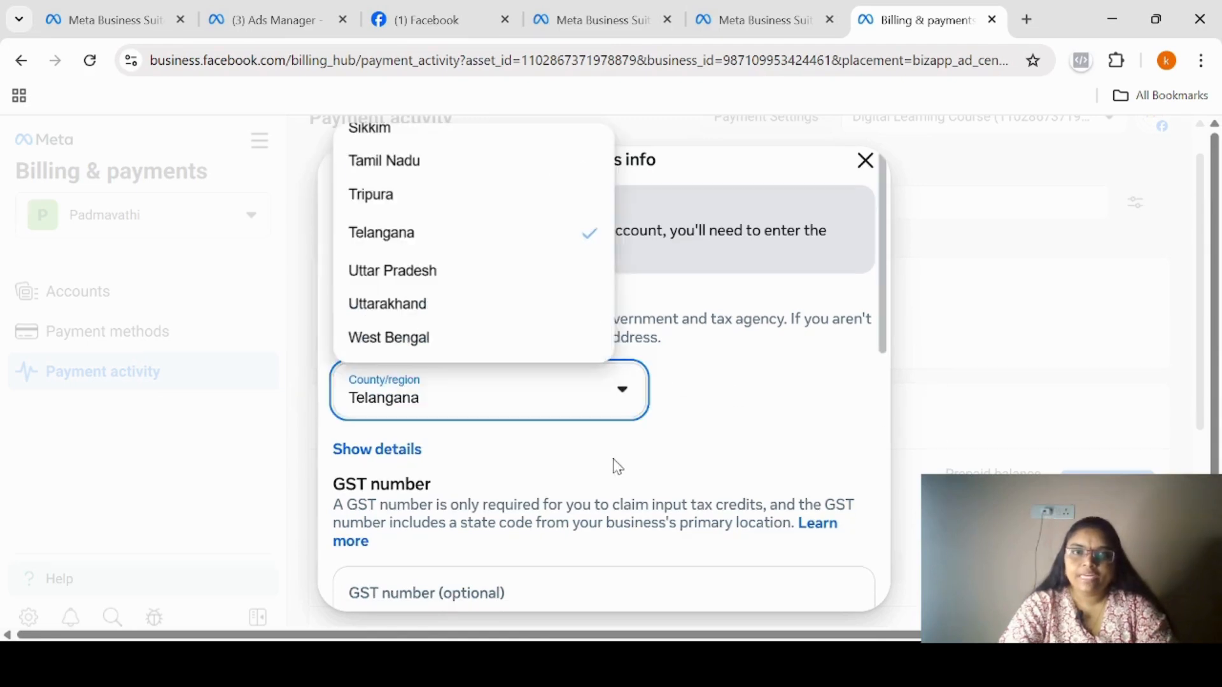
click(712, 458)
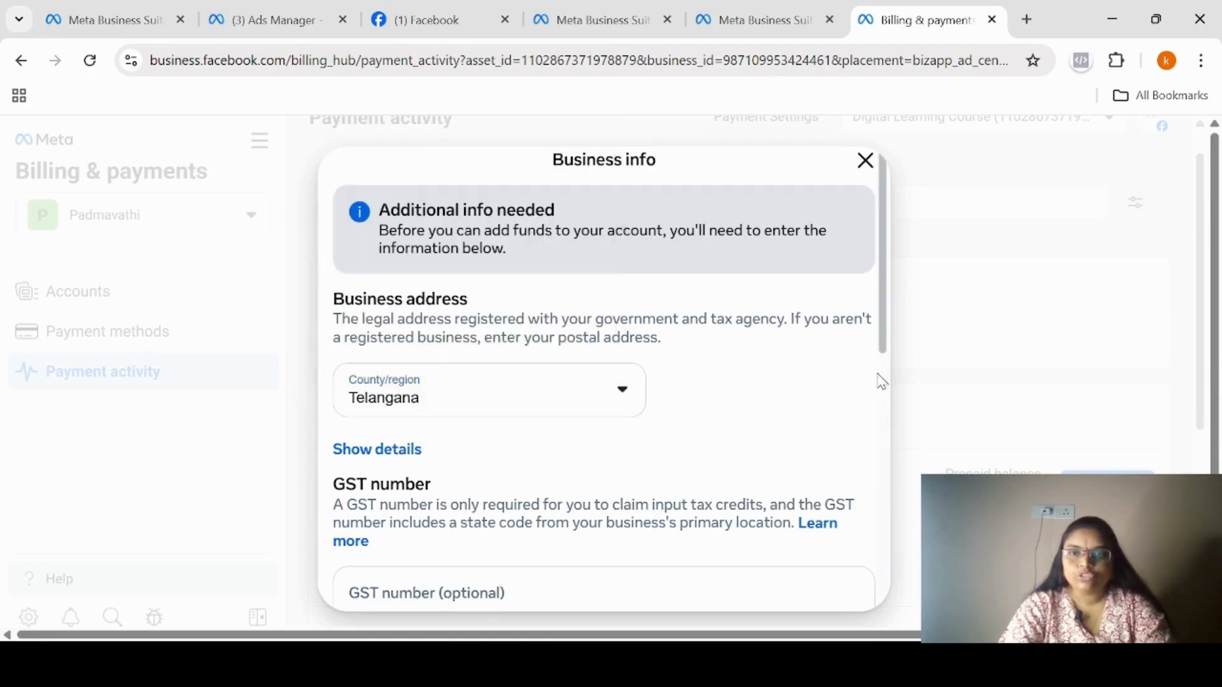
drag(885, 353, 871, 566)
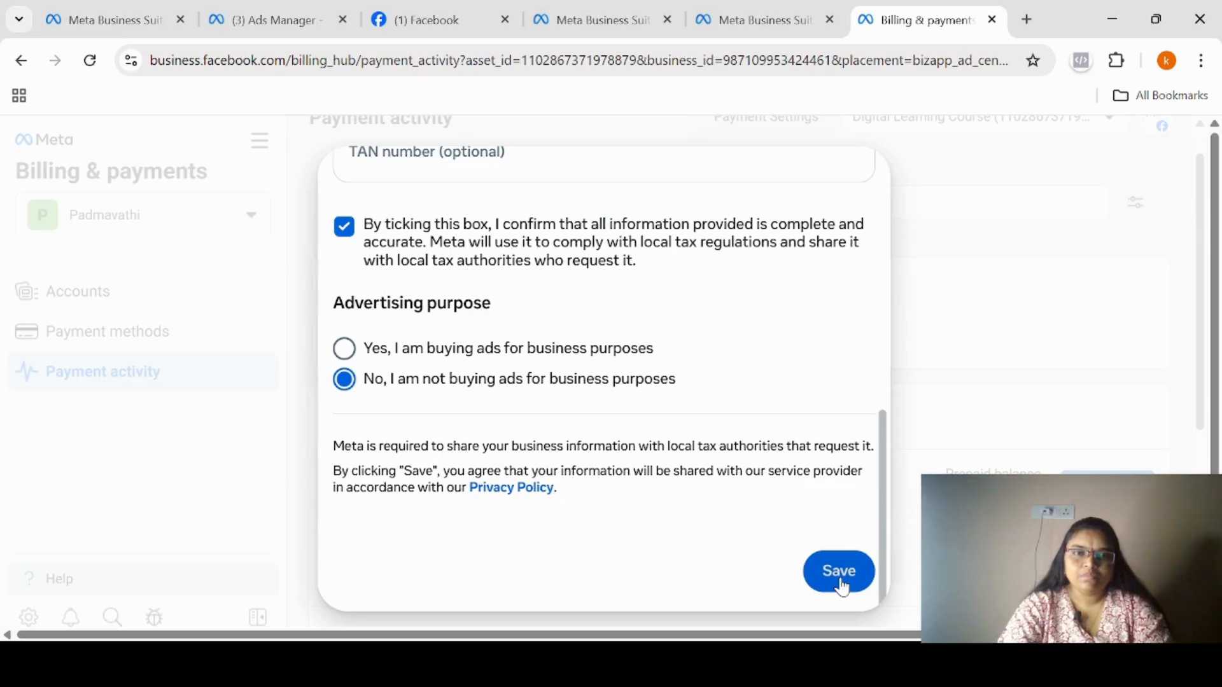
click(344, 348)
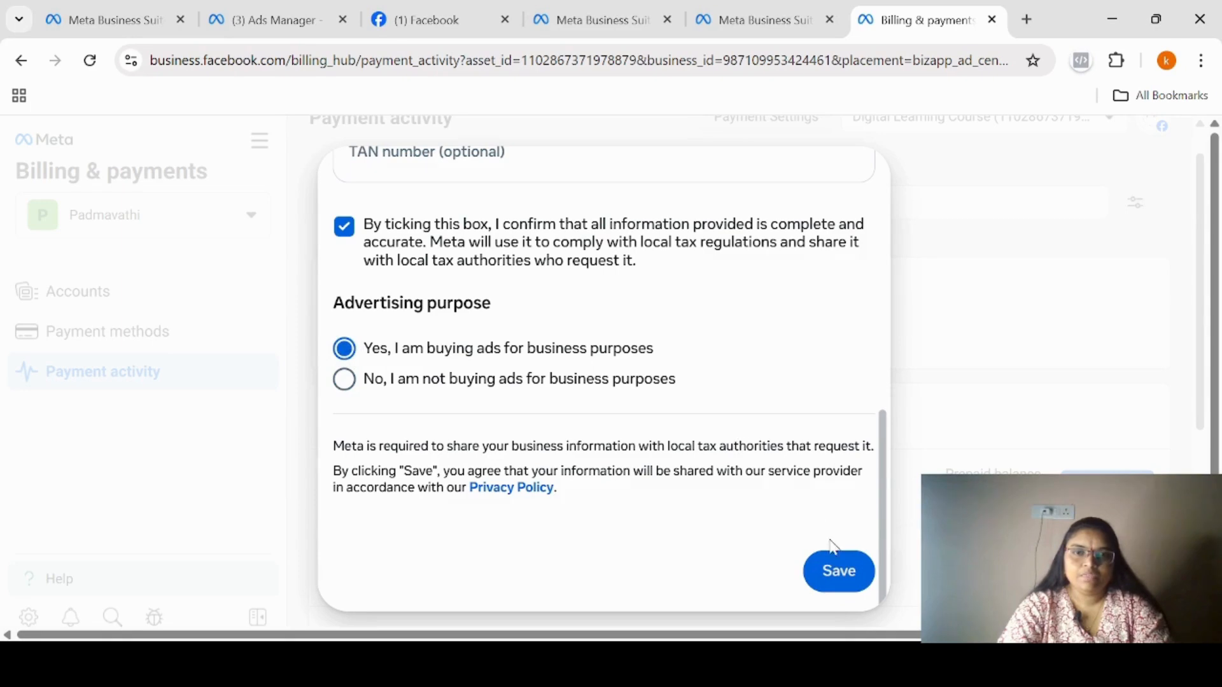
click(840, 579)
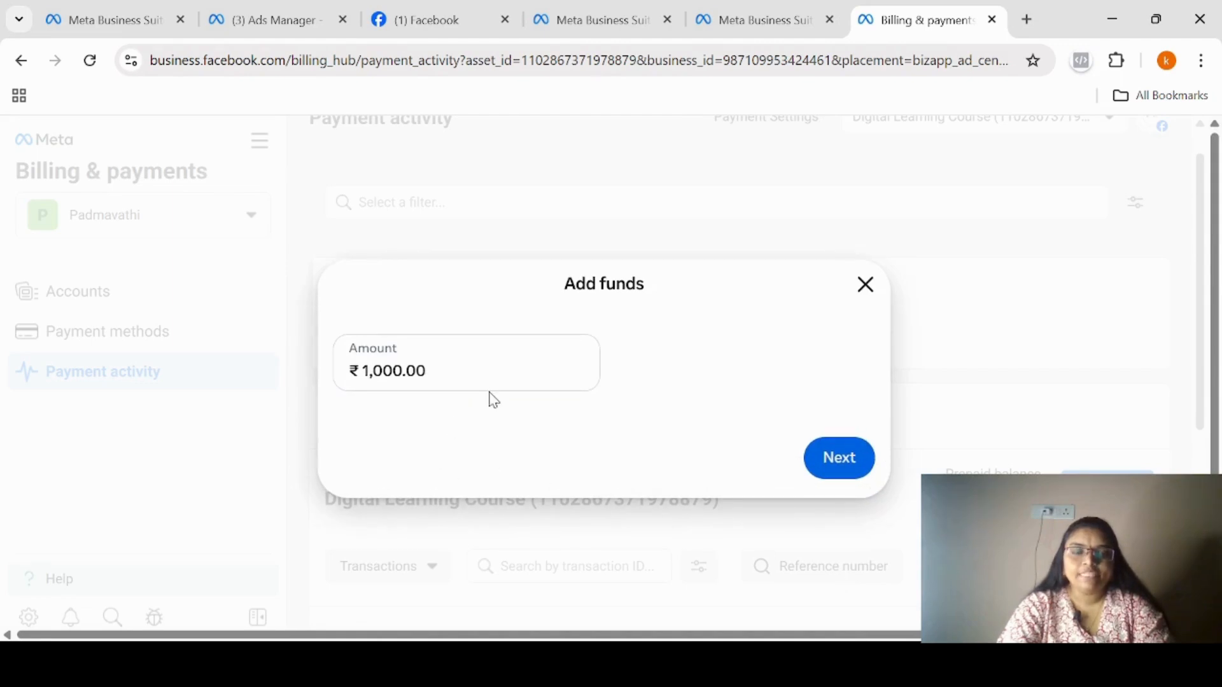
Continue with ₹1,000.00 as the funds to add, examine the UPI payment instructions and QR code, and close without paying.
click(434, 362)
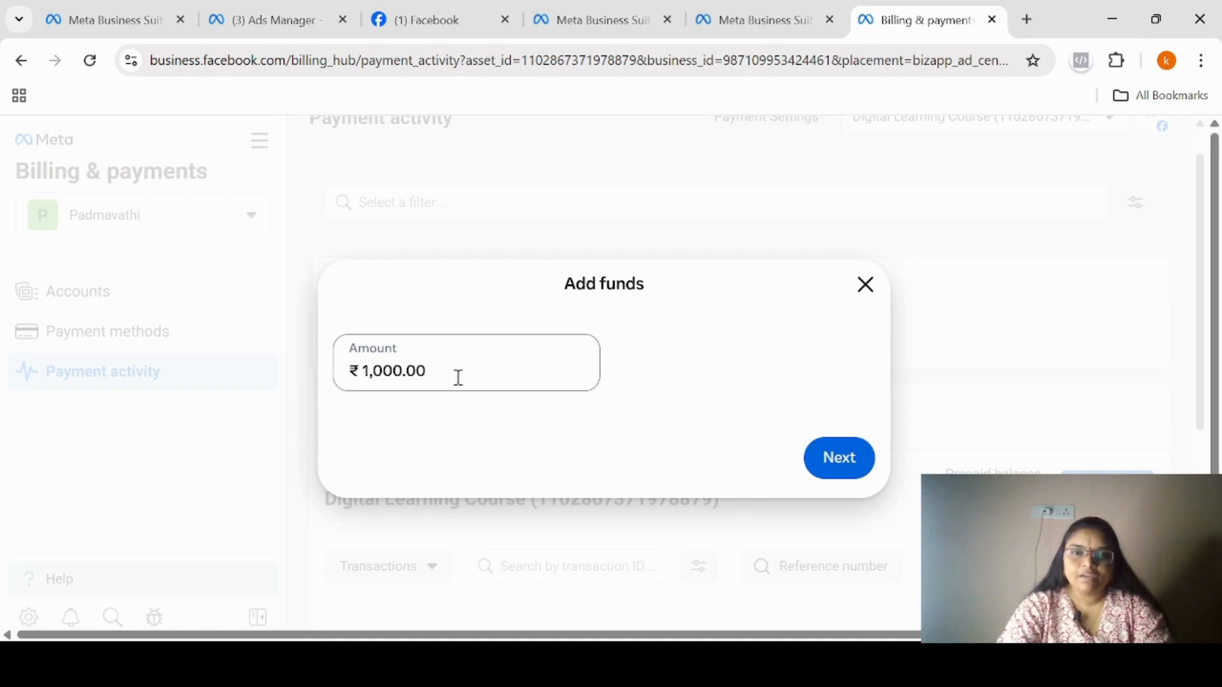
click(844, 469)
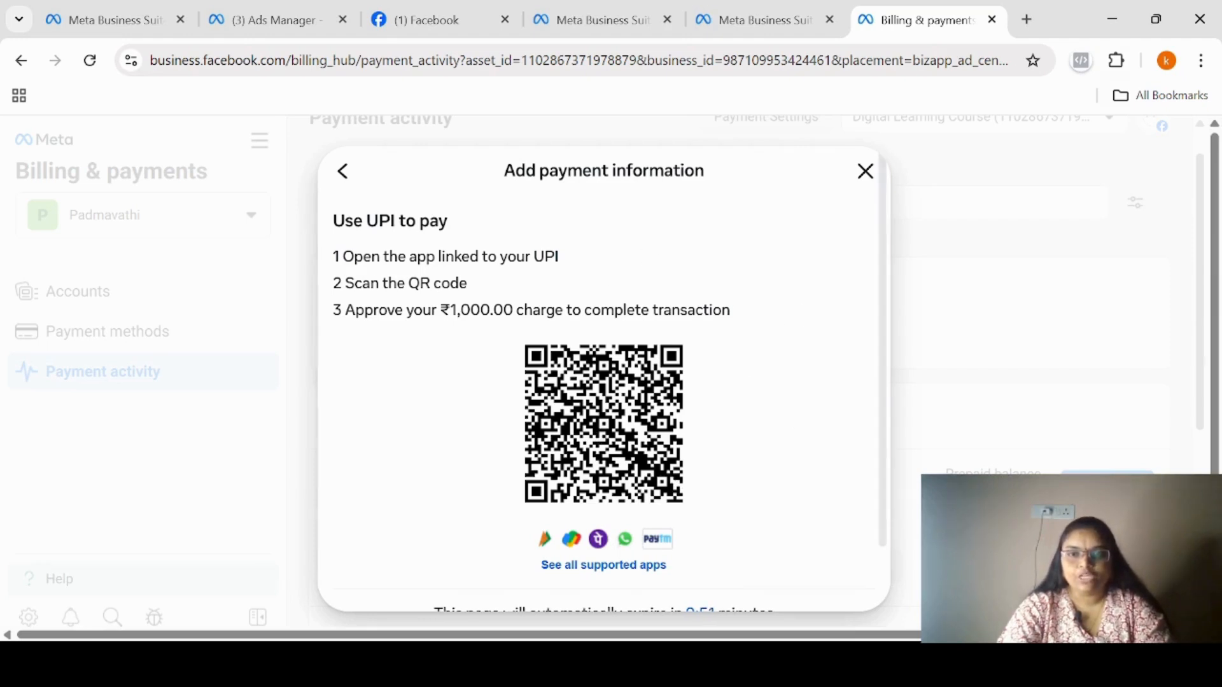
drag(883, 534, 881, 600)
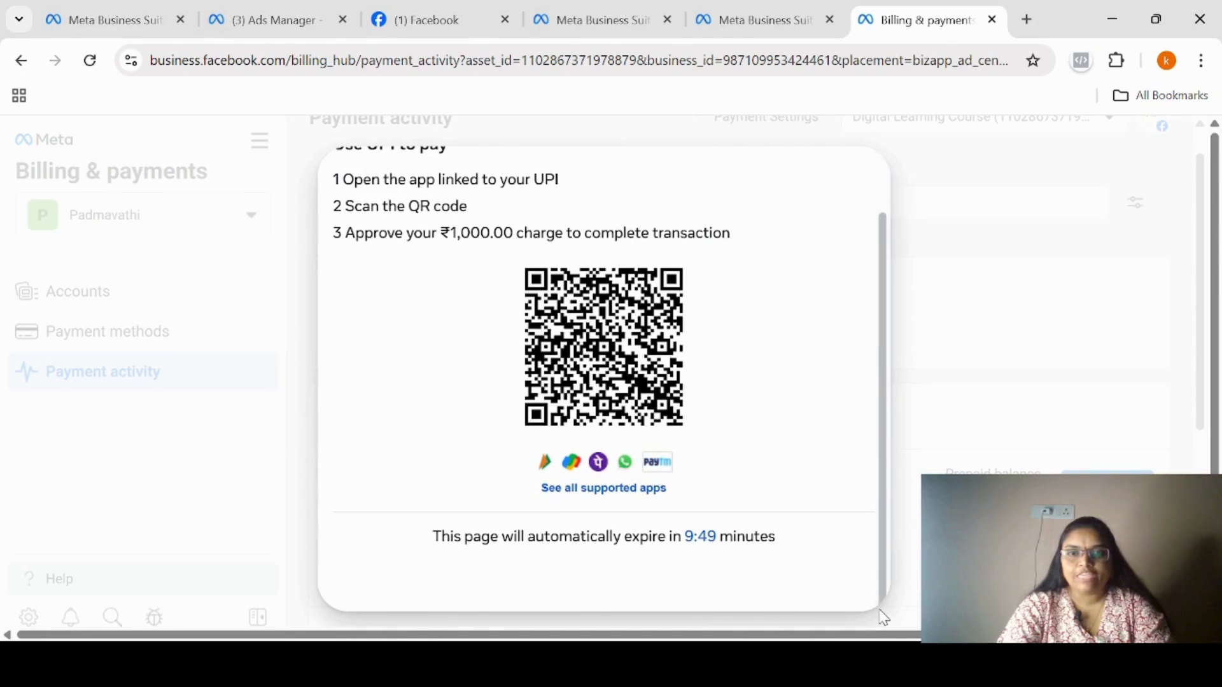
scroll(878, 448, up, 2)
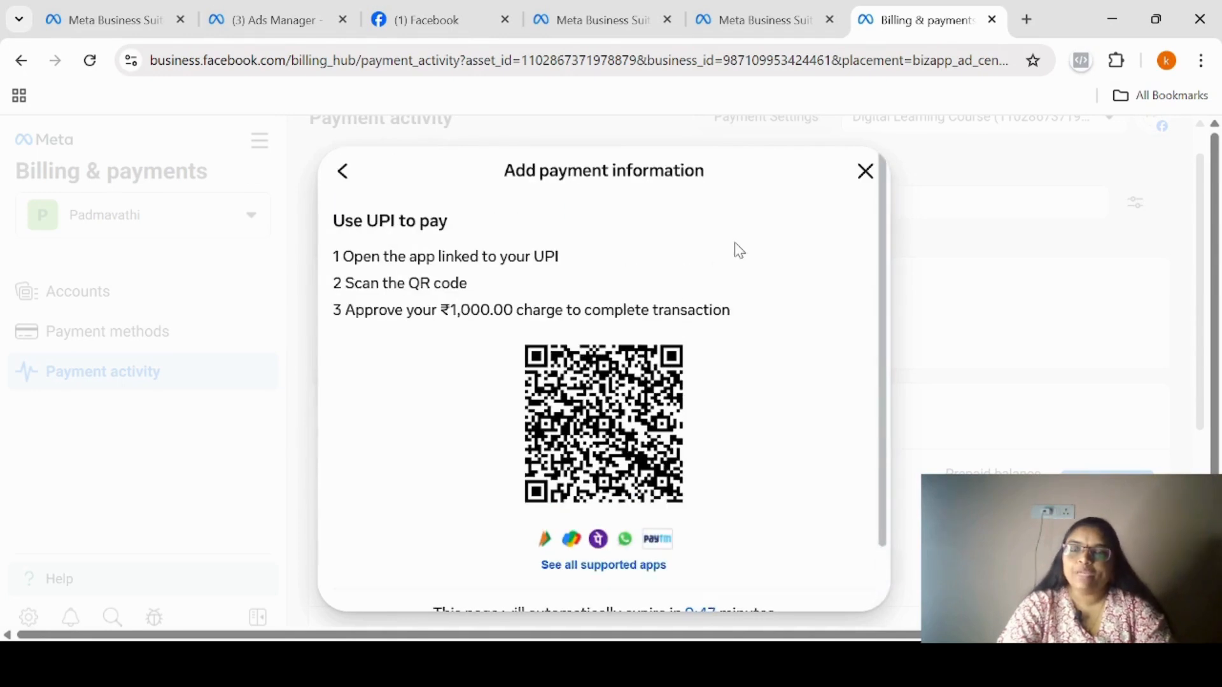
click(857, 181)
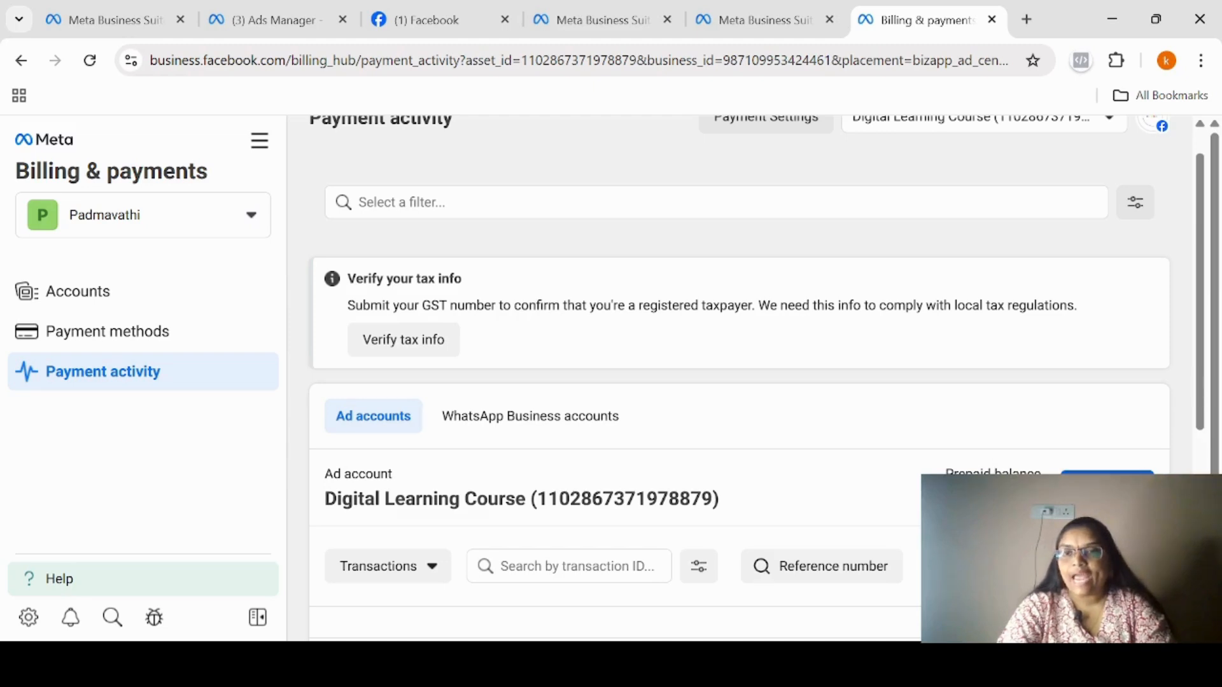
Start adding funds to the Digital Learning Course ad account with a custom amount of ₹500 paid by UPI.
click(1107, 487)
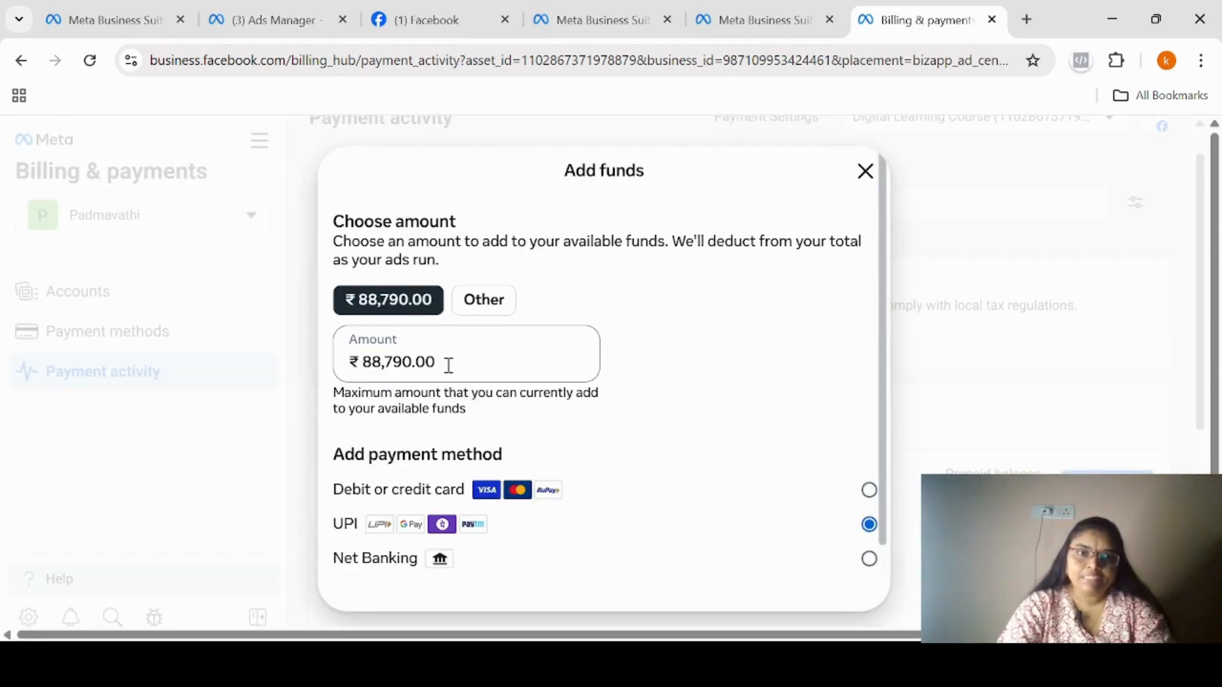
click(449, 365)
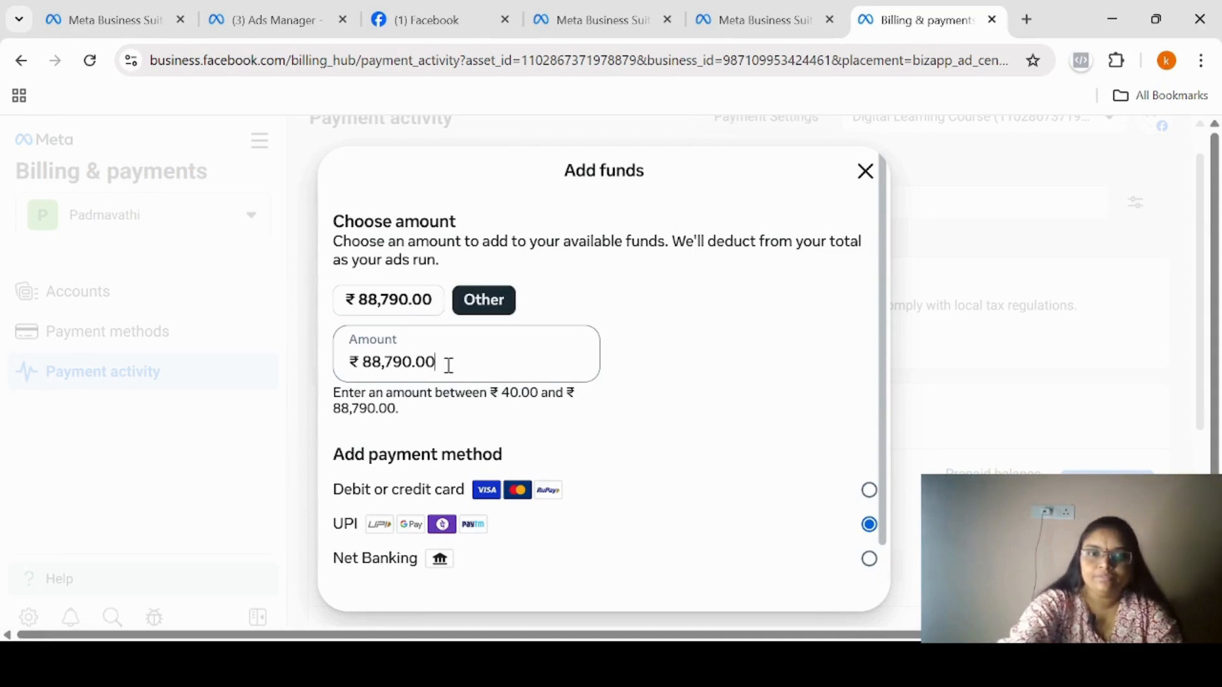
key(BackSpace)
key(BackSpace)
key(BackSpace)
key(BackSpace)
key(BackSpace)
key(BackSpace)
key(BackSpace)
key(BackSpace)
key(BackSpace)
text(5)
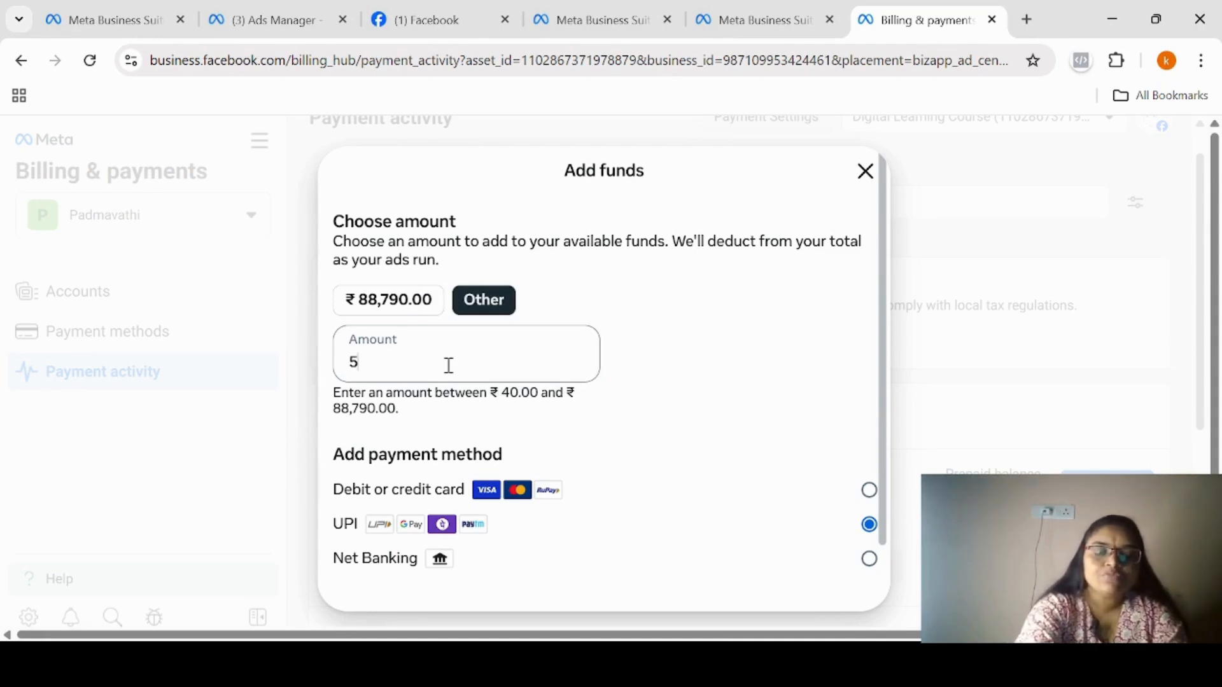
text(00)
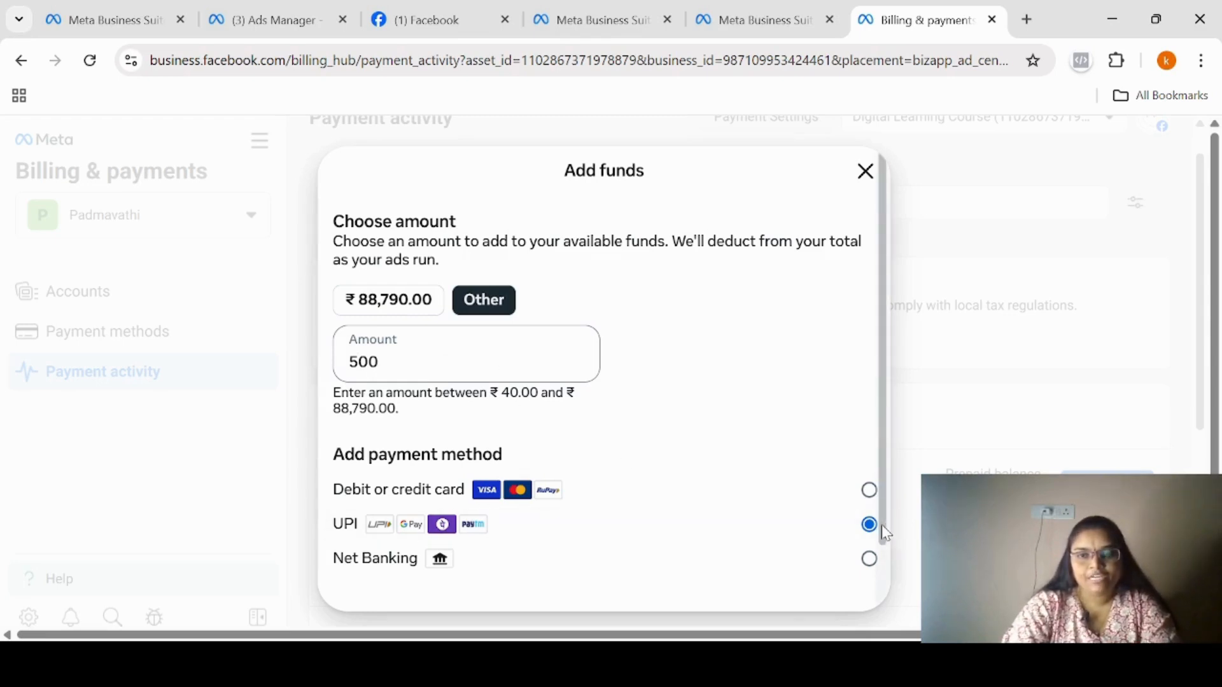
scroll(881, 524, down, 2)
click(841, 577)
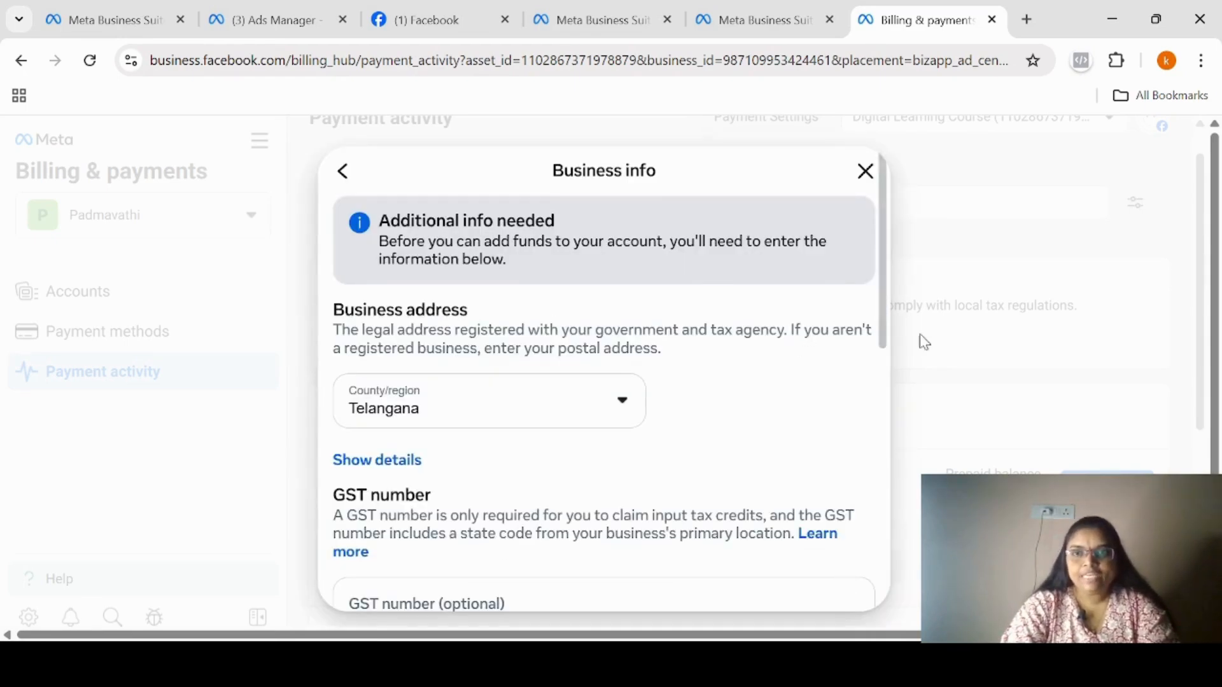
Confirm that the business info is complete and accurate, and save it to bring up the ₹500.00 UPI payment code.
drag(883, 308, 880, 512)
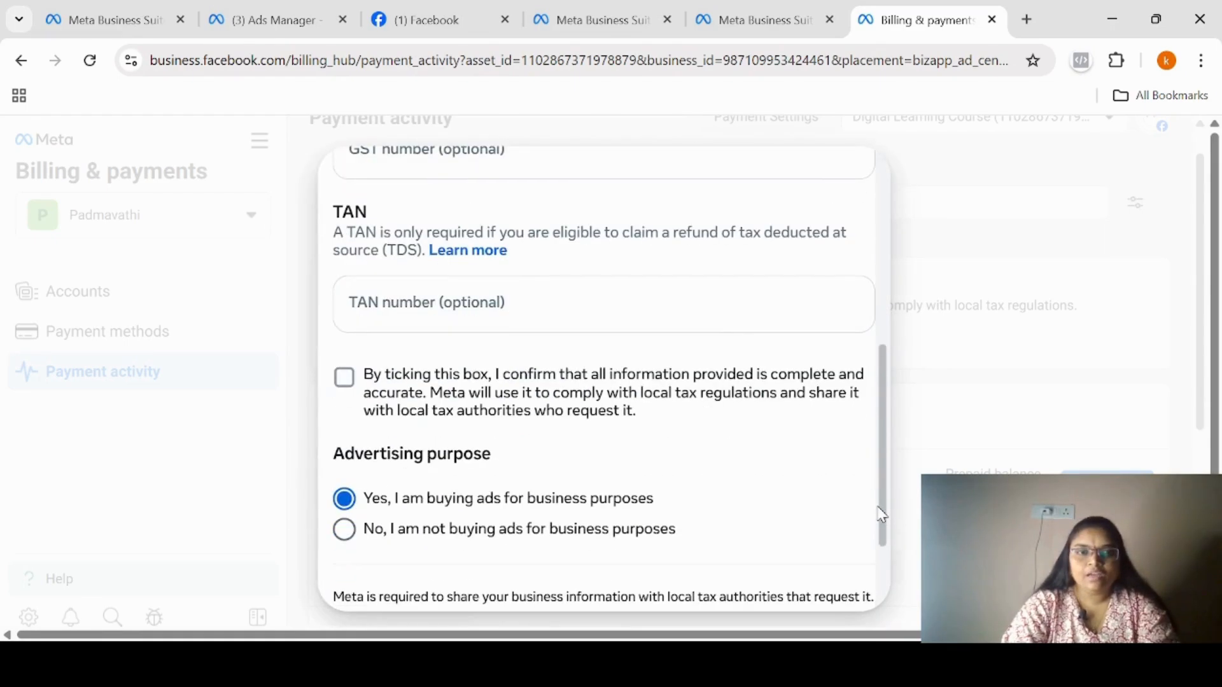
click(344, 375)
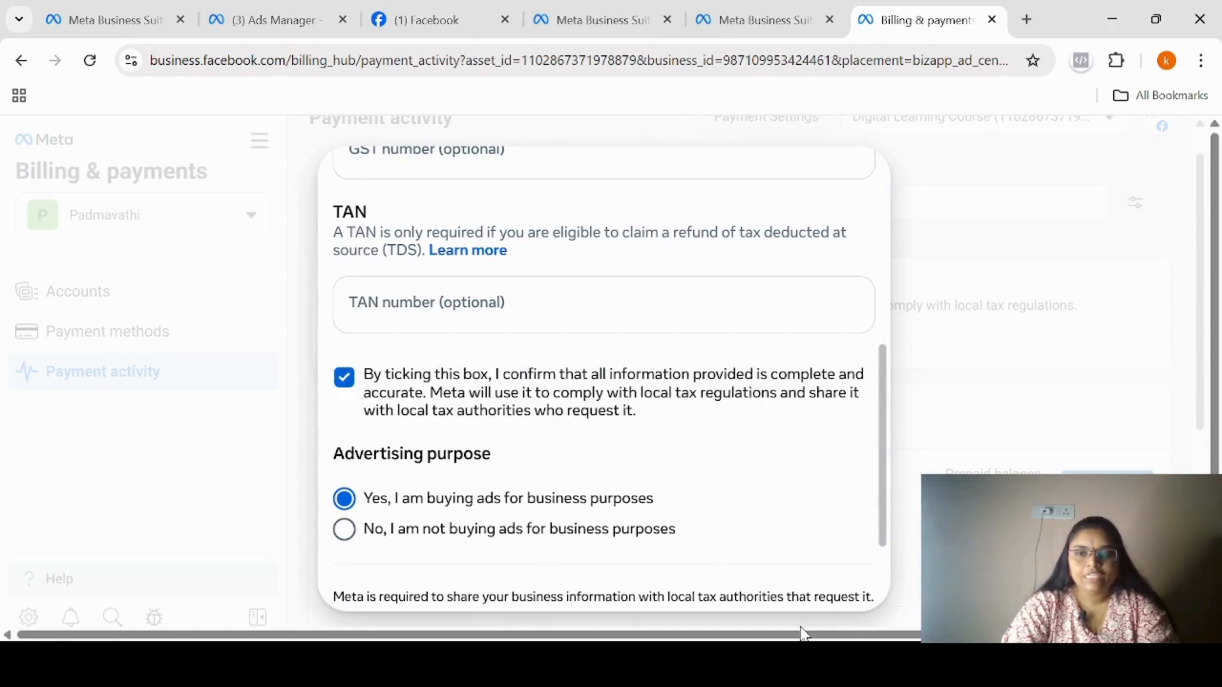
scroll(881, 522, down, 3)
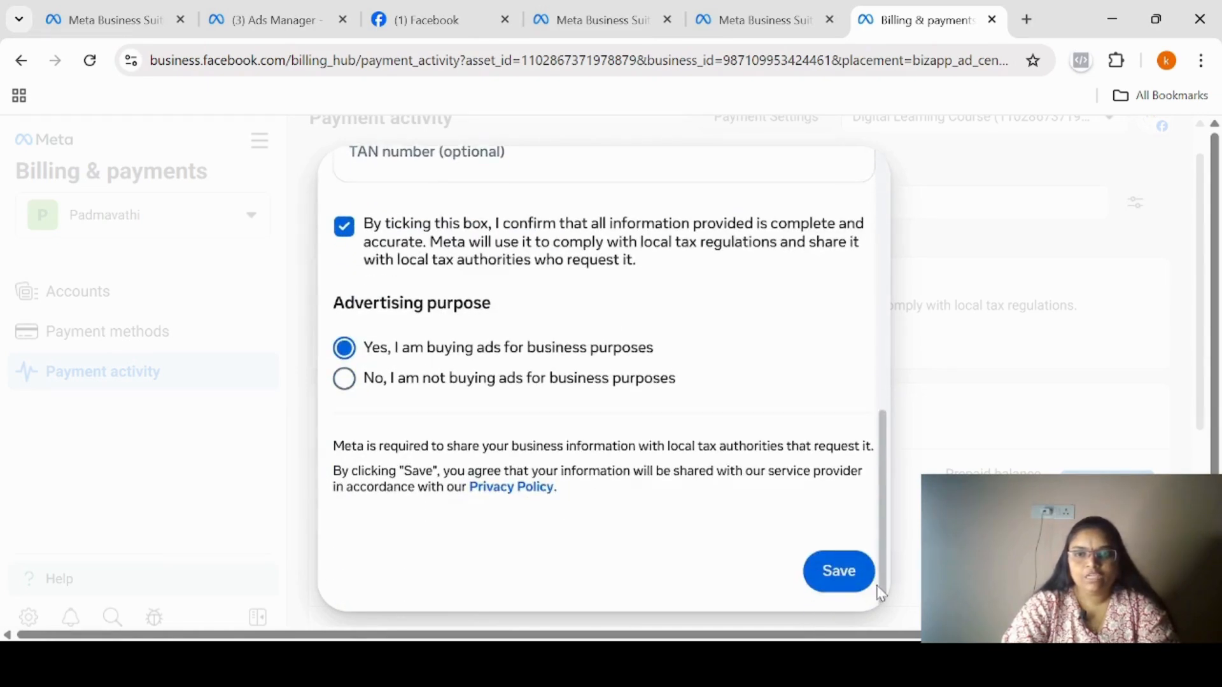
click(840, 571)
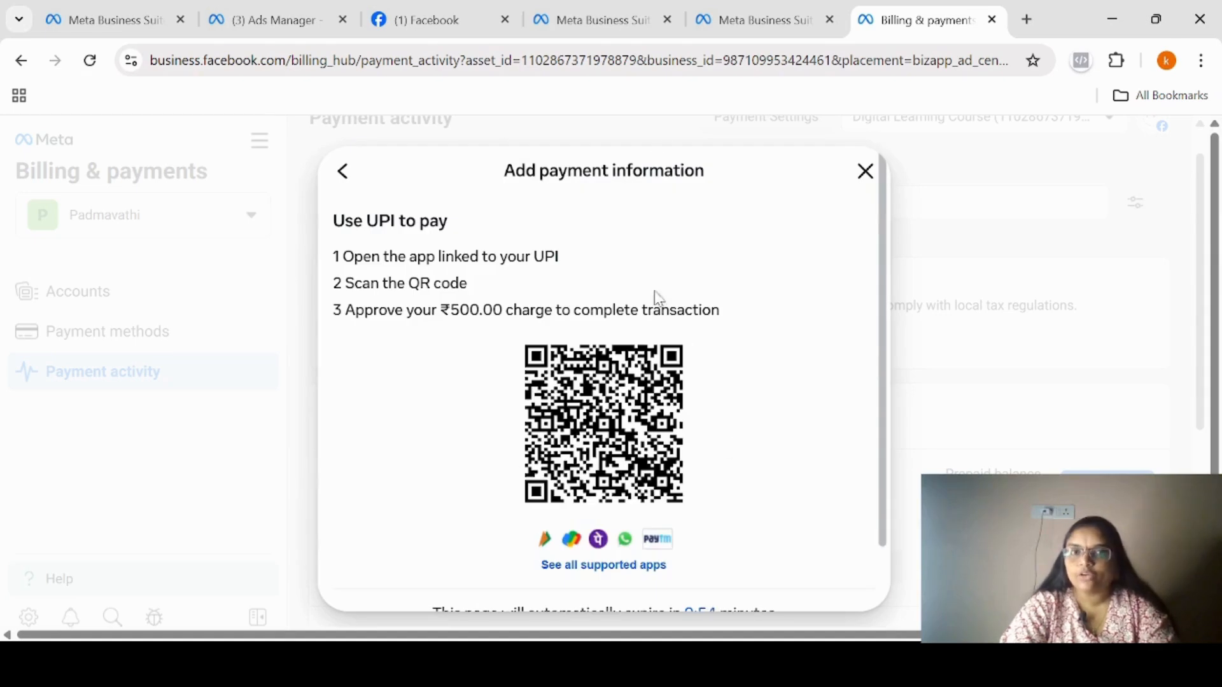
Close the ₹500.00 UPI payment code without paying.
click(865, 173)
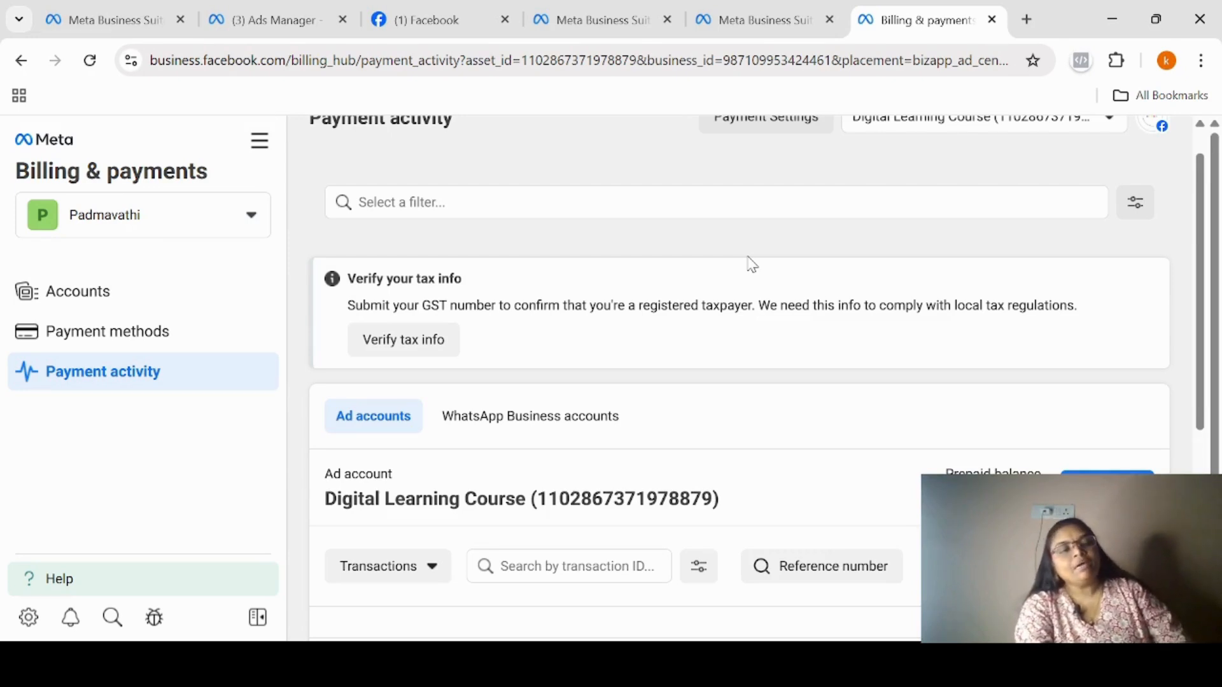
Return to the People section of the business portfolio settings and start an invitation for a new person.
click(746, 19)
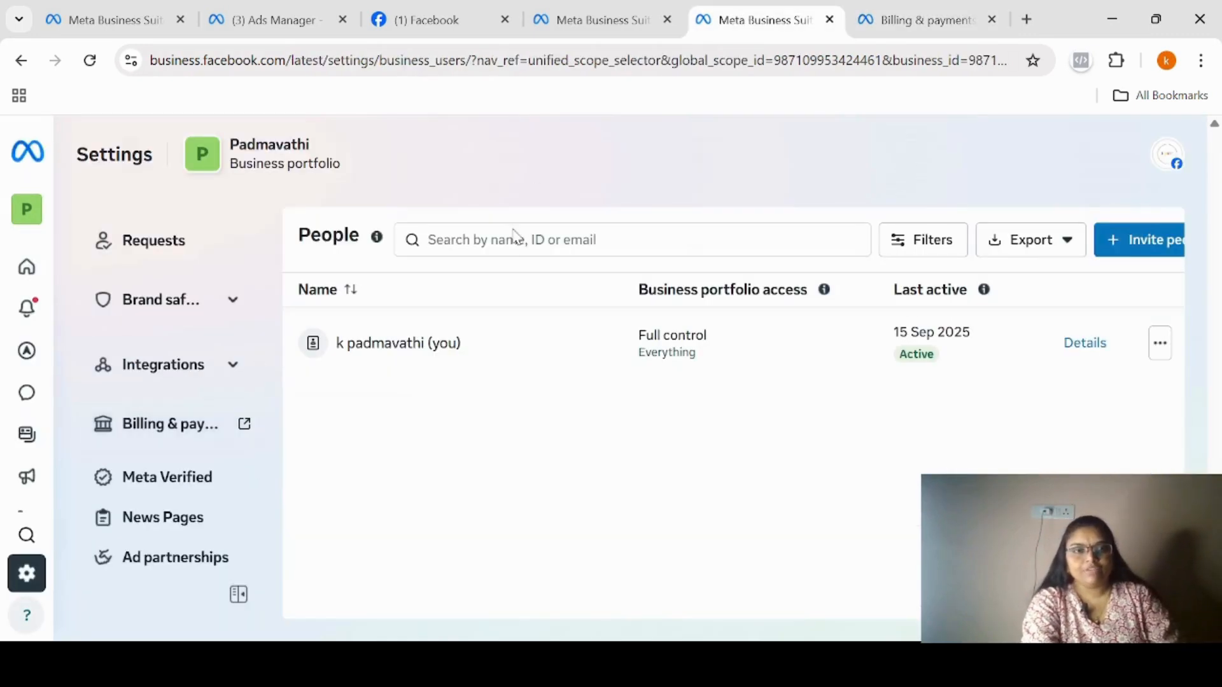
drag(391, 310, 404, 240)
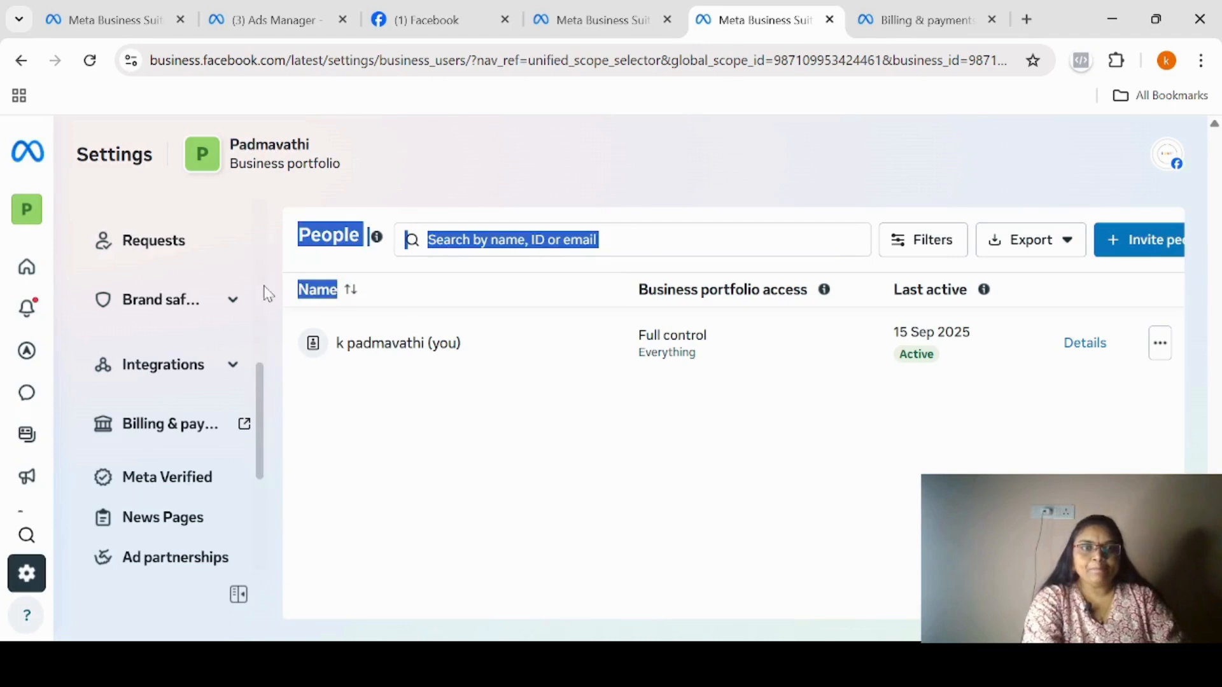
drag(262, 392, 267, 219)
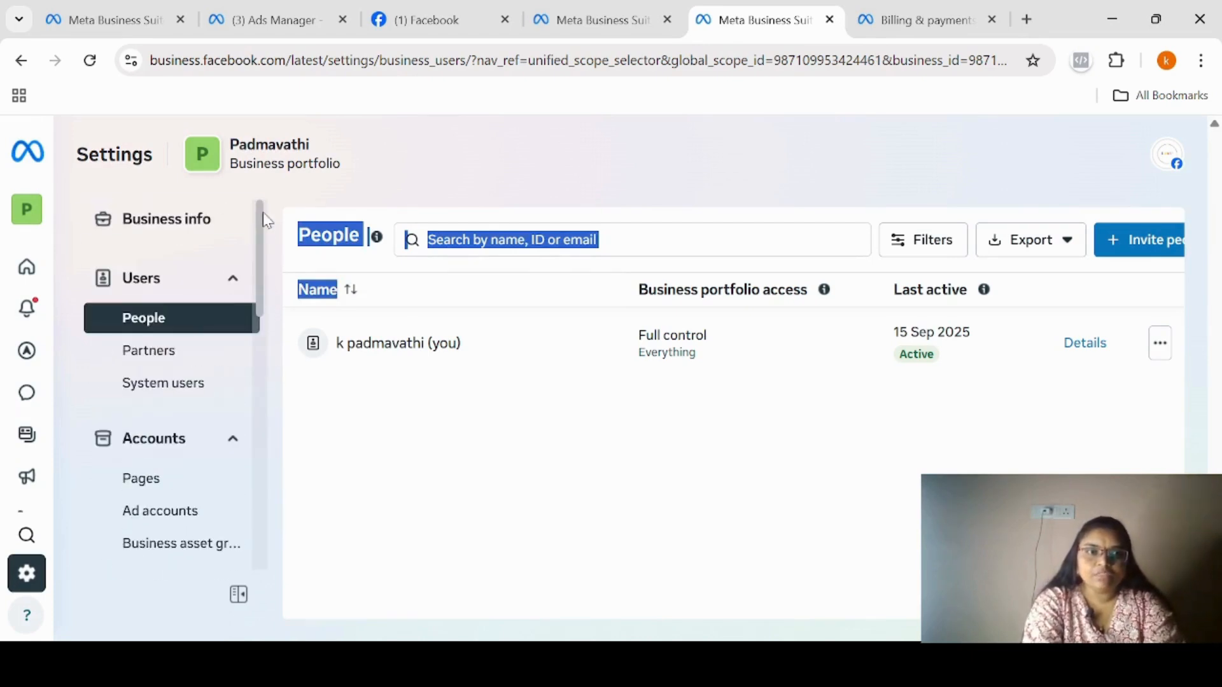
click(406, 399)
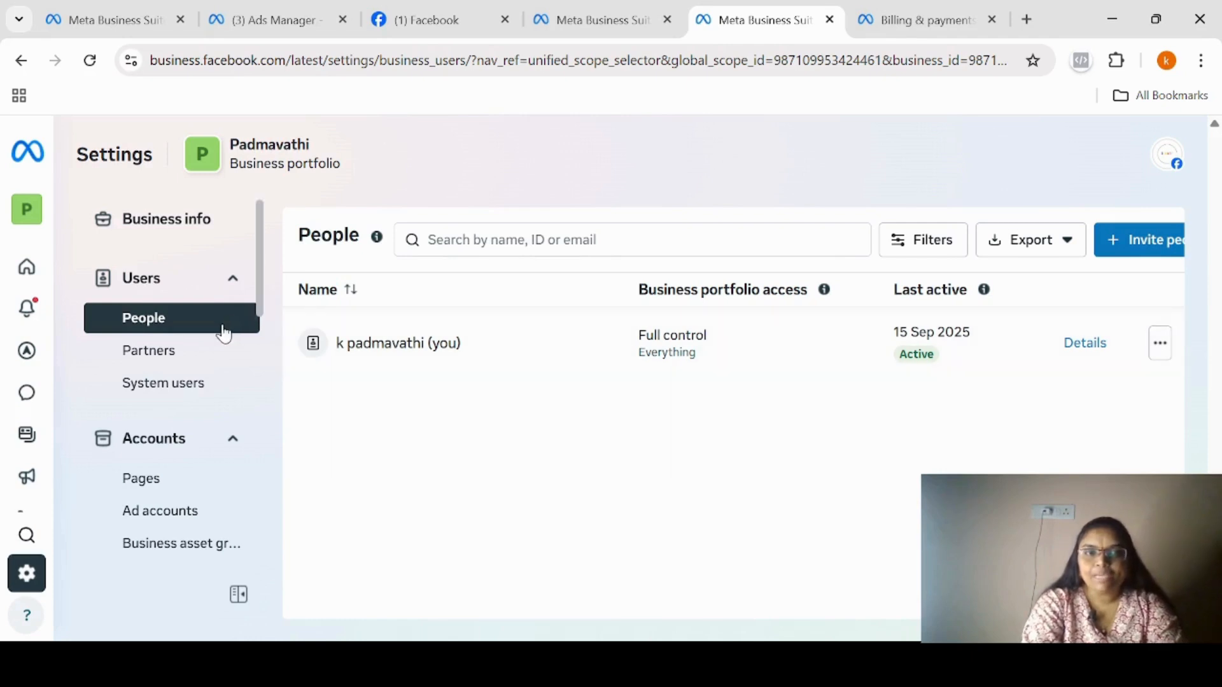
click(1157, 247)
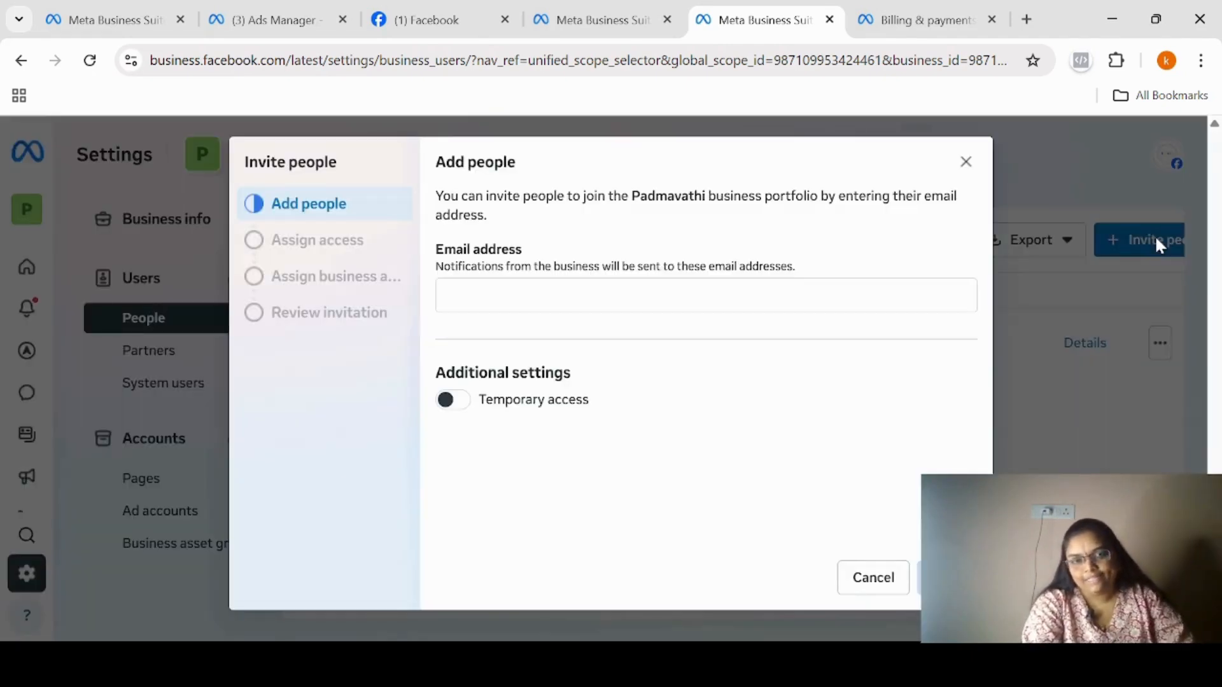